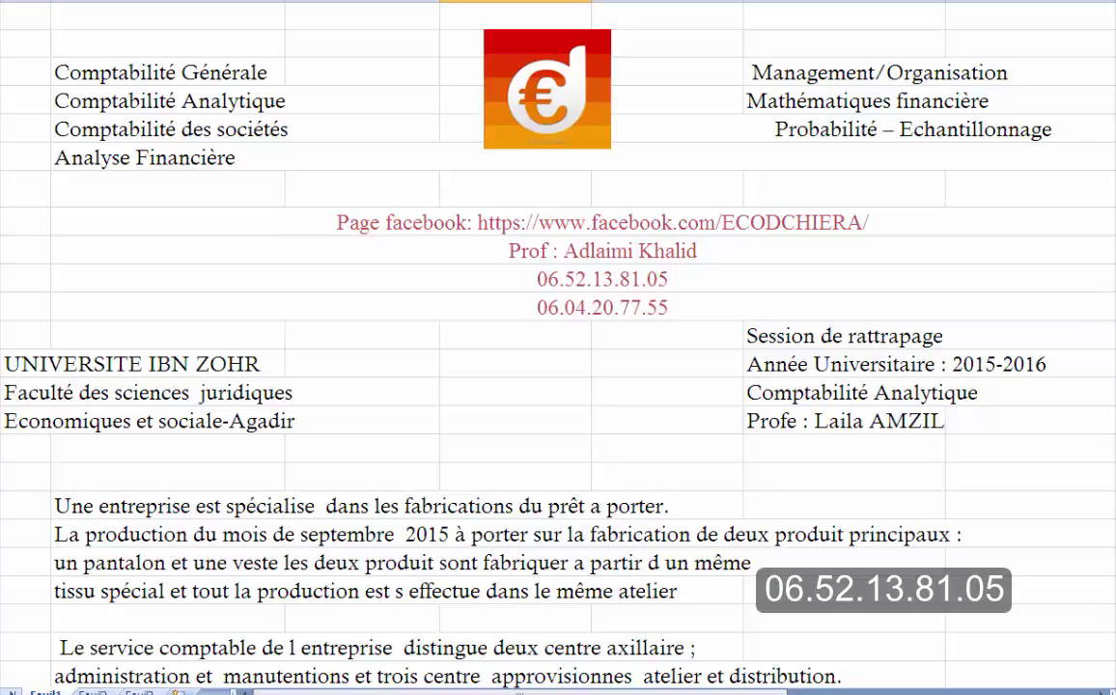
Enter the quantities sold in the total rows of the two section 6 cost price tables: 19000 for pantalons, 33000 for vestes.
{"action": "left_click_drag", "start_coordinate": [1112, 36], "coordinate": [1112, 49]}
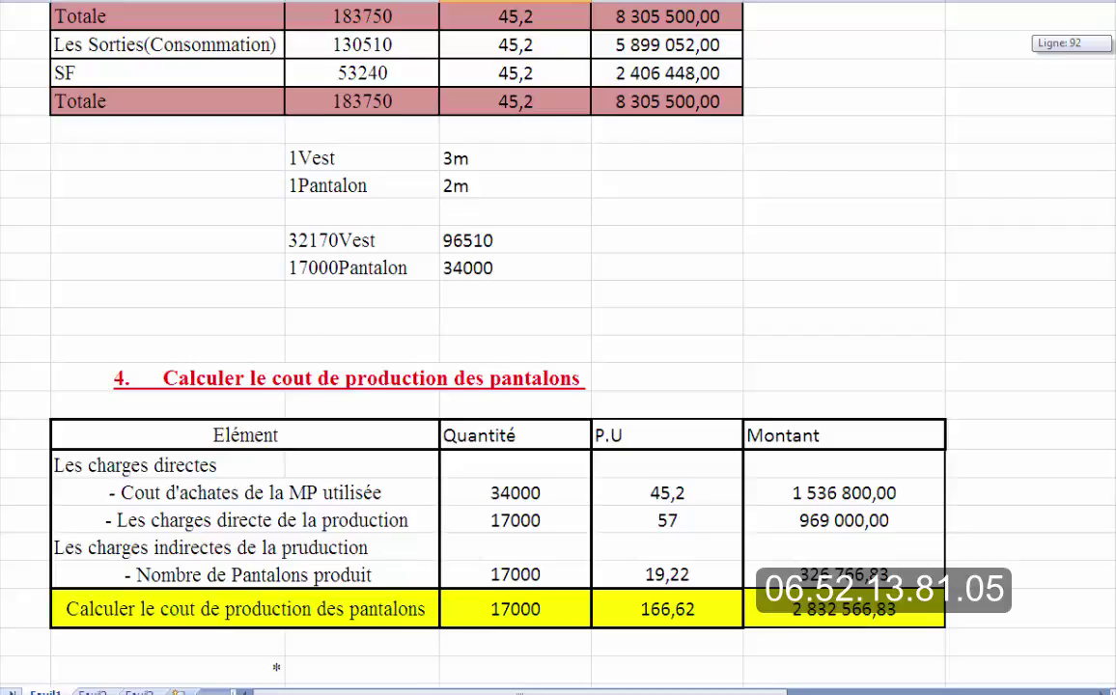
{"action": "left_click_drag", "start_coordinate": [1112, 50], "coordinate": [1112, 66]}
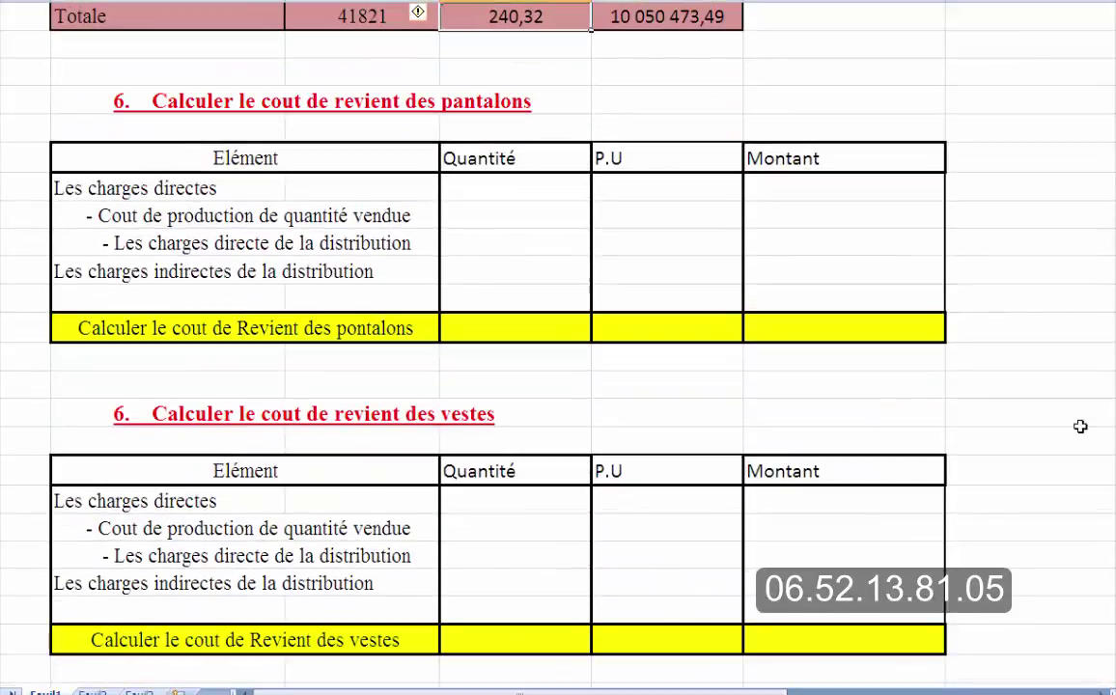
{"action": "left_click", "coordinate": [500, 225]}
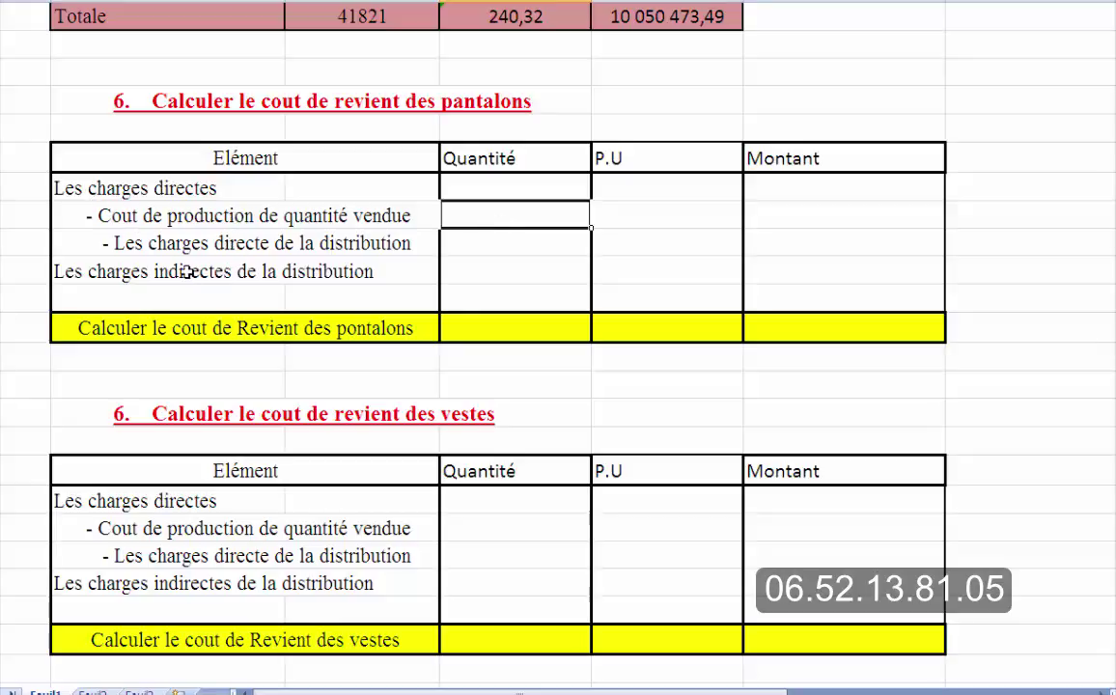
{"action": "left_click", "coordinate": [532, 327]}
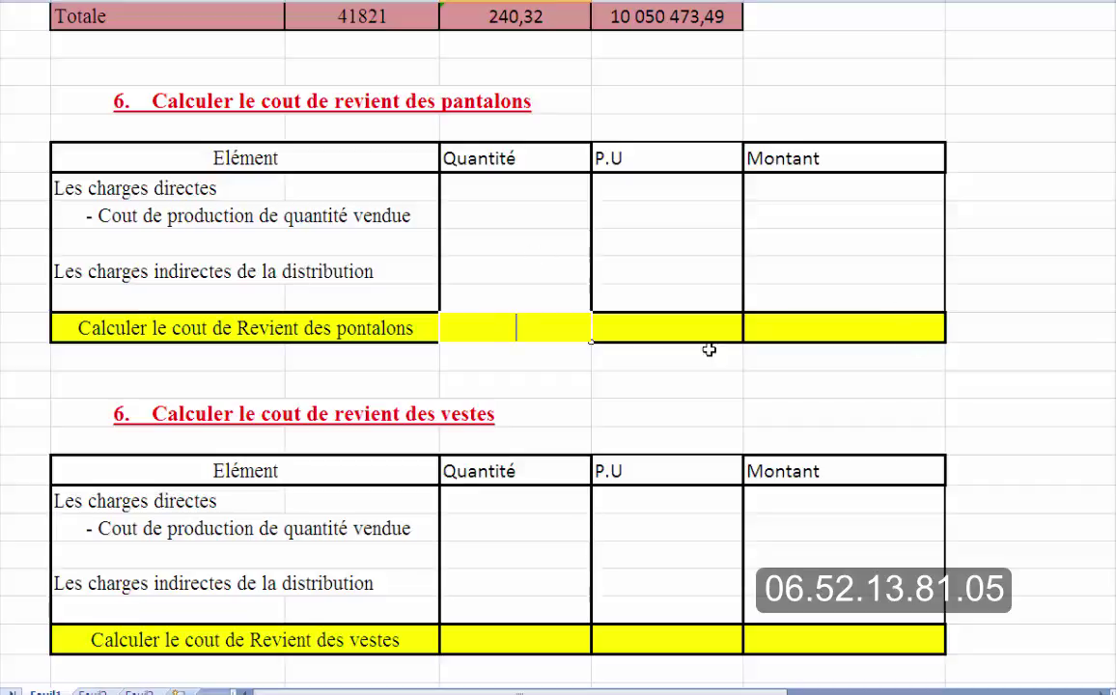
{"action": "scroll", "coordinate": [558, 347], "scroll_direction": "up", "scroll_amount": 20}
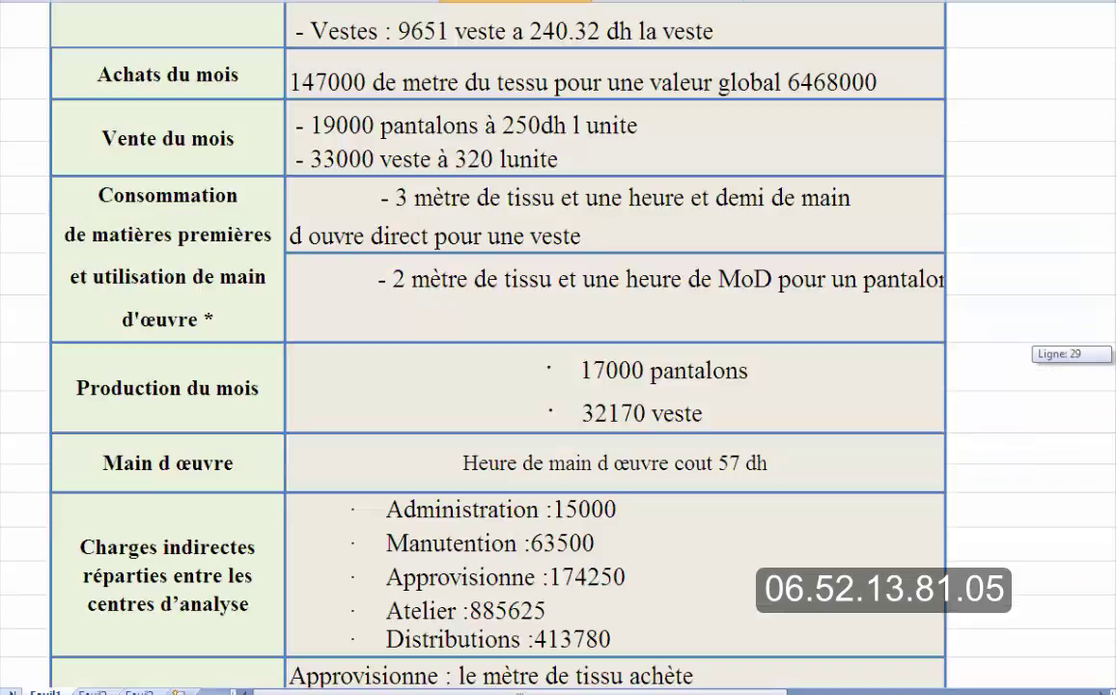
{"action": "scroll", "coordinate": [504, 610], "scroll_direction": "down", "scroll_amount": 20}
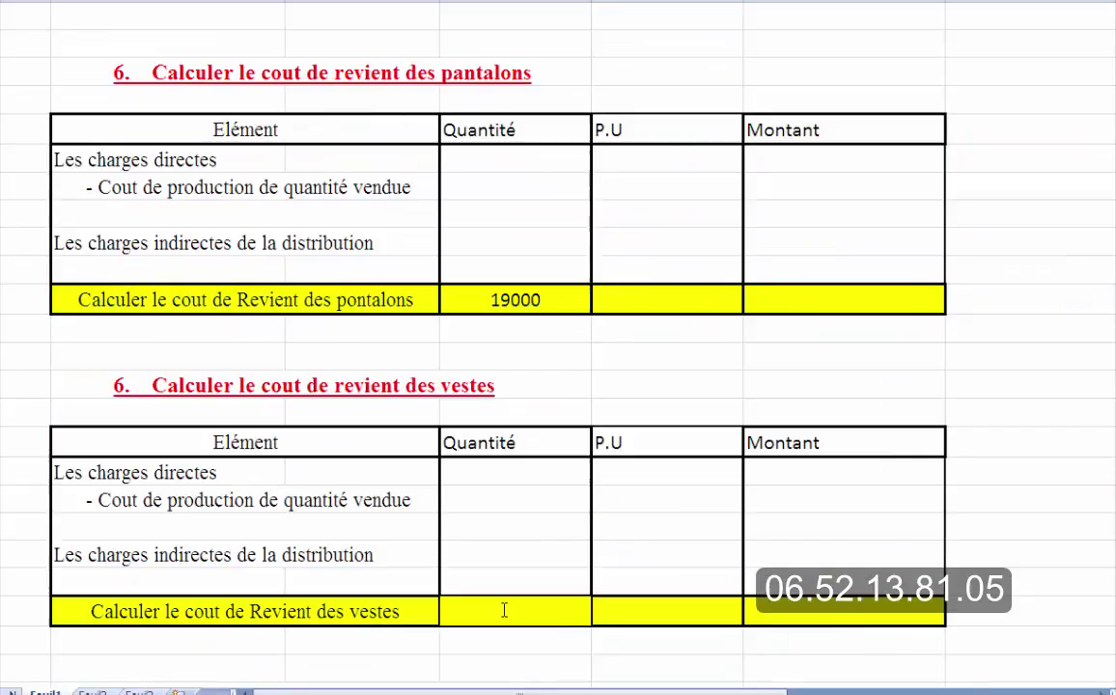
{"action": "type", "text": "3000"}
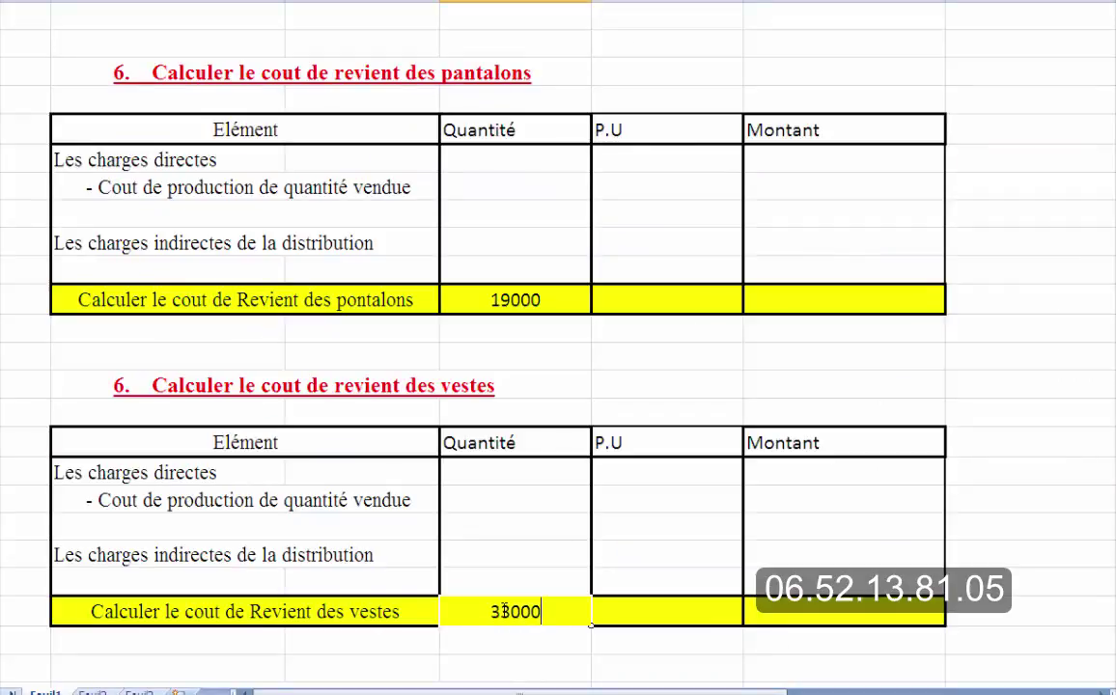
{"action": "key", "text": "Return"}
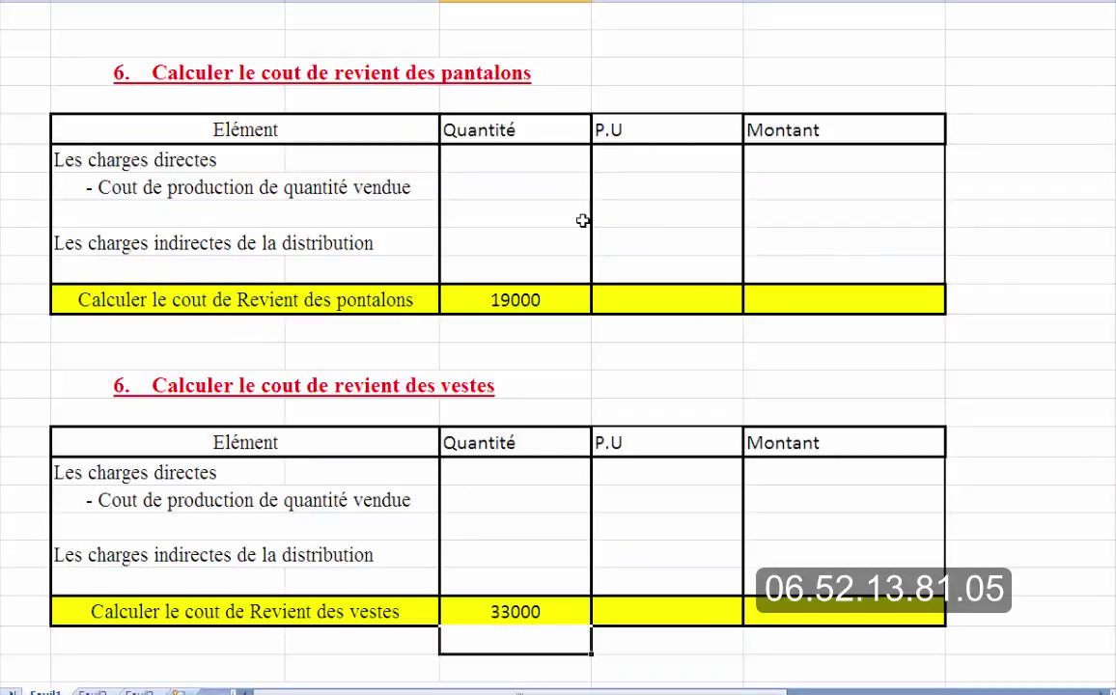
Enter 19000 as the quantity for the production cost of quantity sold in the pantalons cost price table.
{"action": "left_click", "coordinate": [485, 195]}
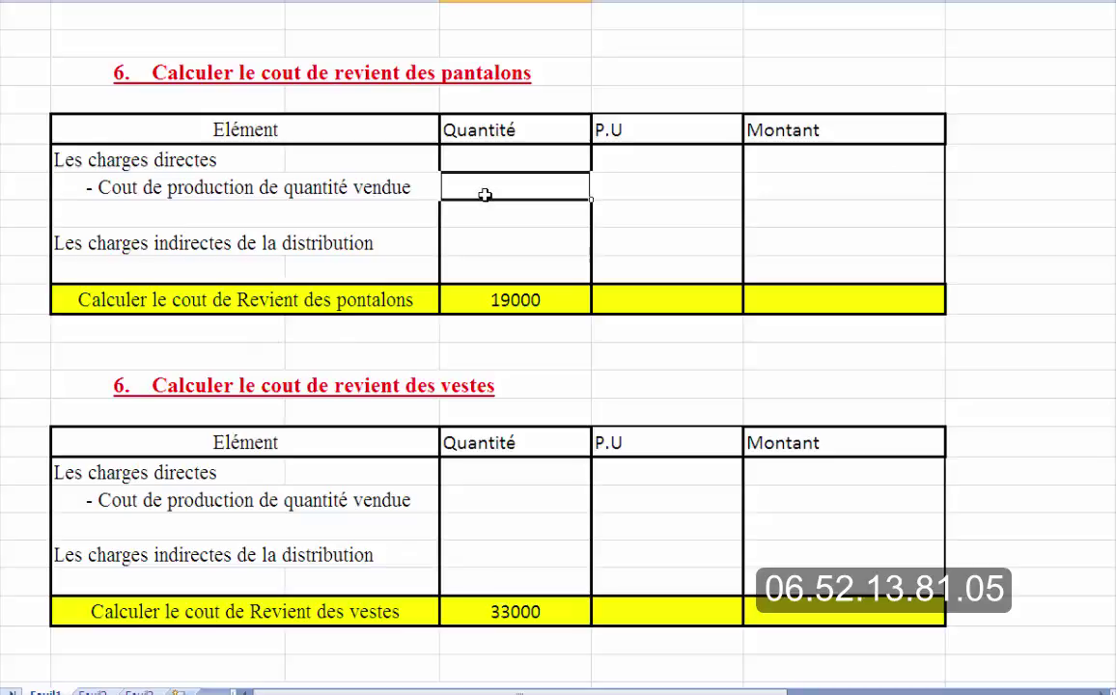
{"action": "type", "text": "19000"}
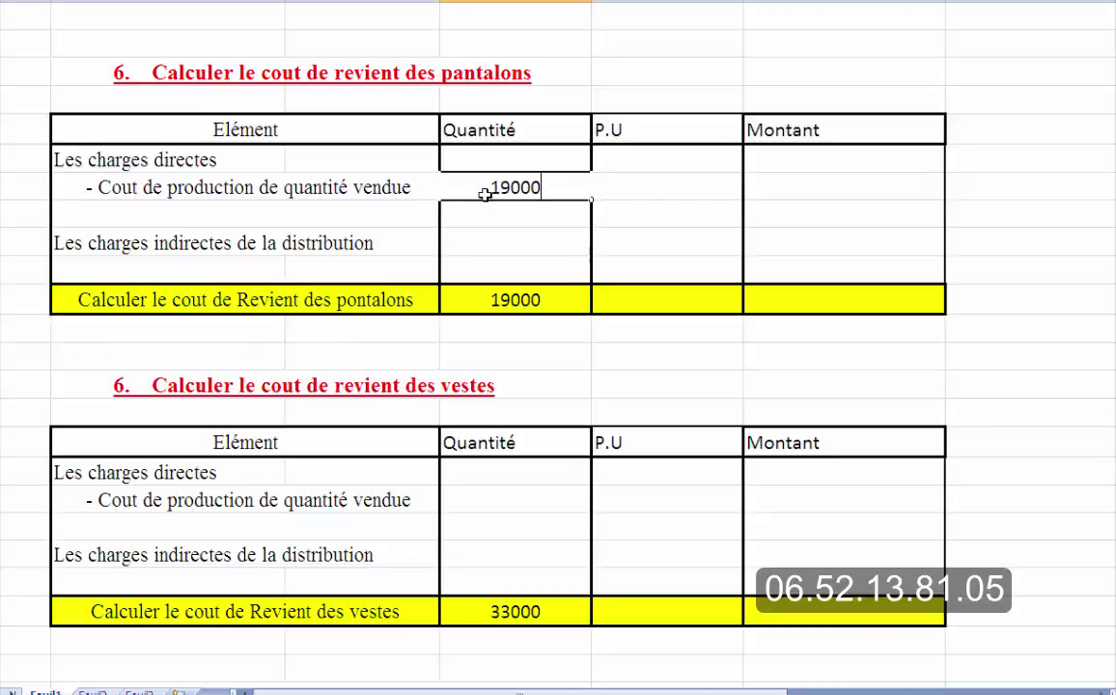
{"action": "key", "text": "Return"}
Link the unit price of the pantalons' production cost row to the unit price of the Sorties line in the pantalons inventory.
{"action": "left_click", "coordinate": [666, 162]}
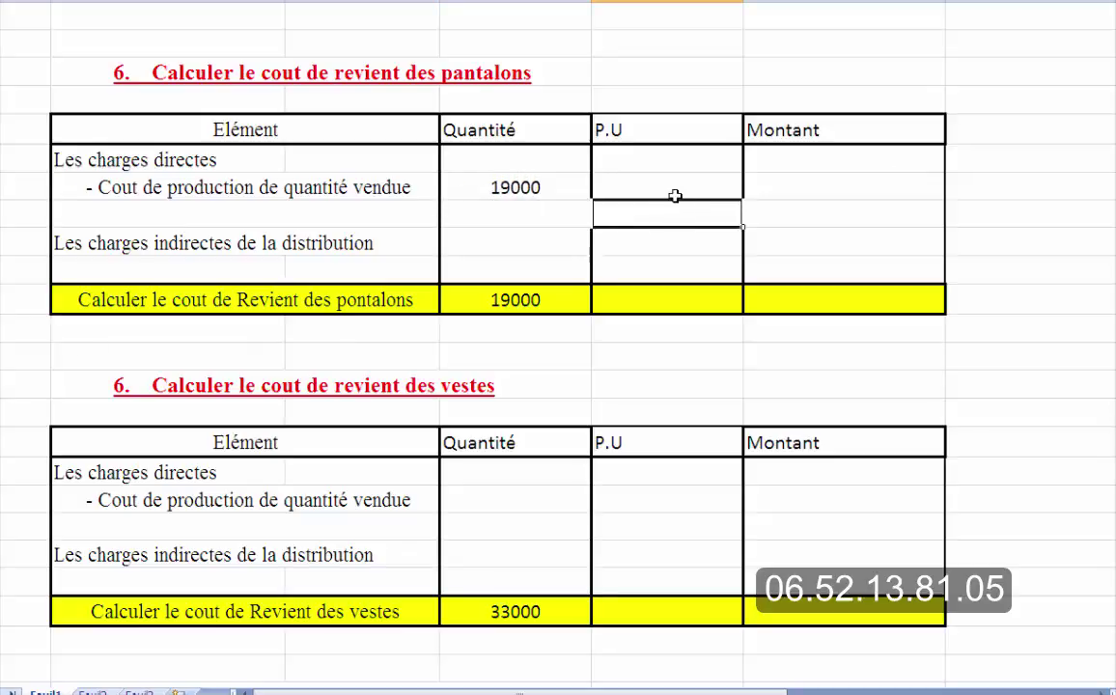
{"action": "left_click", "coordinate": [671, 193]}
{"action": "type", "text": "="}
{"action": "scroll", "coordinate": [806, 246], "scroll_direction": "up", "scroll_amount": 10}
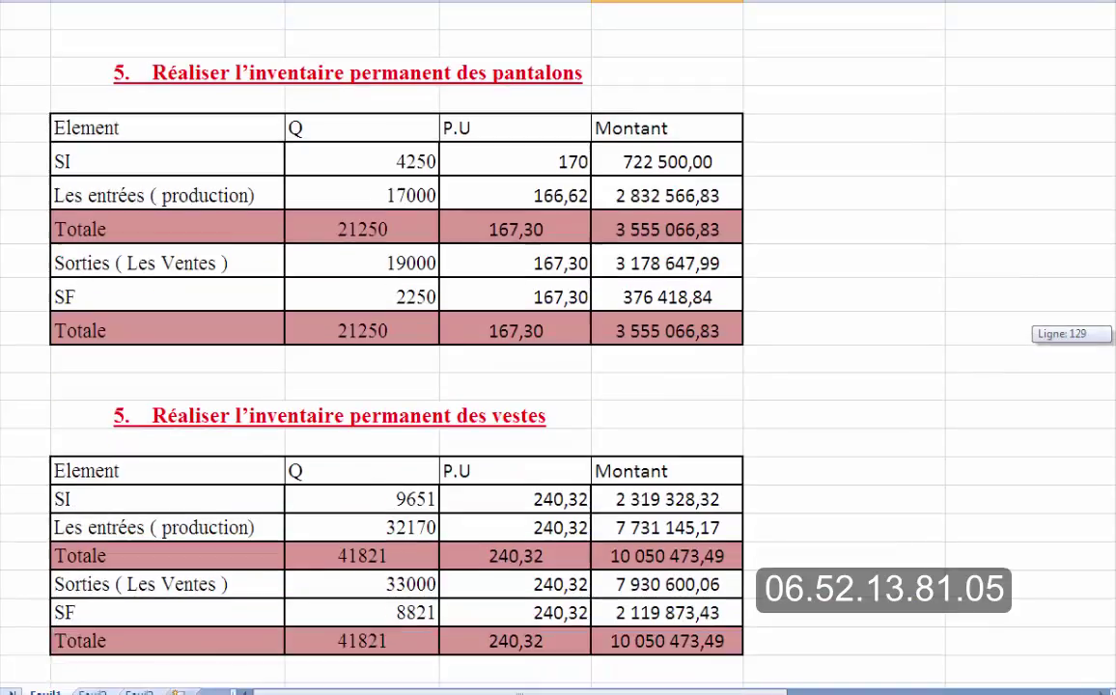
{"action": "left_click", "coordinate": [506, 263]}
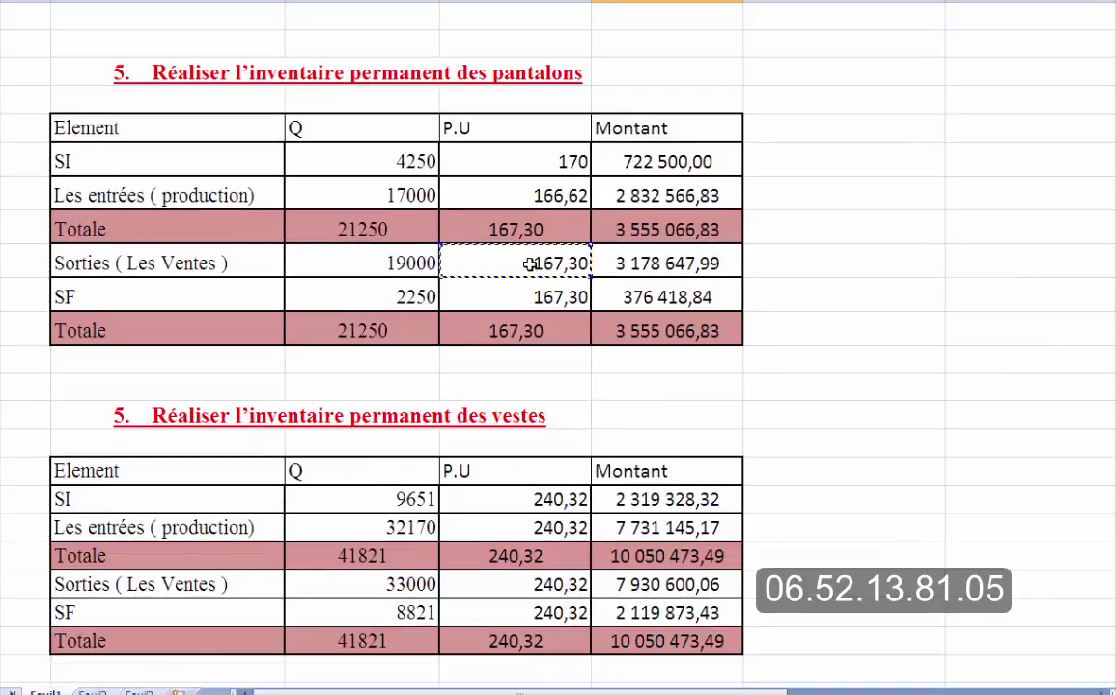
{"action": "key", "text": "Return"}
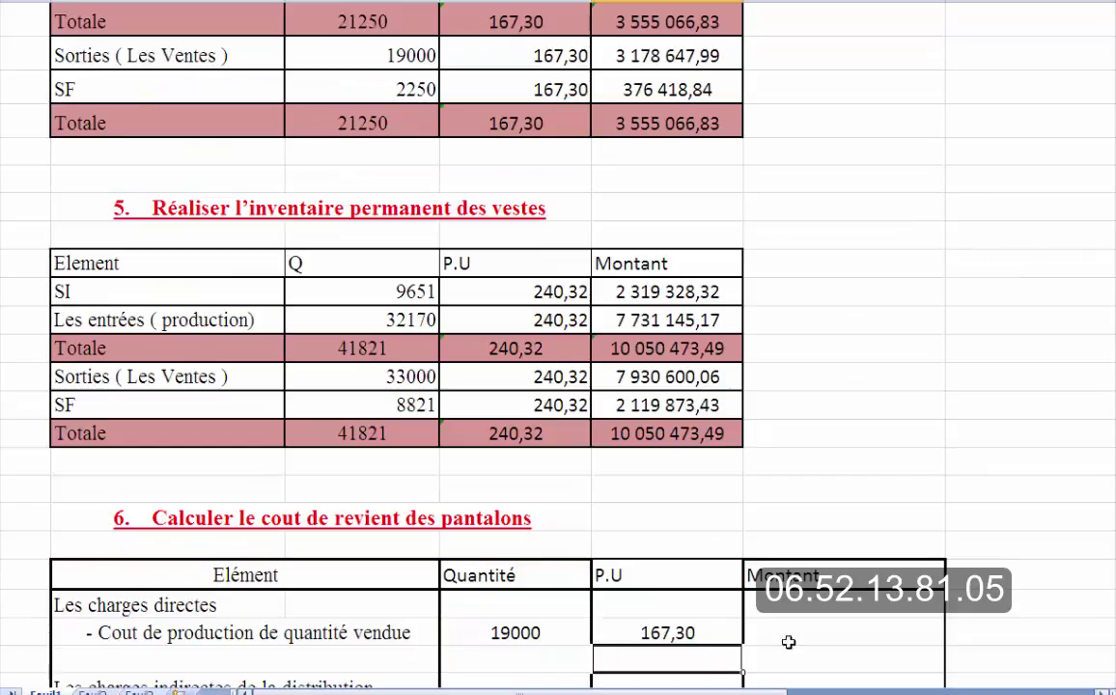
Enter 19000 as the quantity for the indirect distribution charges in the pantalons cost price table.
{"action": "left_click", "coordinate": [822, 633]}
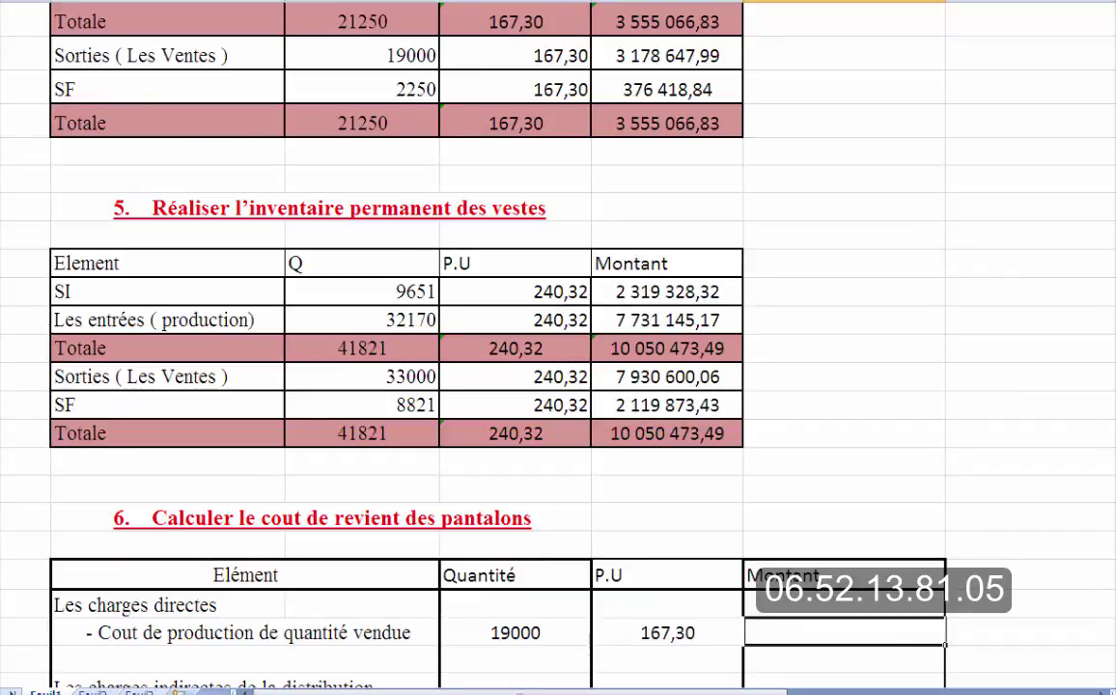
{"action": "scroll", "coordinate": [558, 347], "scroll_direction": "down", "scroll_amount": 4}
{"action": "left_click", "coordinate": [534, 338]}
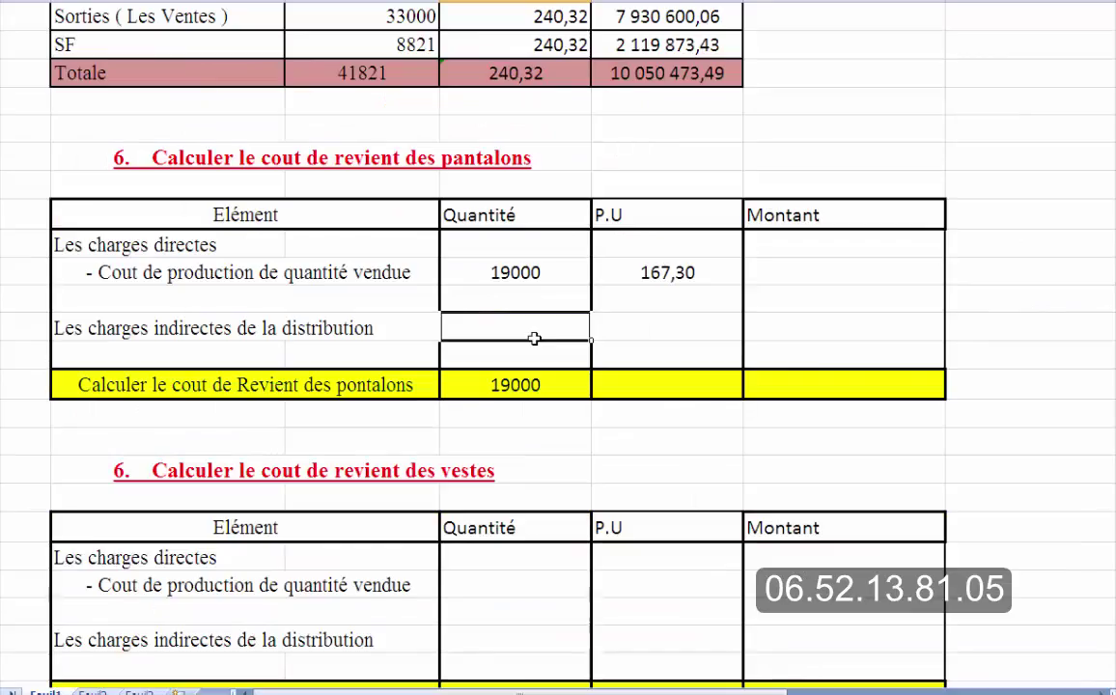
{"action": "type", "text": "19000"}
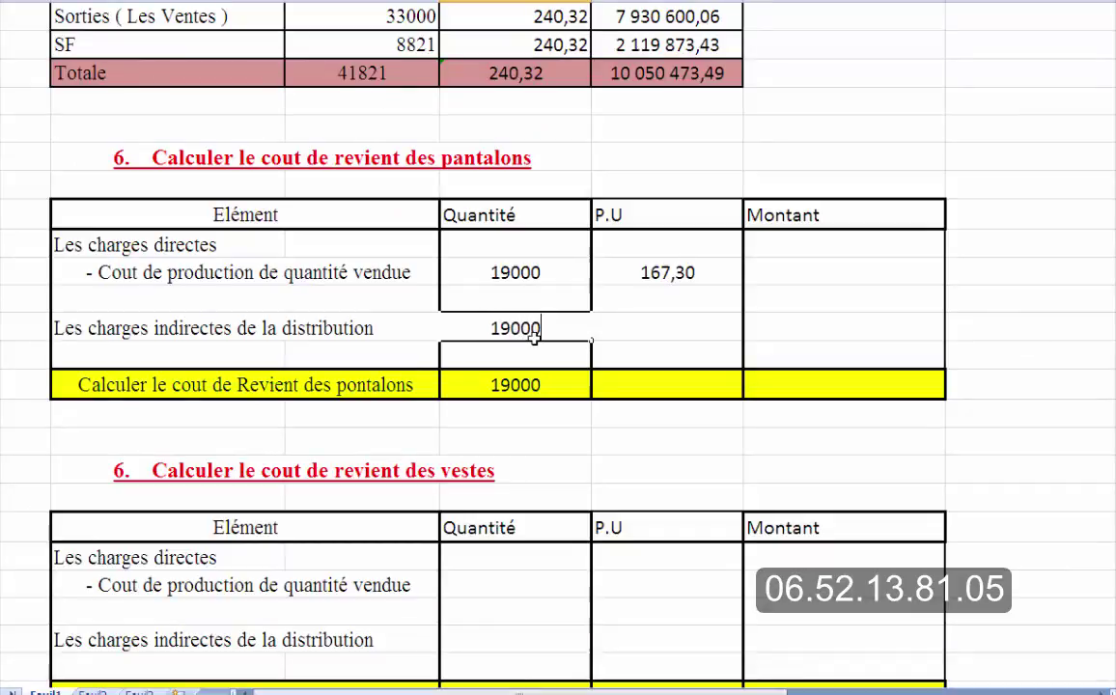
Link the unit price of the pantalons' indirect distribution charges to the distribution centre's Cout d'UO in the indirect charges table.
{"action": "left_click", "coordinate": [676, 330]}
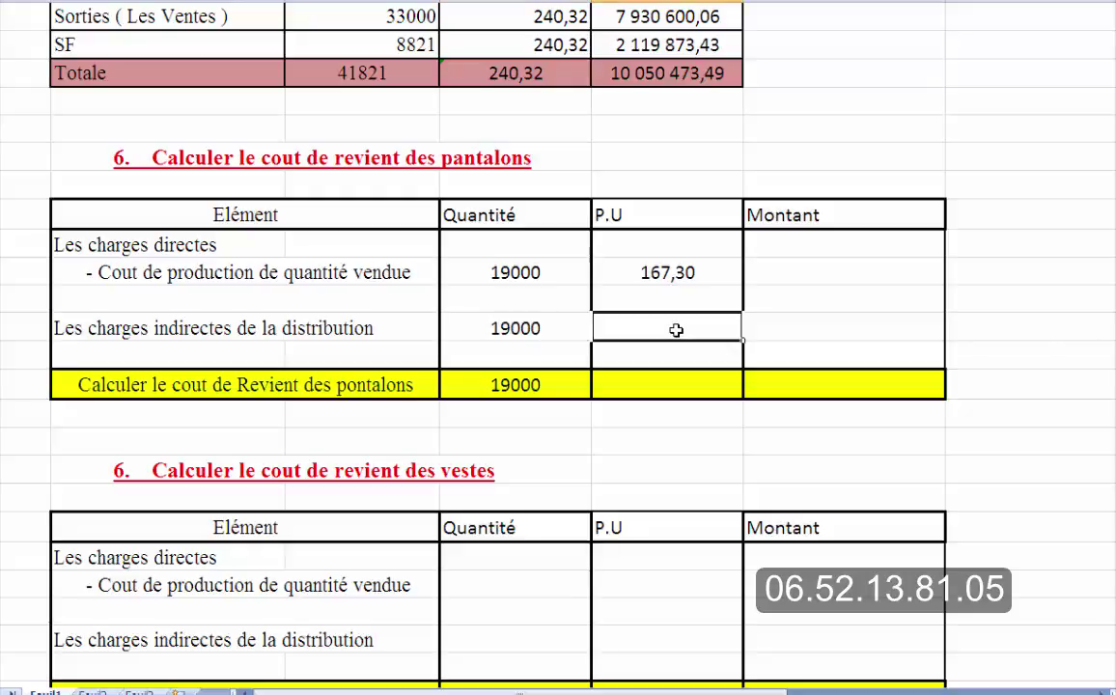
{"action": "type", "text": "="}
{"action": "left_click_drag", "start_coordinate": [1110, 351], "coordinate": [1110, 279]}
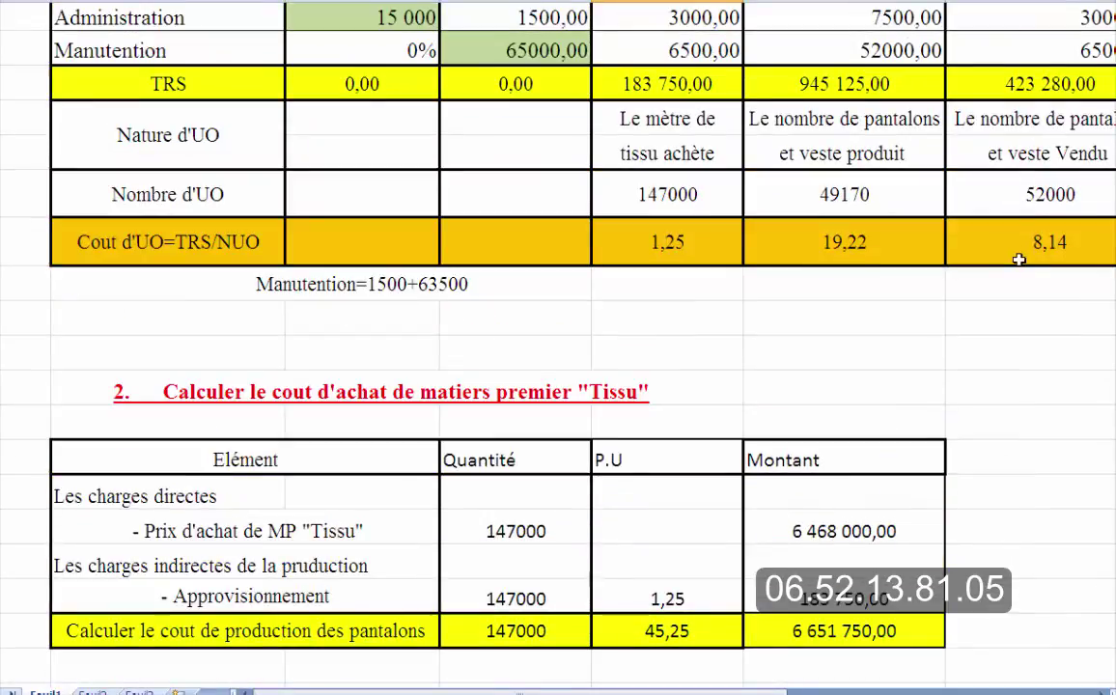
{"action": "left_click", "coordinate": [1018, 243]}
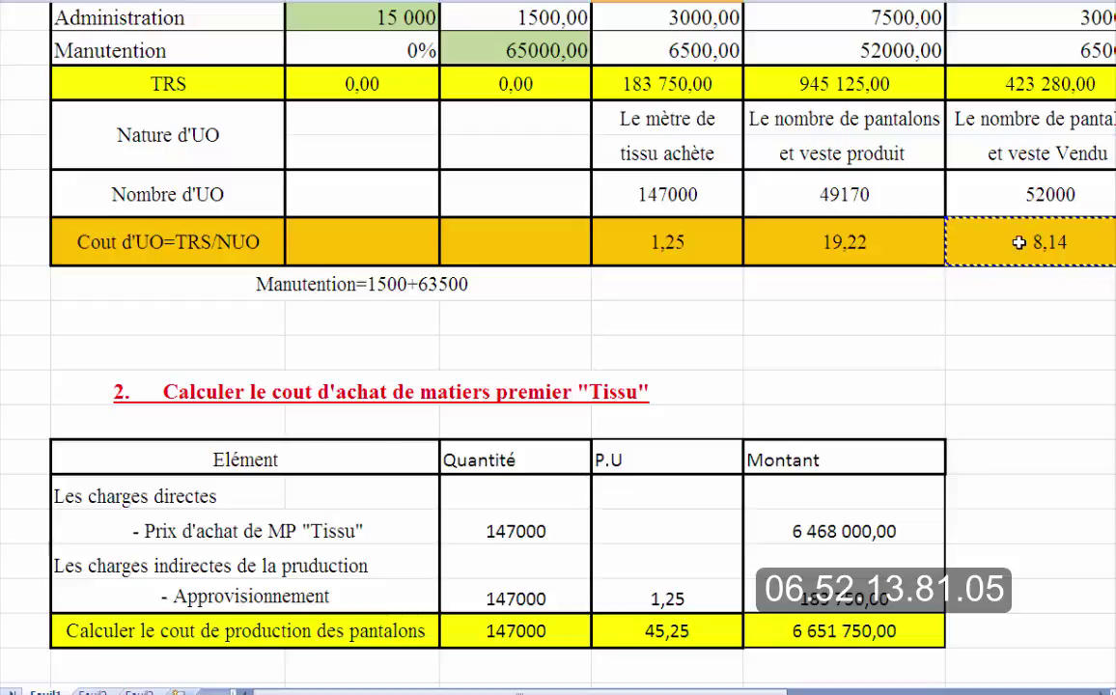
{"action": "key", "text": "Return"}
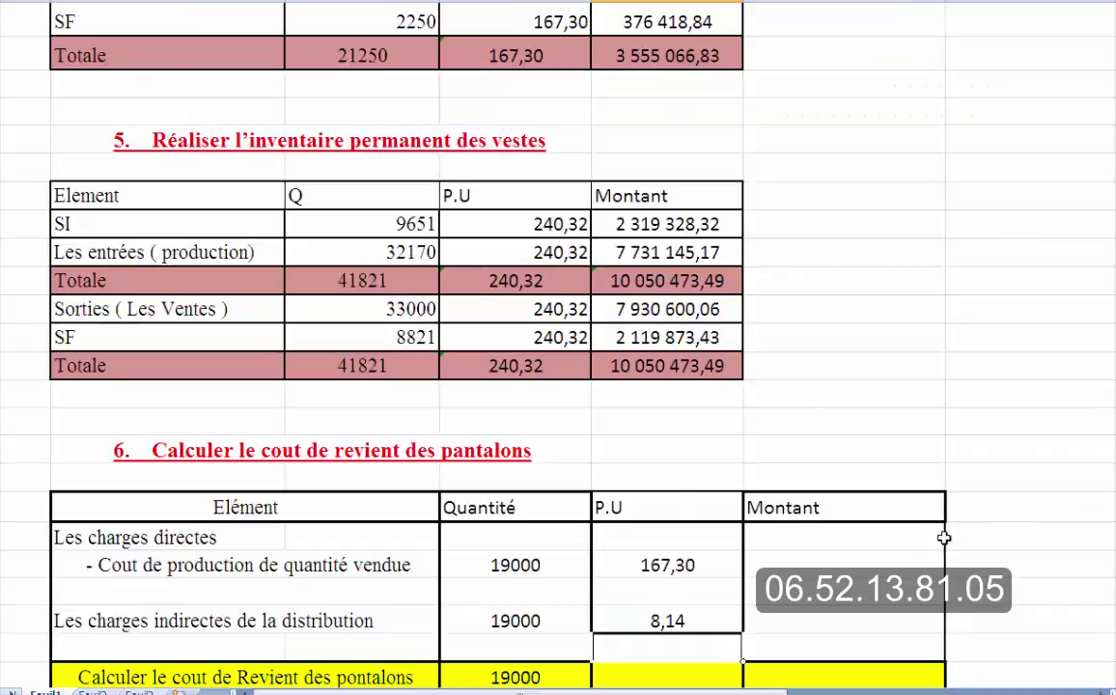
Calculate the amount of the pantalons' production cost row by multiplying its quantity in D157 by its unit price.
{"action": "left_click", "coordinate": [850, 529]}
{"action": "left_click", "coordinate": [859, 563]}
{"action": "type", "text": "="}
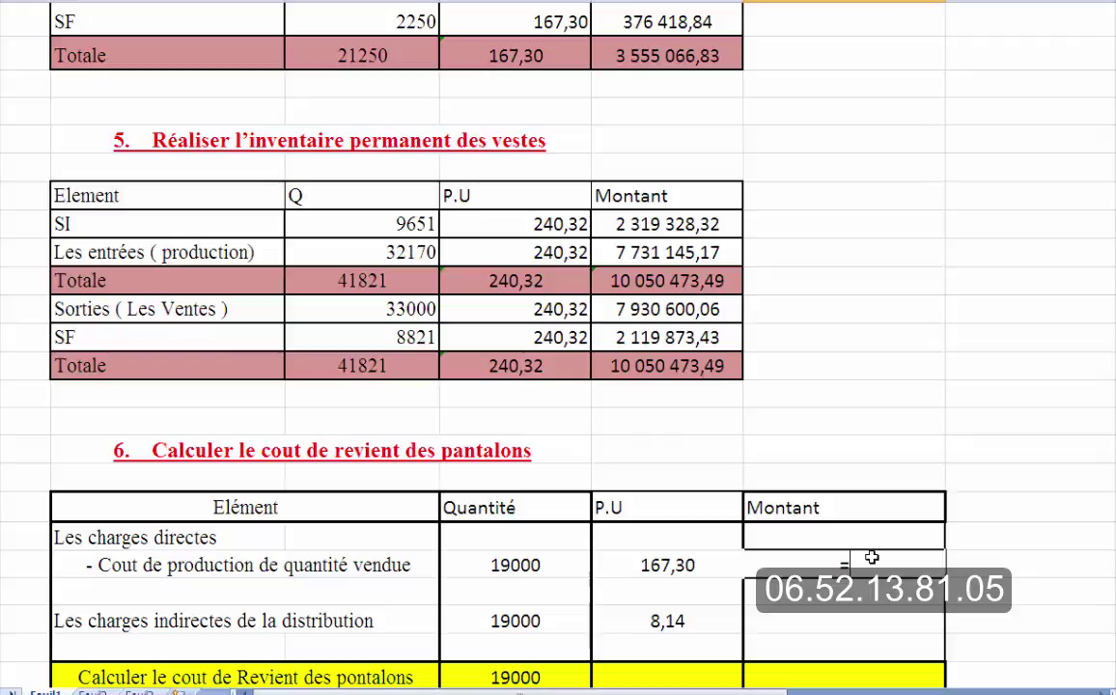
{"action": "left_click", "coordinate": [533, 569]}
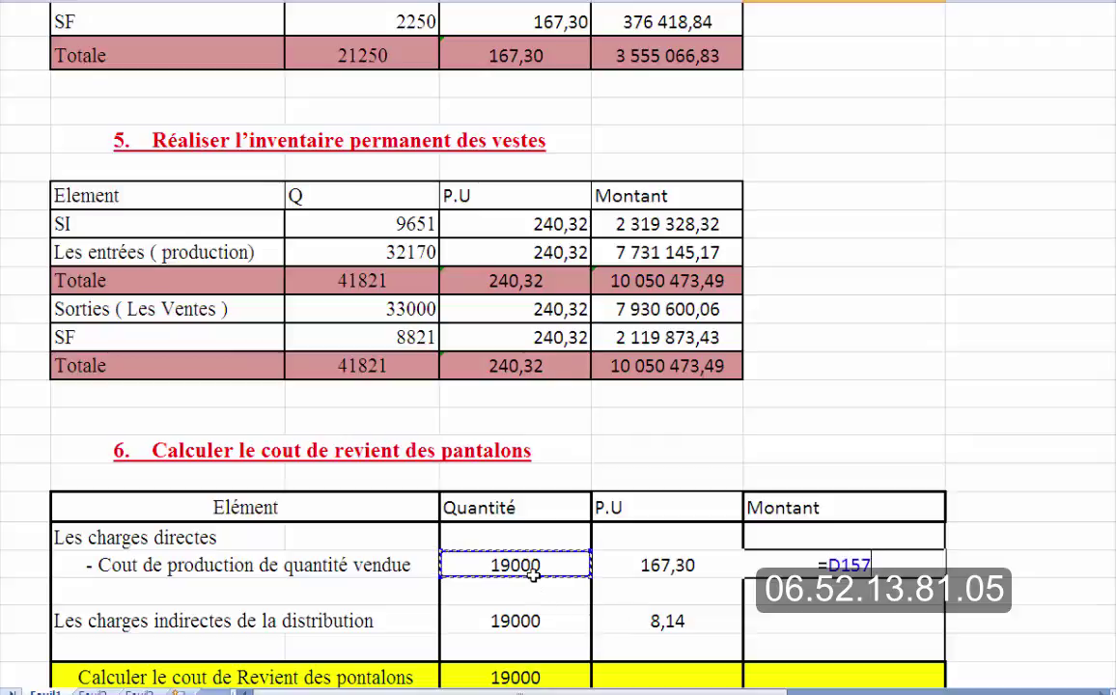
{"action": "type", "text": "*"}
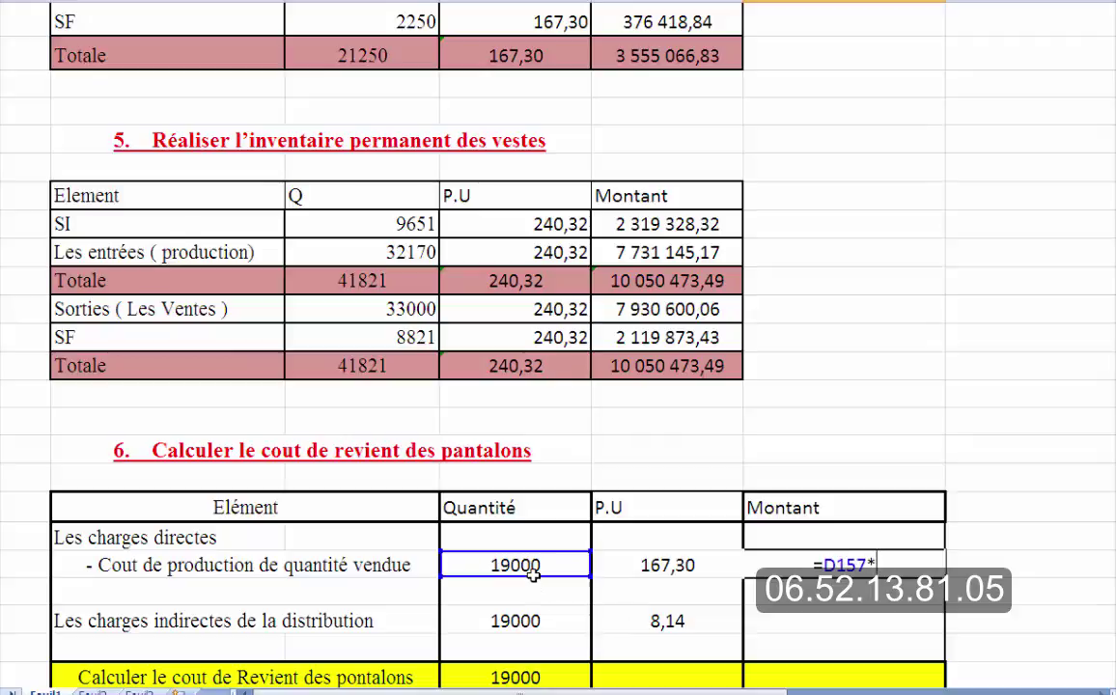
{"action": "left_click", "coordinate": [644, 569]}
{"action": "key", "text": "Return"}
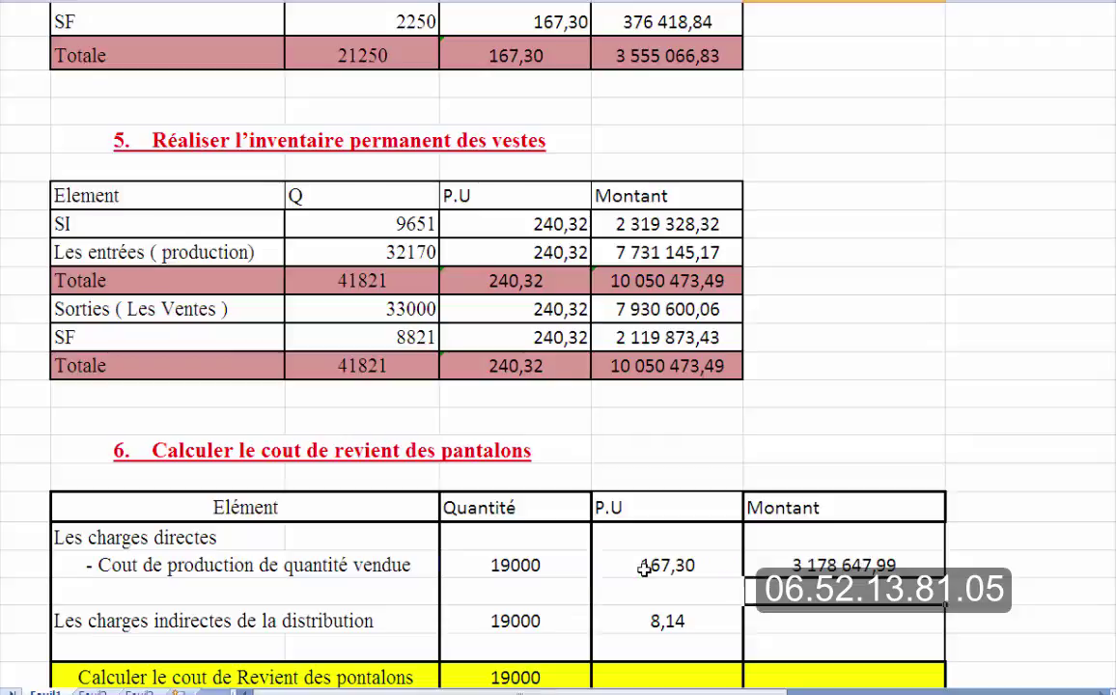
Calculate the amount of the pantalons' indirect distribution charges by multiplying the quantity in D159 by its unit price.
{"action": "left_click", "coordinate": [793, 625]}
{"action": "type", "text": "="}
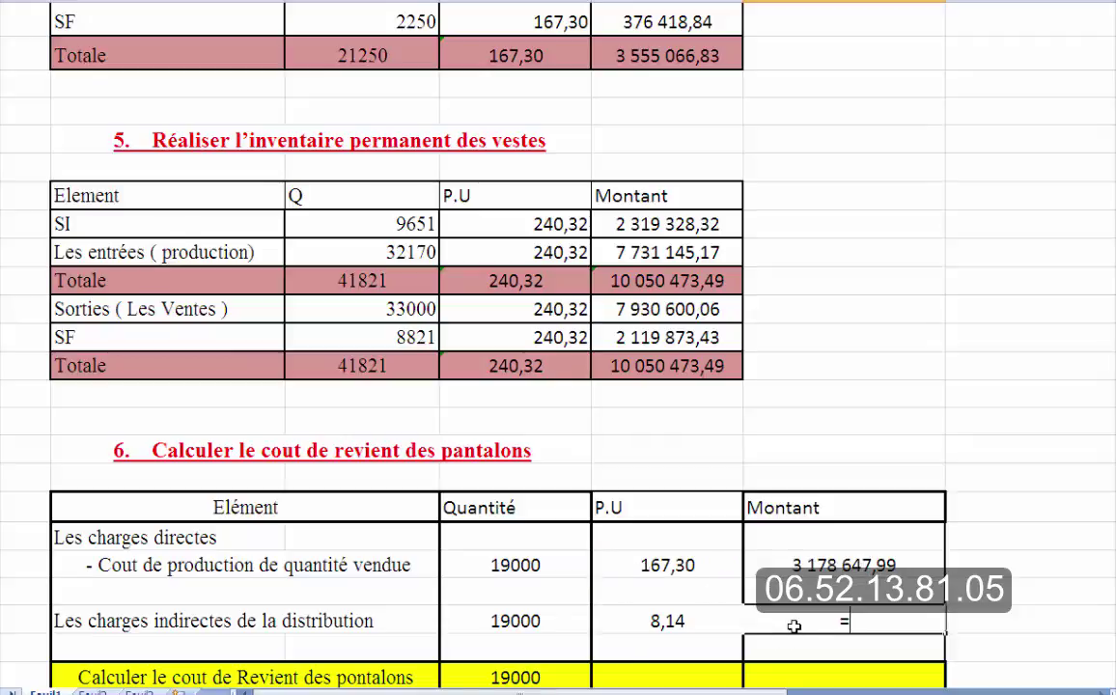
{"action": "left_click", "coordinate": [503, 621]}
{"action": "type", "text": "*"}
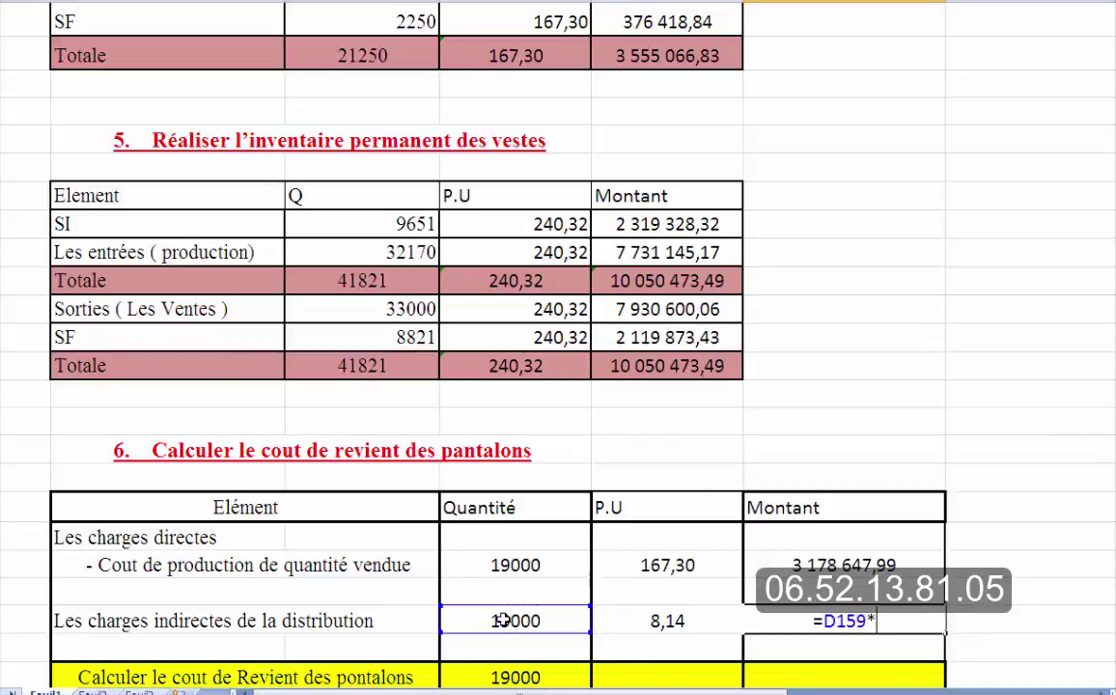
{"action": "left_click", "coordinate": [645, 620]}
{"action": "key", "text": "Return"}
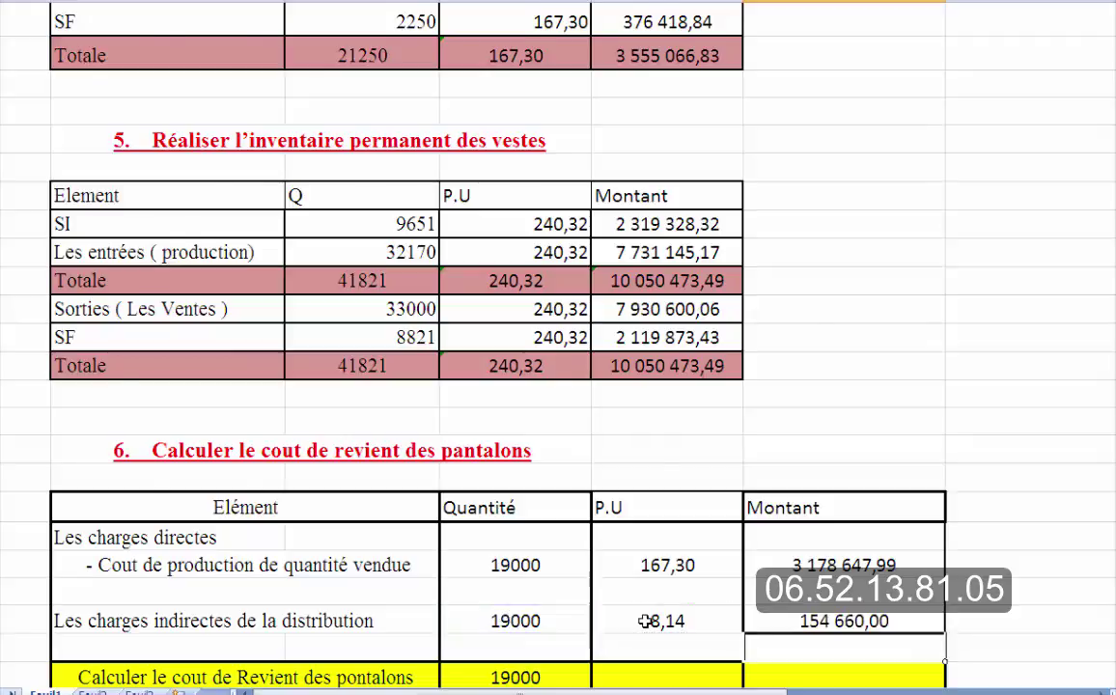
Calculate the total amount of the pantalons' cost price with the formula =somme(F157:F159) in the total row.
{"action": "scroll", "coordinate": [645, 621], "scroll_direction": "down", "scroll_amount": 2}
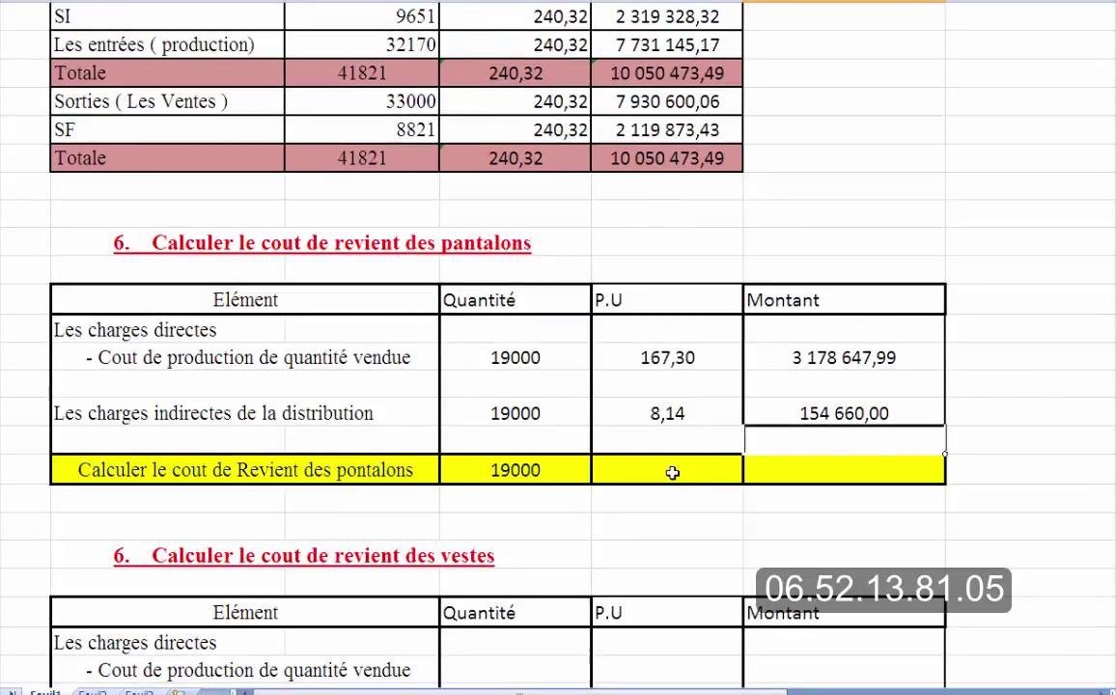
{"action": "left_click", "coordinate": [790, 473]}
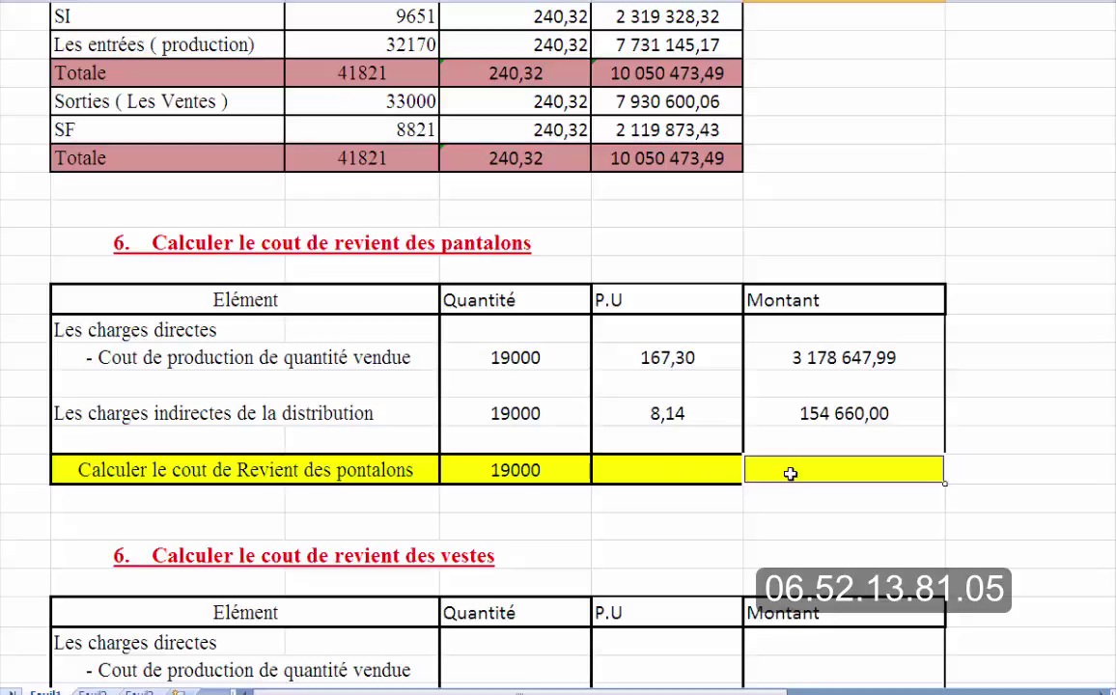
{"action": "type", "text": "=so"}
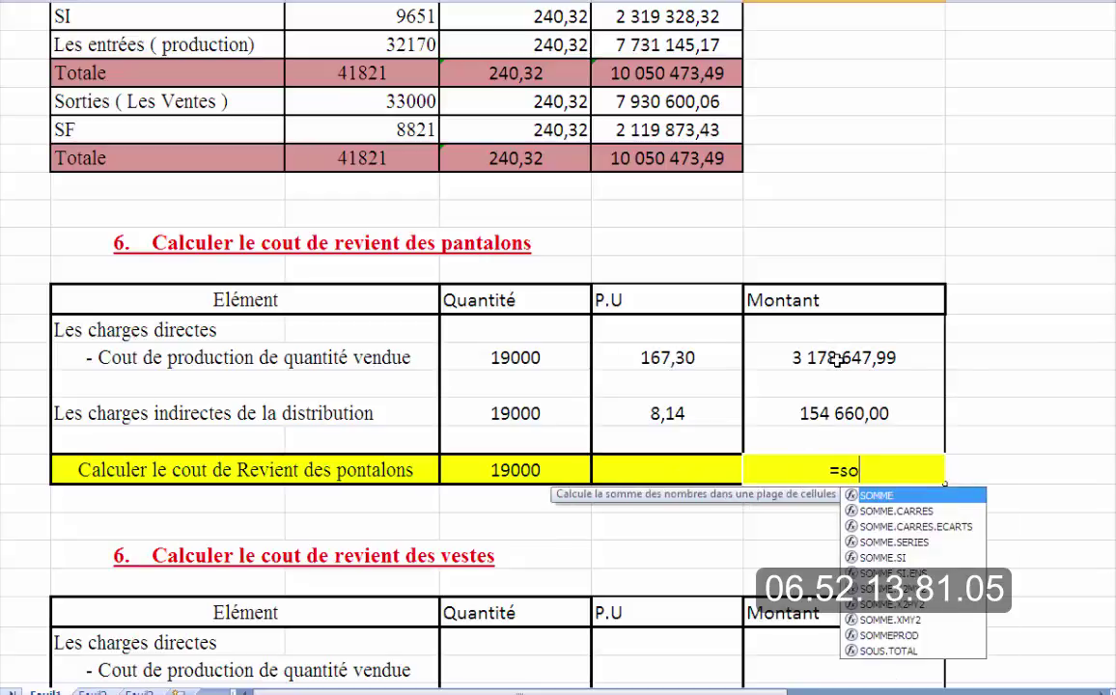
{"action": "type", "text": "mmen"}
{"action": "key", "text": "BackSpace"}
{"action": "type", "text": "("}
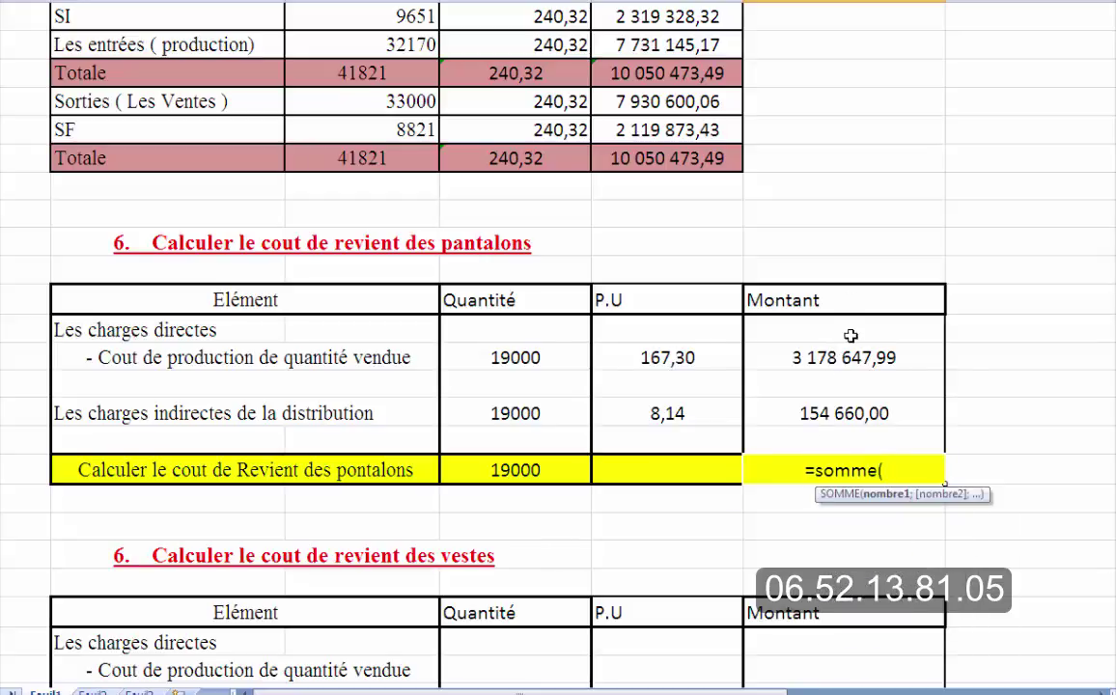
{"action": "left_click_drag", "start_coordinate": [849, 357], "coordinate": [849, 408]}
{"action": "type", "text": ")"}
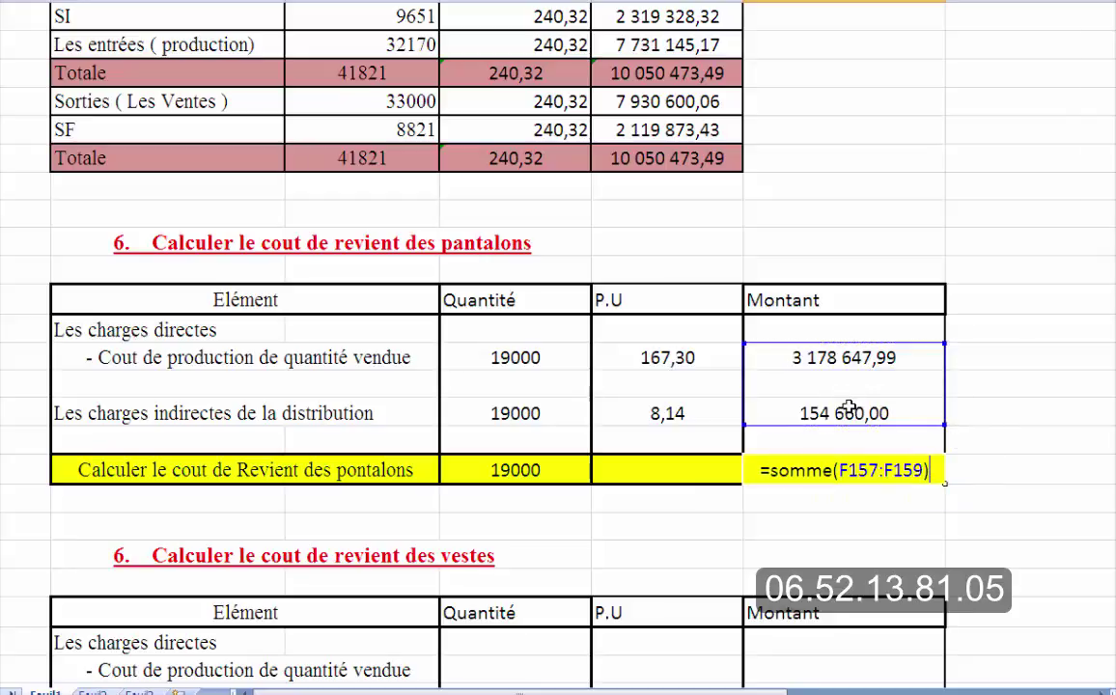
{"action": "key", "text": "Return"}
Calculate the unit price in the pantalons' cost price total row by dividing F161 by the row's quantity, and display it with two decimals.
{"action": "double_click", "coordinate": [691, 473]}
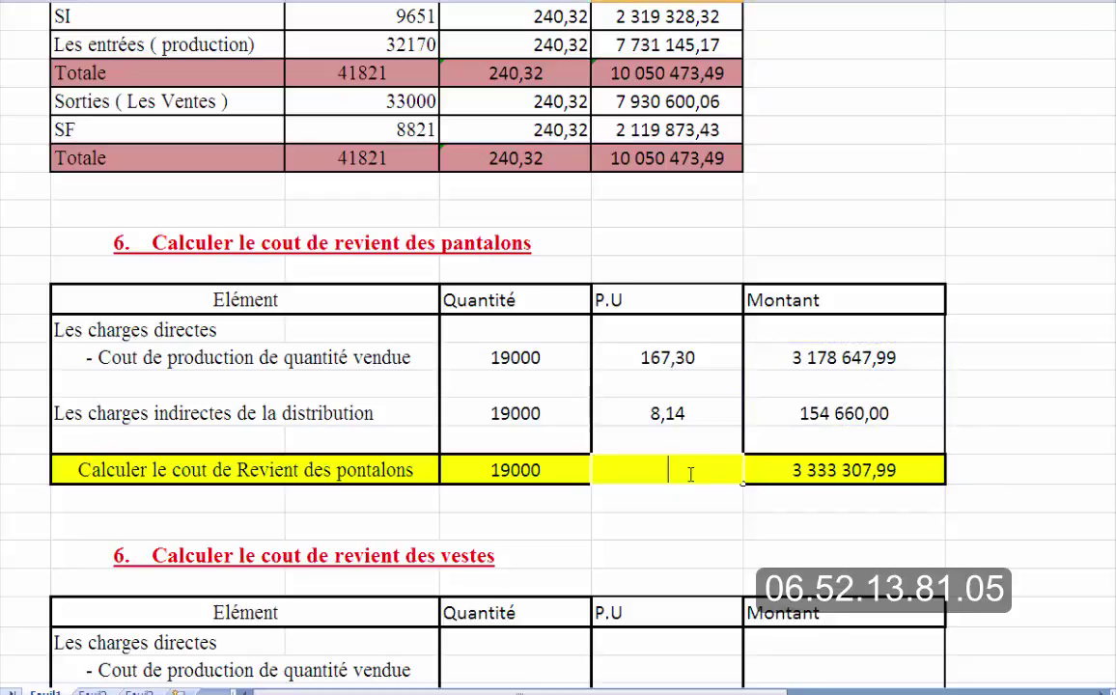
{"action": "type", "text": "="}
{"action": "left_click", "coordinate": [820, 474]}
{"action": "left_click", "coordinate": [819, 470]}
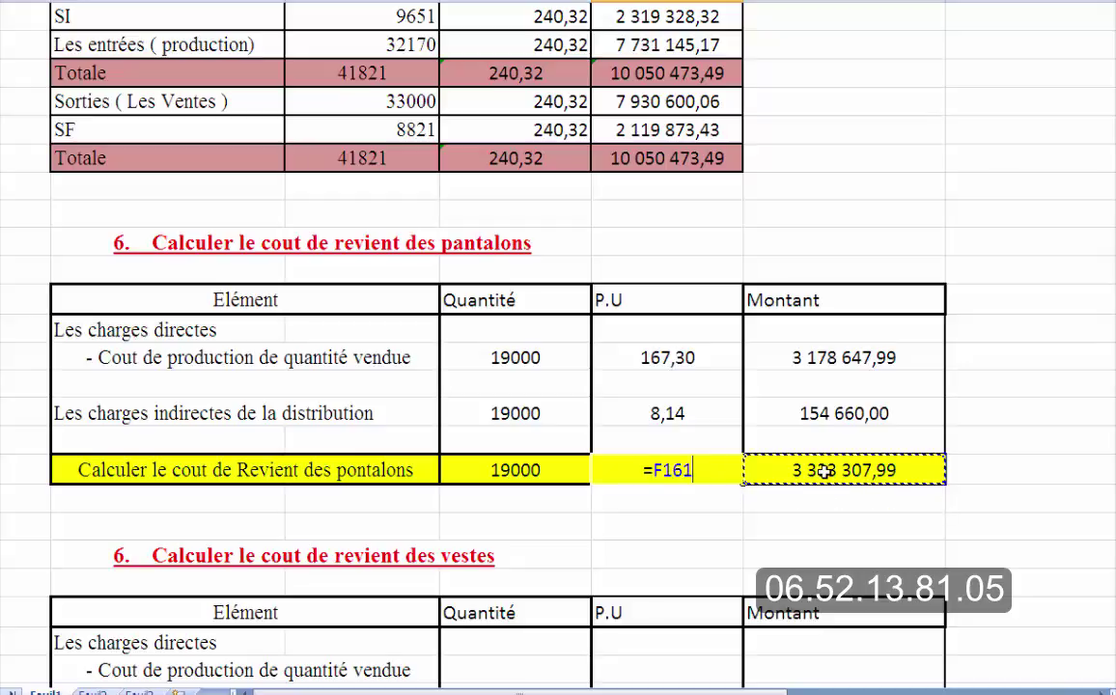
{"action": "type", "text": "/"}
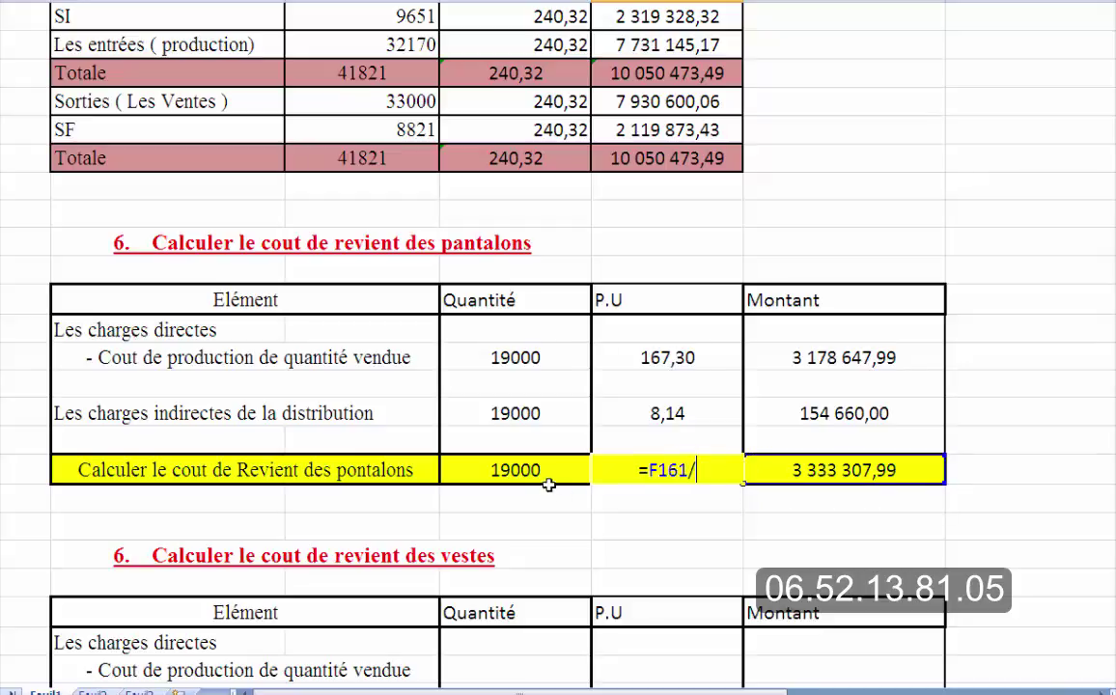
{"action": "left_click", "coordinate": [521, 470]}
{"action": "key", "text": "Return"}
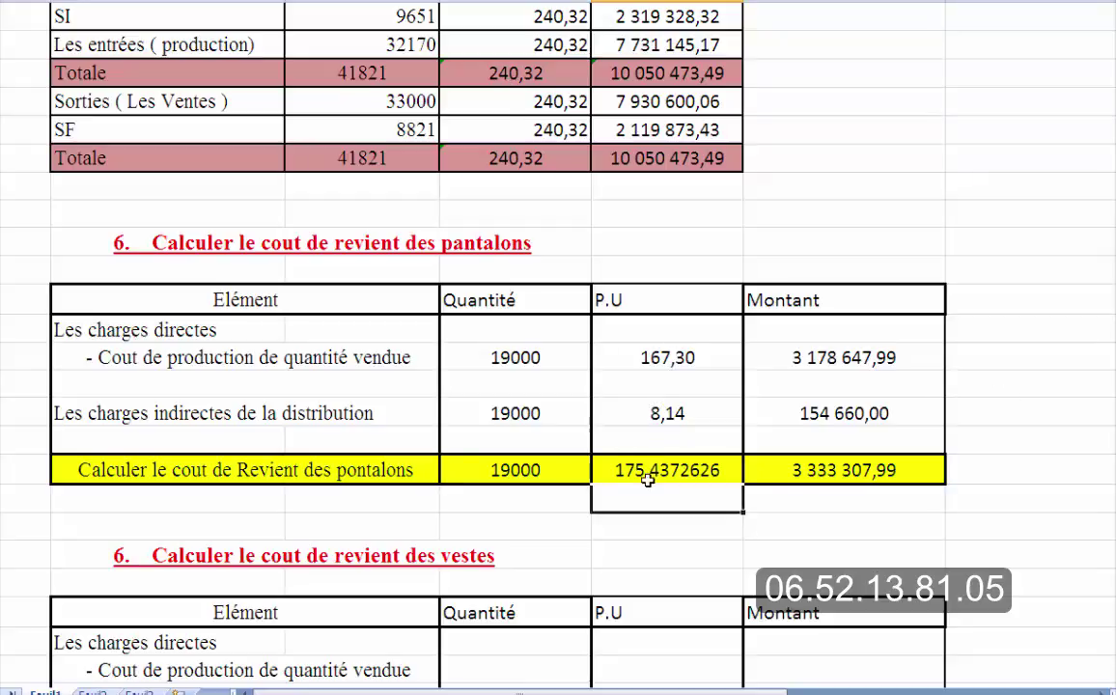
{"action": "left_click", "coordinate": [614, 464]}
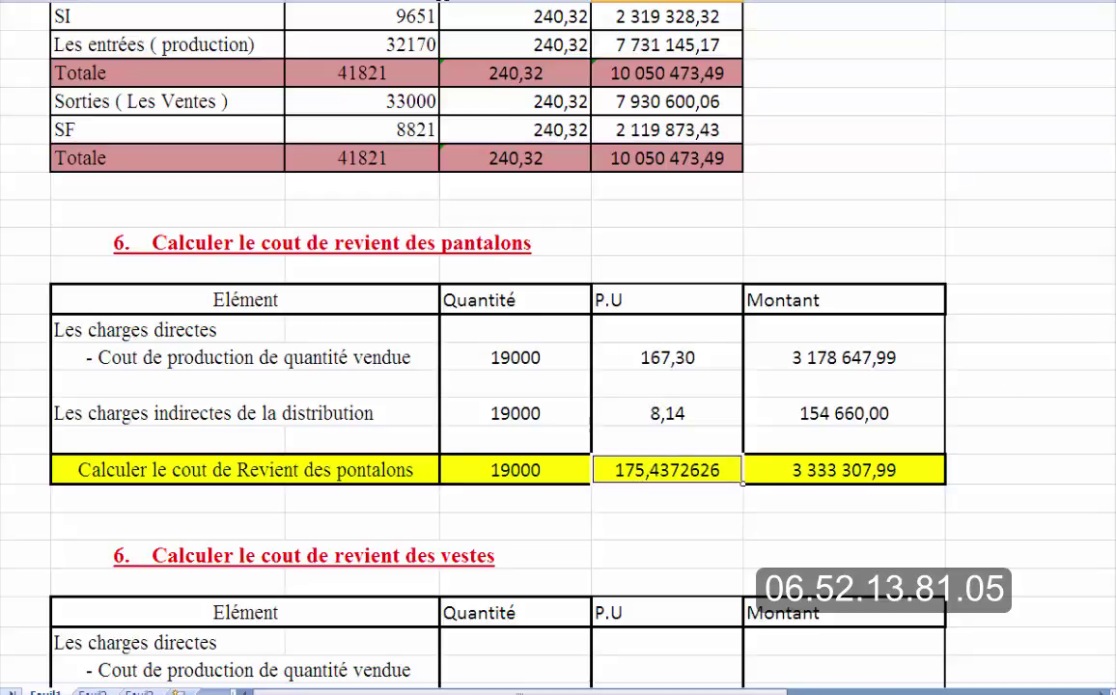
Enter 33000 as the quantity of the production cost row in the vestes' cost price table.
{"action": "scroll", "coordinate": [476, 339], "scroll_direction": "down", "scroll_amount": 4}
{"action": "left_click", "coordinate": [477, 336]}
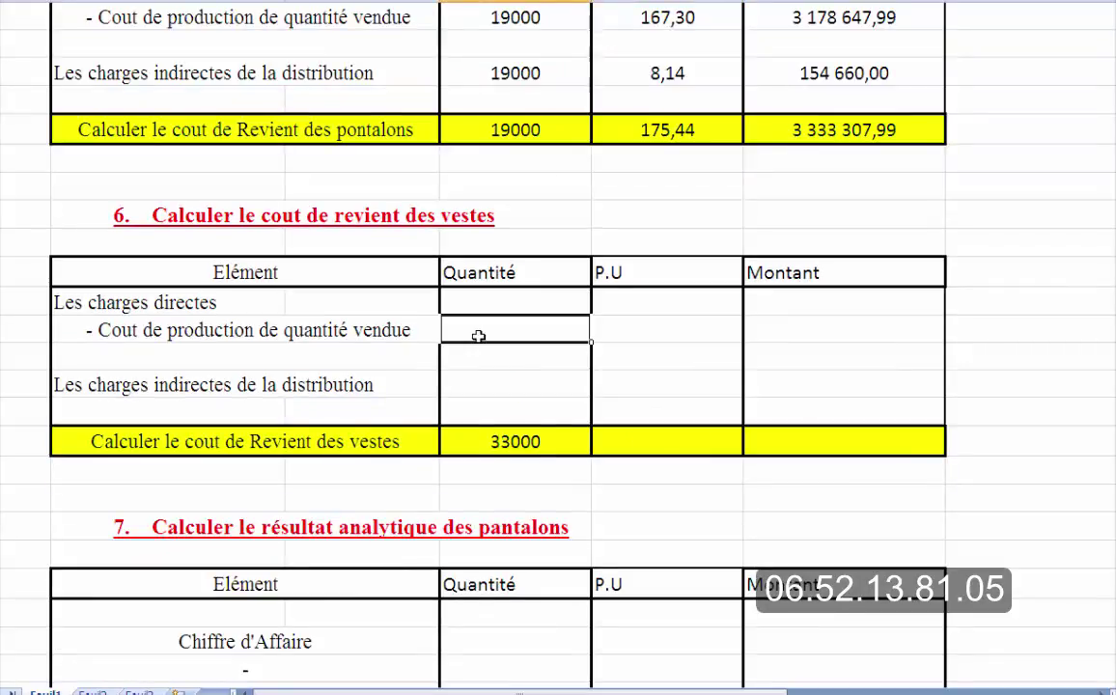
{"action": "type", "text": "33000"}
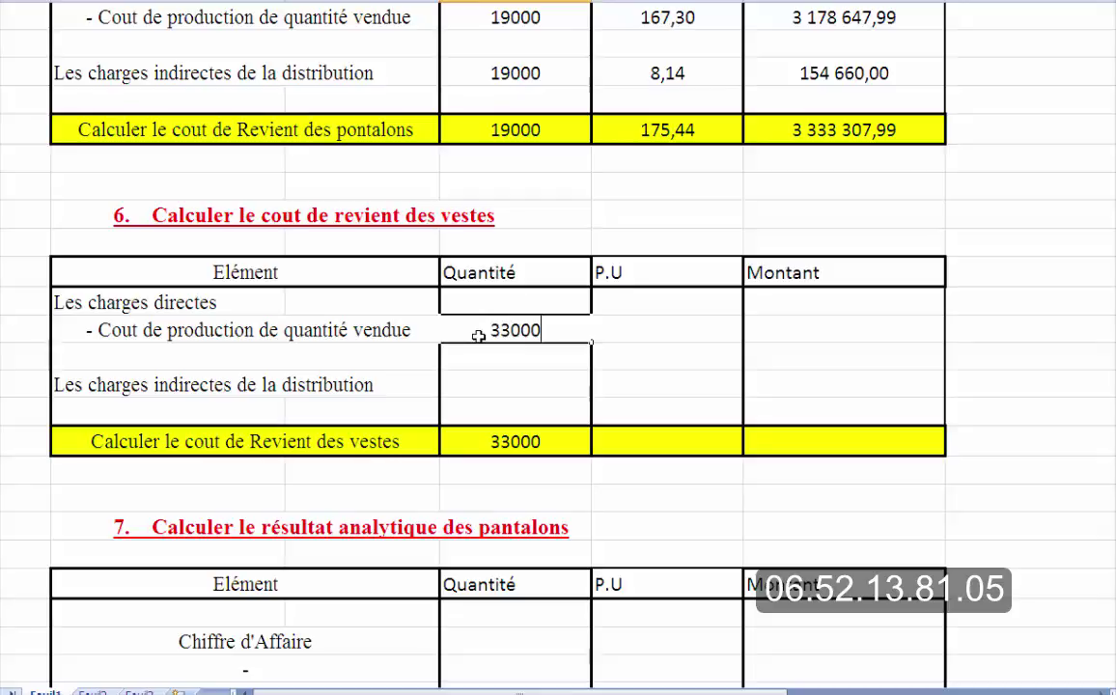
{"action": "key", "text": "Return"}
Link the unit price of the vestes' production cost row to the P.U of Sorties (Les Ventes) in the stock table with 33000 sold.
{"action": "double_click", "coordinate": [726, 326]}
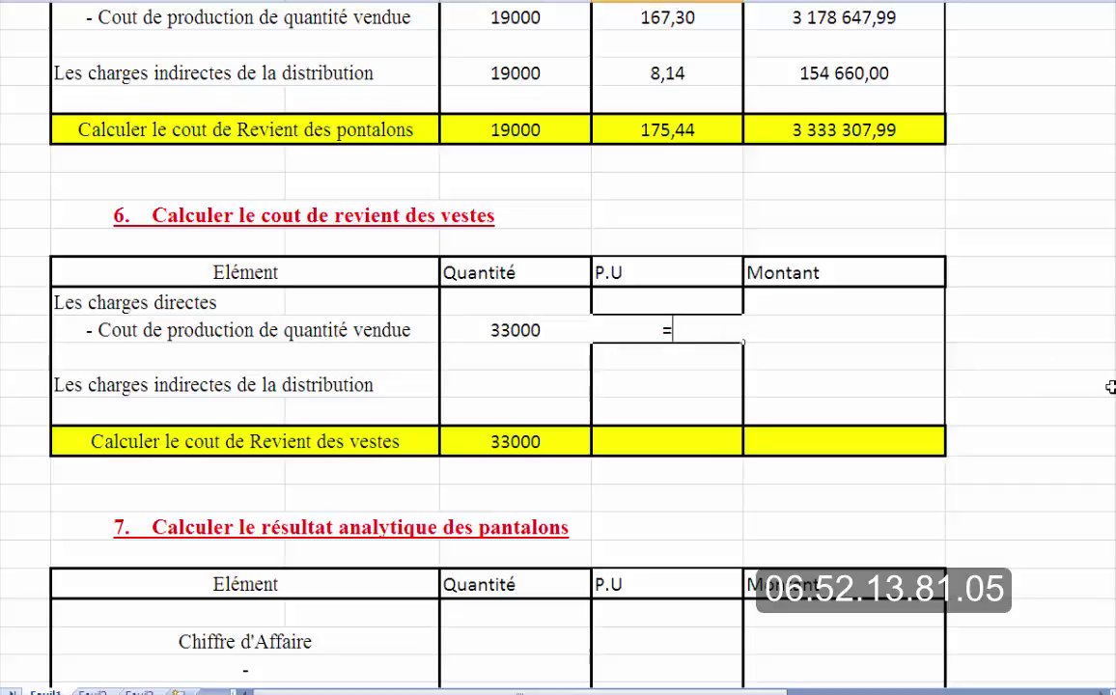
{"action": "scroll", "coordinate": [504, 309], "scroll_direction": "up", "scroll_amount": 5}
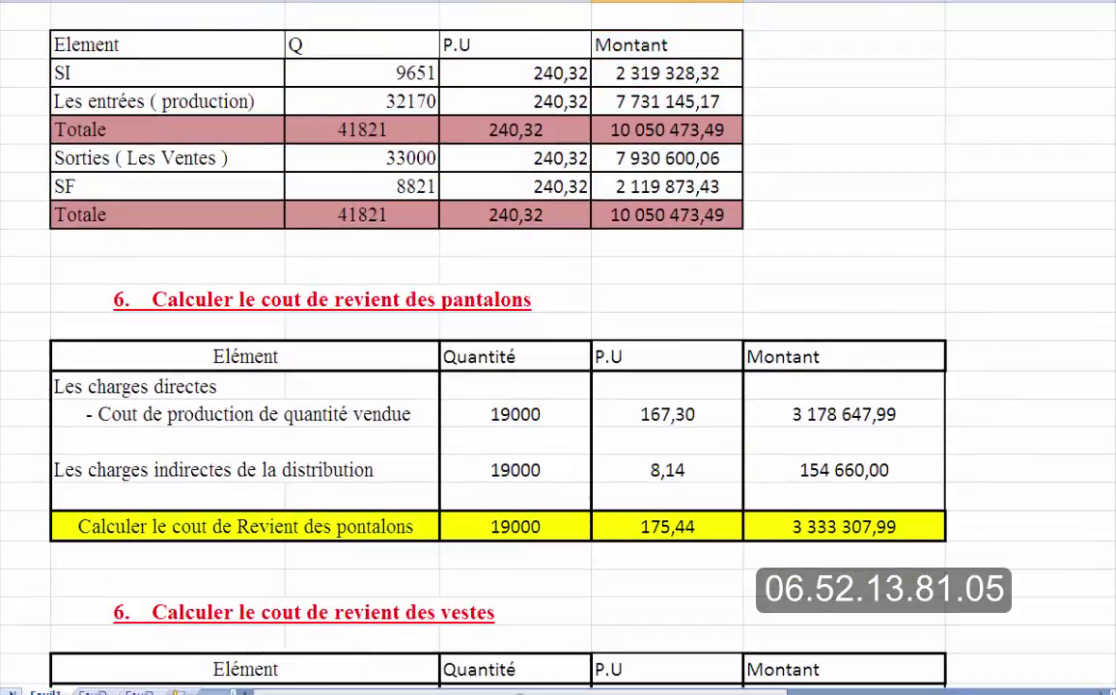
{"action": "left_click", "coordinate": [567, 160]}
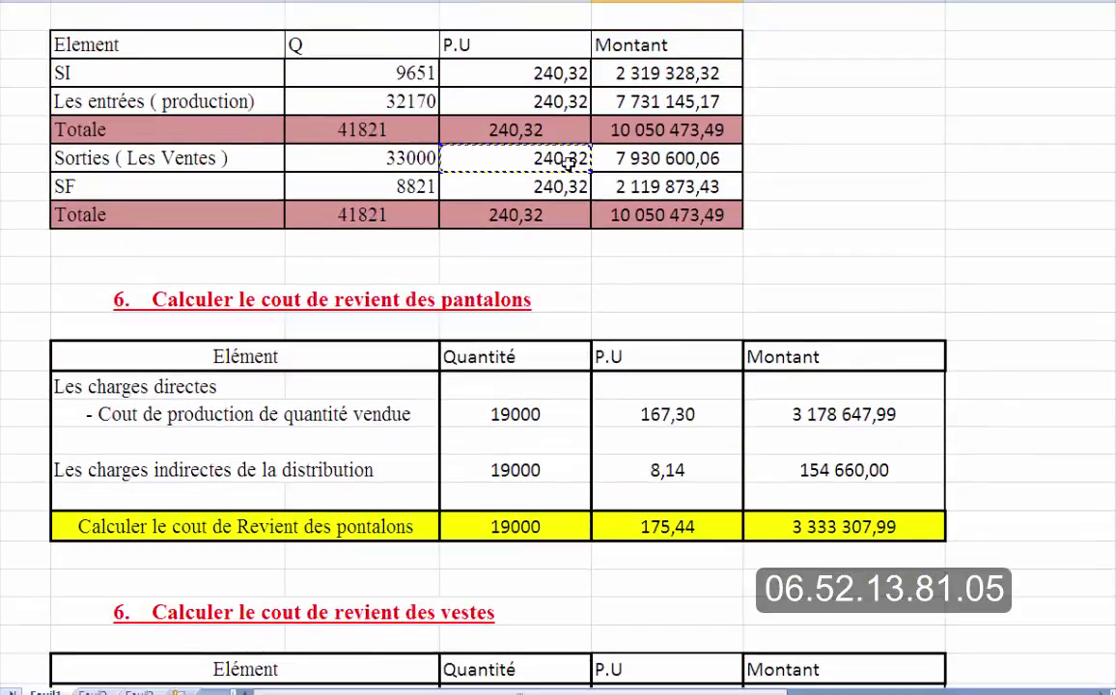
{"action": "key", "text": "Return"}
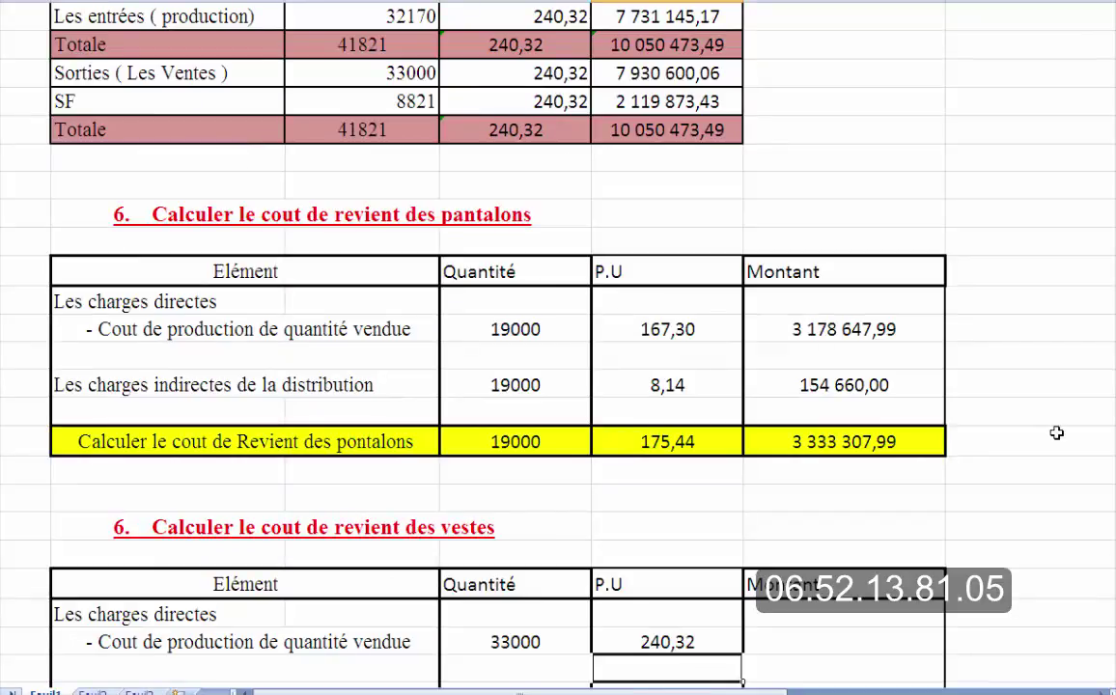
Enter quantity 33000 and unit price 8,14 for the vestes' indirect distribution charges.
{"action": "scroll", "coordinate": [493, 491], "scroll_direction": "down", "scroll_amount": 3}
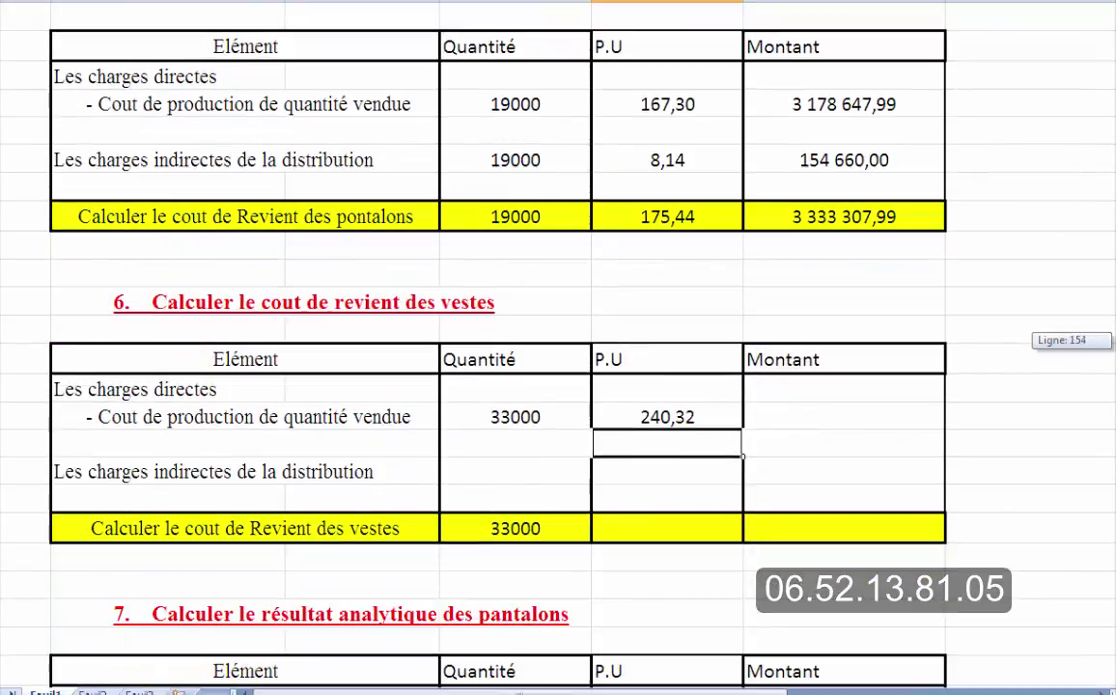
{"action": "left_click", "coordinate": [515, 474]}
{"action": "type", "text": "33000"}
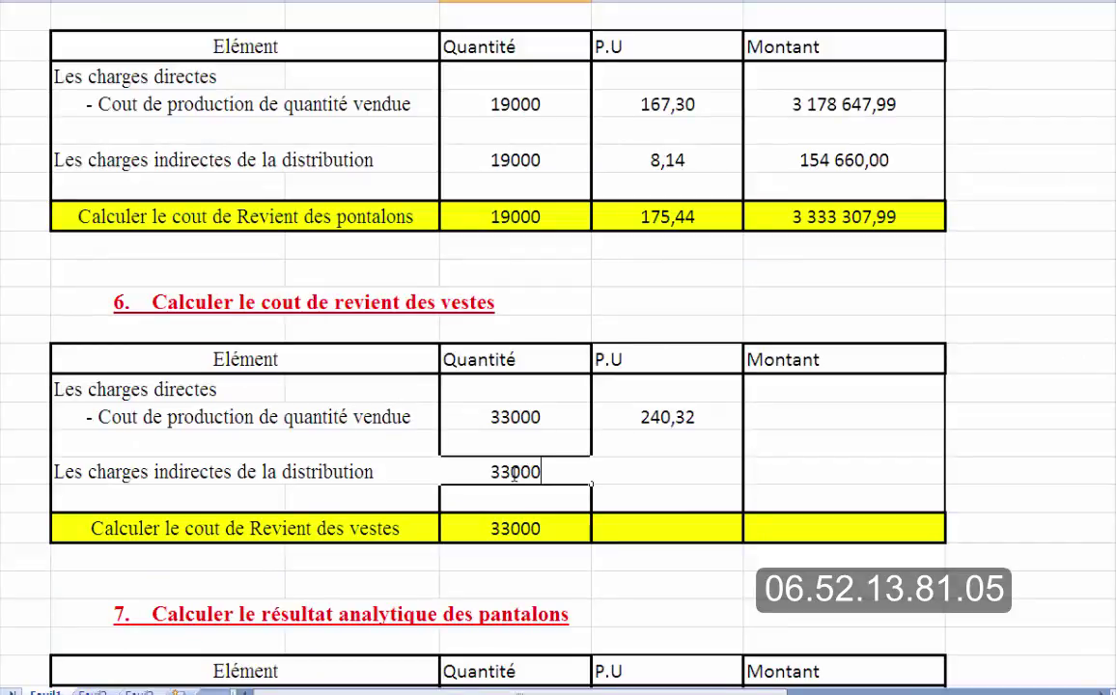
{"action": "key", "text": "Right"}
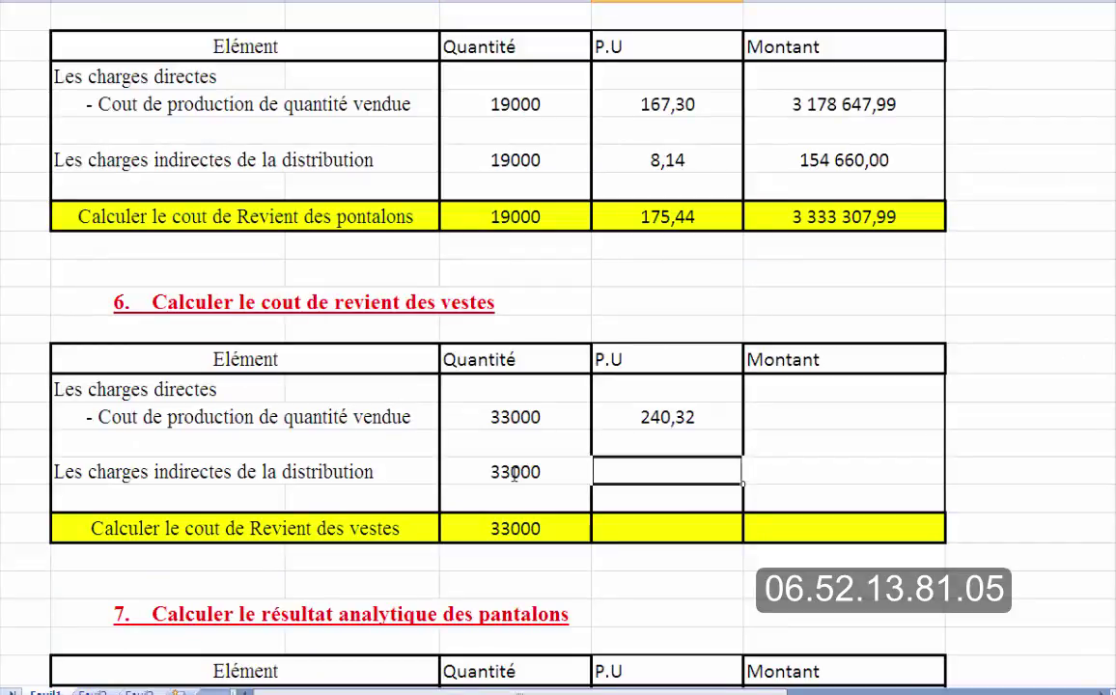
{"action": "type", "text": "8,14"}
{"action": "key", "text": "Return"}
Calculate the amount of the vestes' production cost row by multiplying its quantity in D168 by its unit price.
{"action": "left_click", "coordinate": [842, 423]}
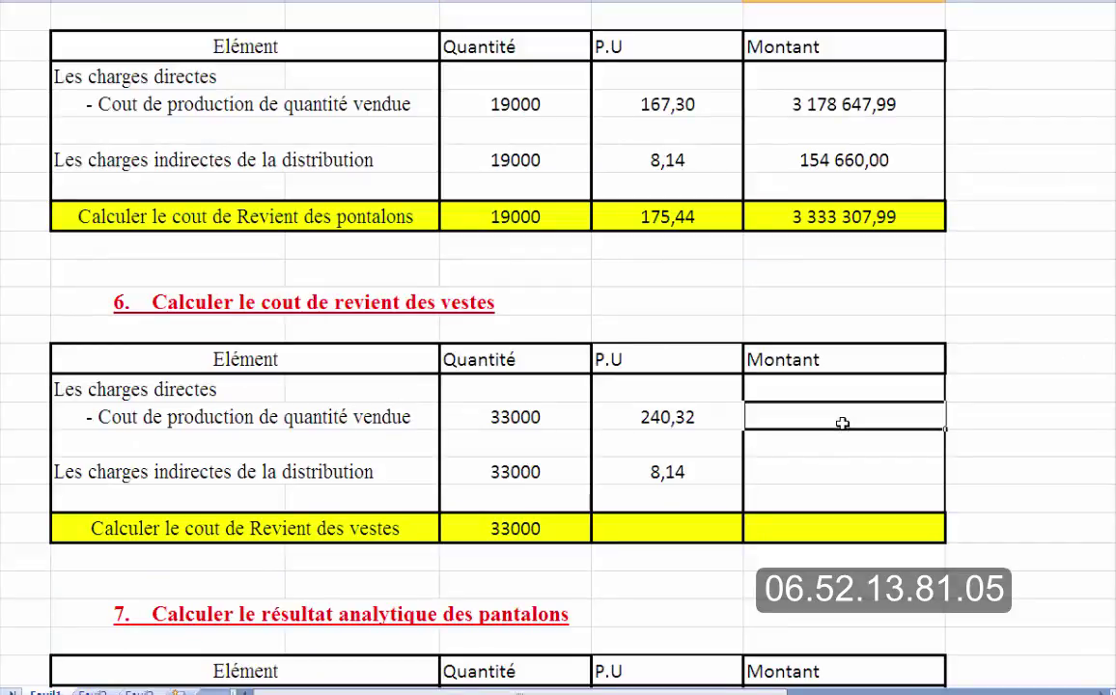
{"action": "type", "text": "="}
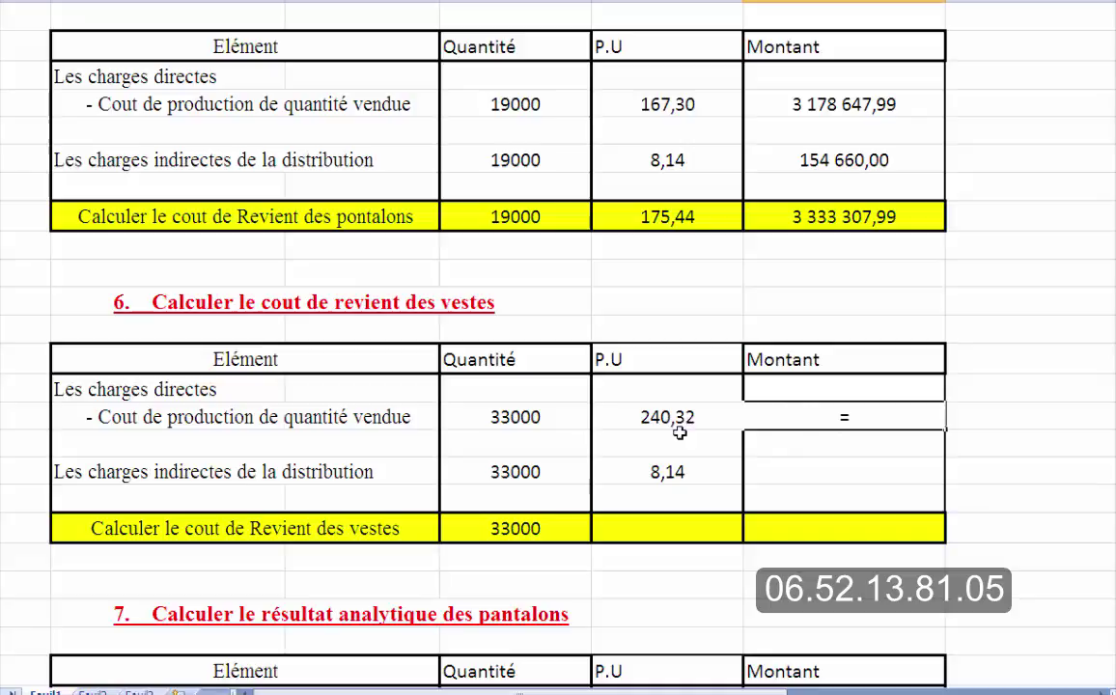
{"action": "left_click", "coordinate": [531, 419]}
{"action": "type", "text": "*"}
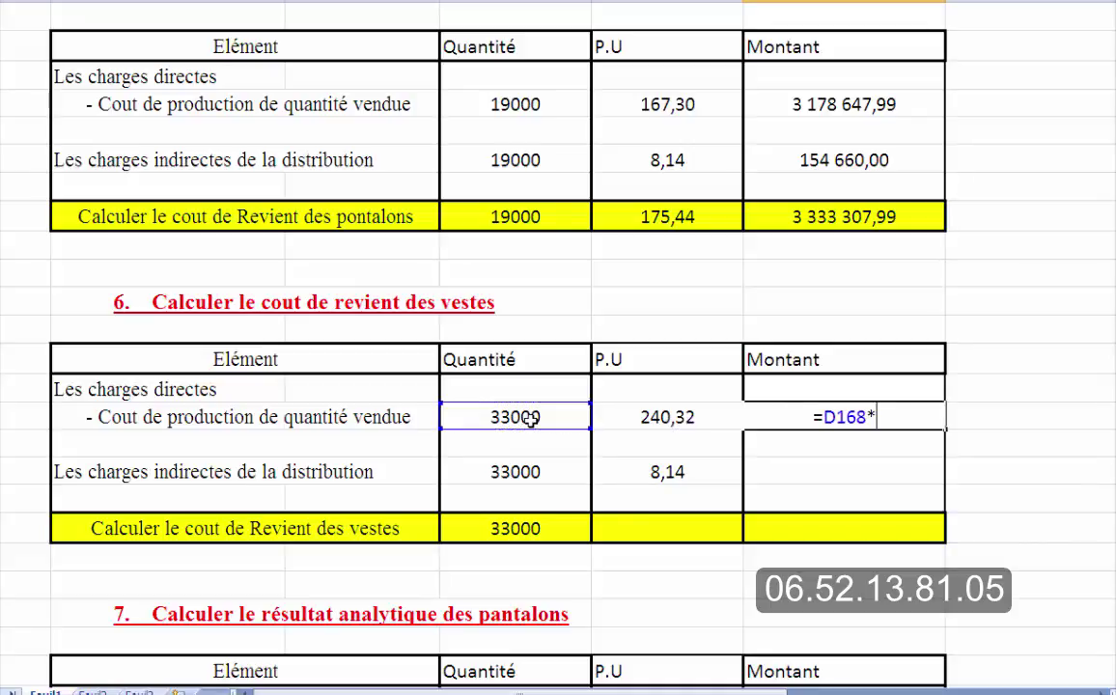
{"action": "left_click", "coordinate": [634, 421]}
{"action": "key", "text": "Return"}
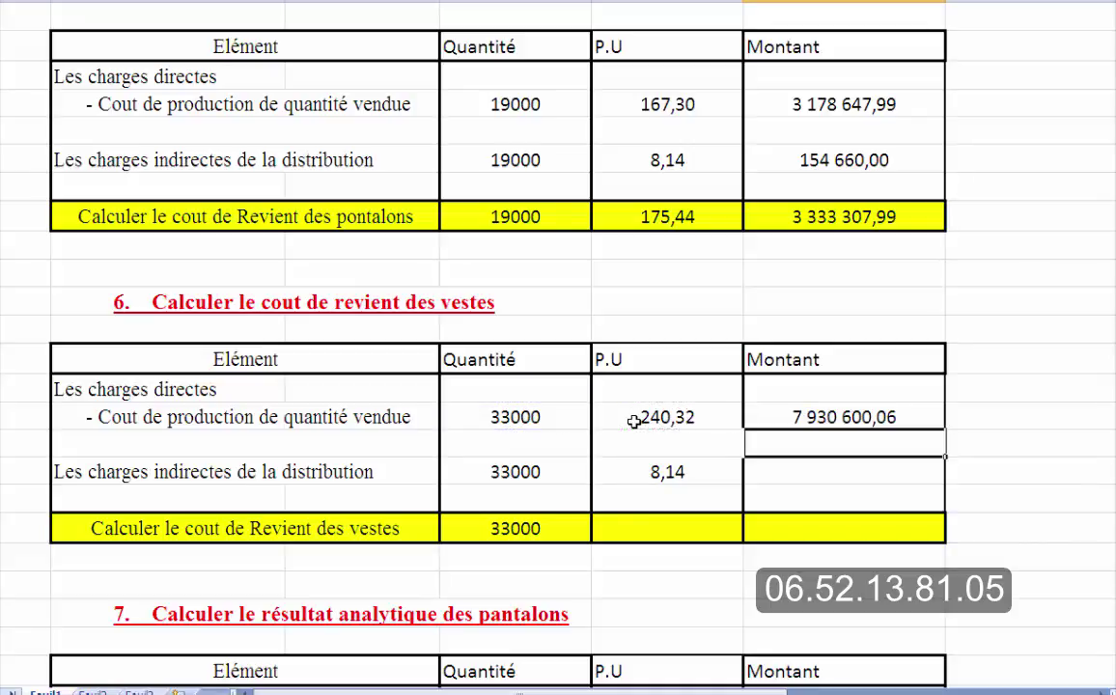
Calculate the amount of the vestes' indirect distribution charges by multiplying the quantity in D170 by its unit price.
{"action": "left_click", "coordinate": [811, 471]}
{"action": "type", "text": "="}
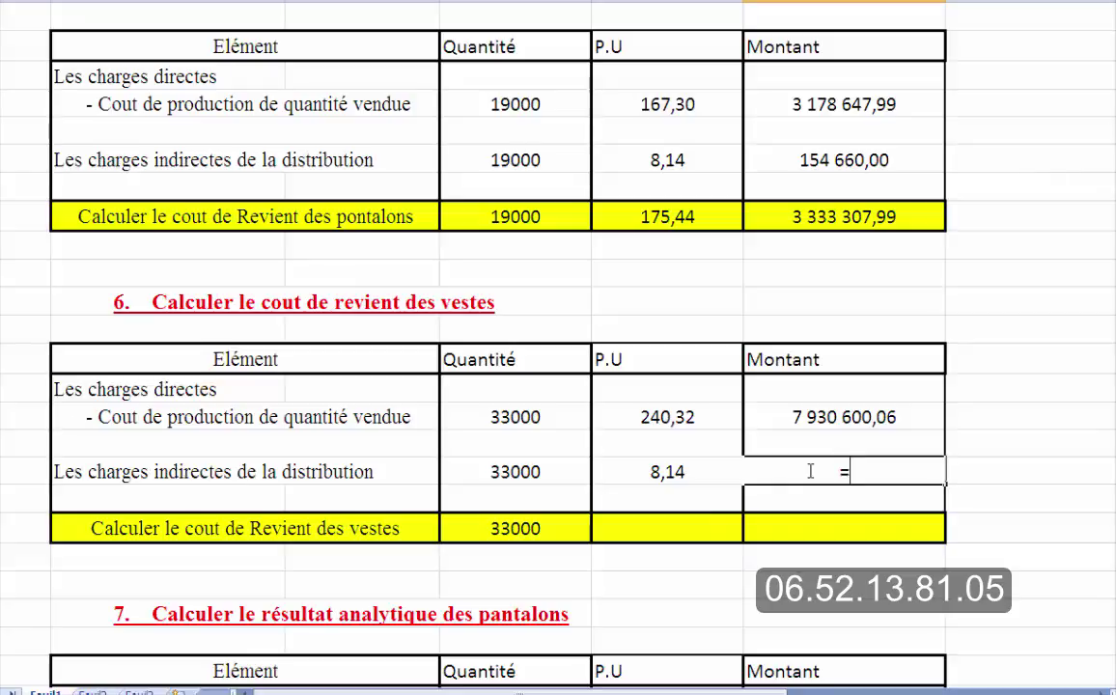
{"action": "left_click", "coordinate": [487, 479]}
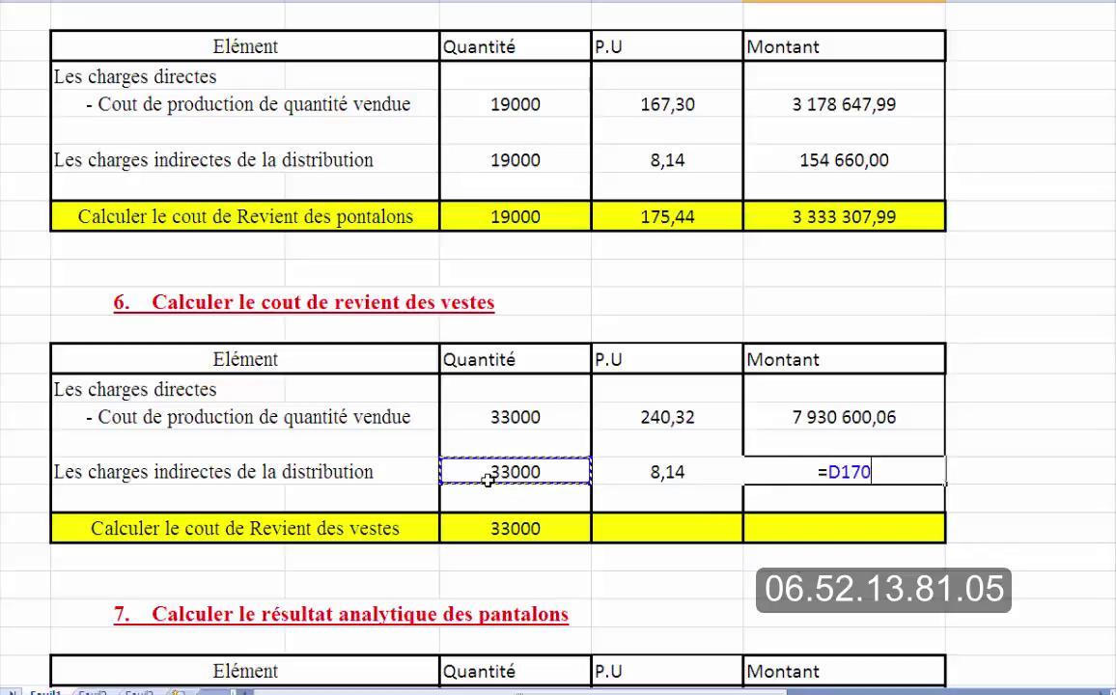
{"action": "left_click", "coordinate": [664, 471]}
{"action": "key", "text": "Return"}
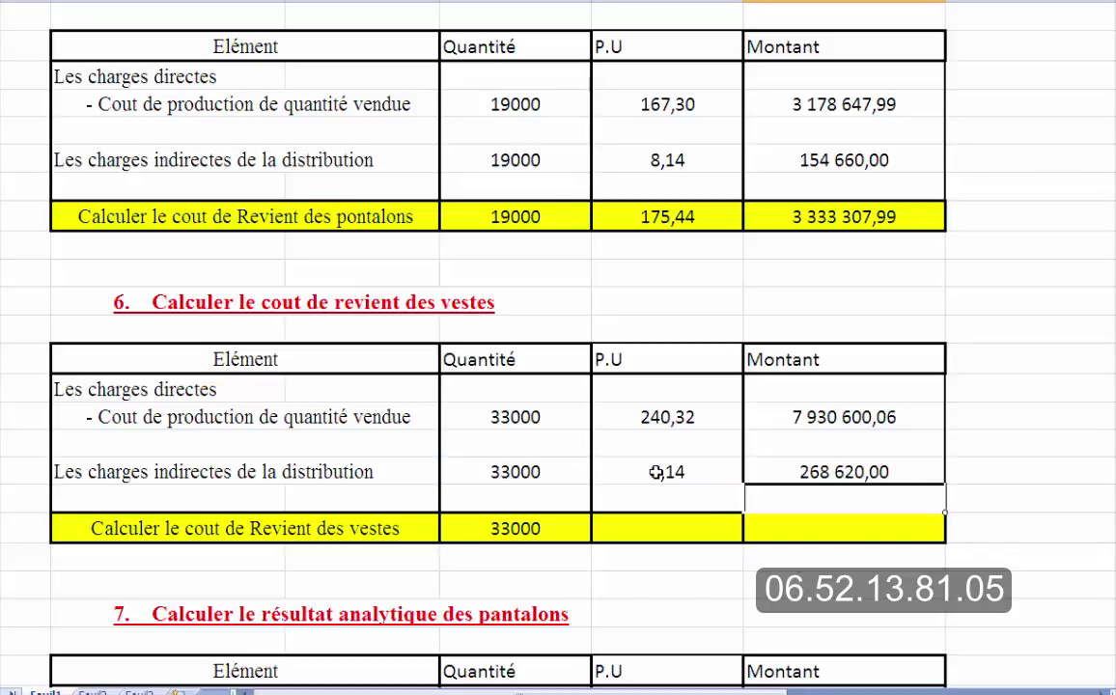
Calculate the total amount of the vestes' cost price with the formula =somme(F167:F170) in the total row.
{"action": "double_click", "coordinate": [835, 523]}
{"action": "type", "text": "=somme("}
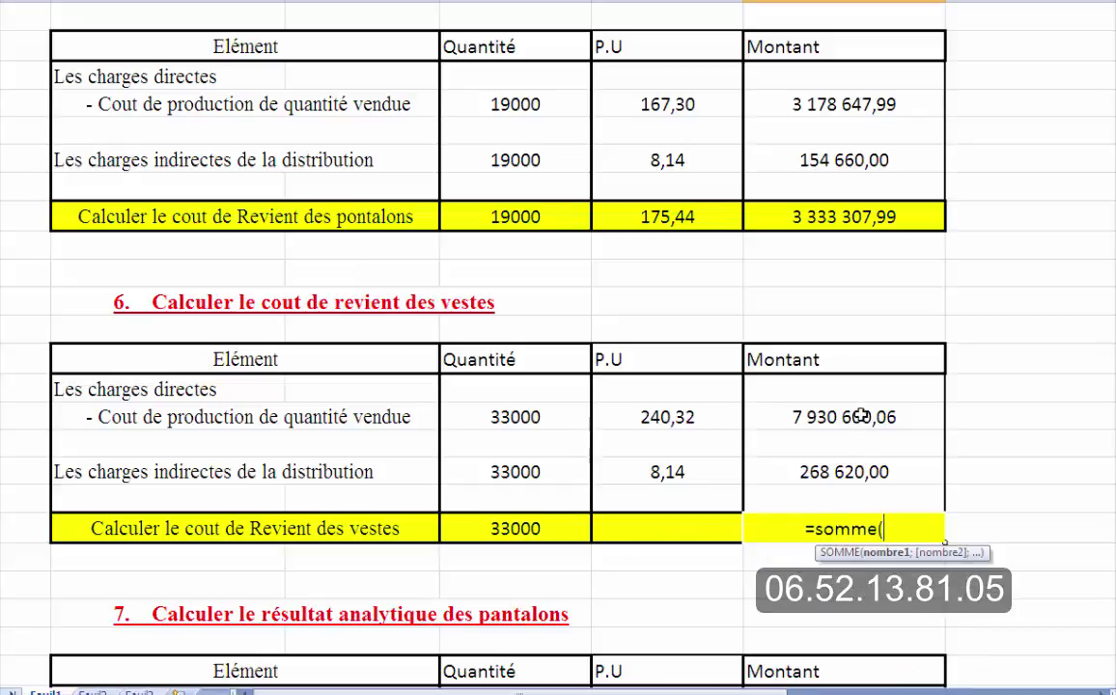
{"action": "left_click_drag", "start_coordinate": [817, 415], "coordinate": [849, 467]}
{"action": "left_click_drag", "start_coordinate": [847, 390], "coordinate": [853, 465]}
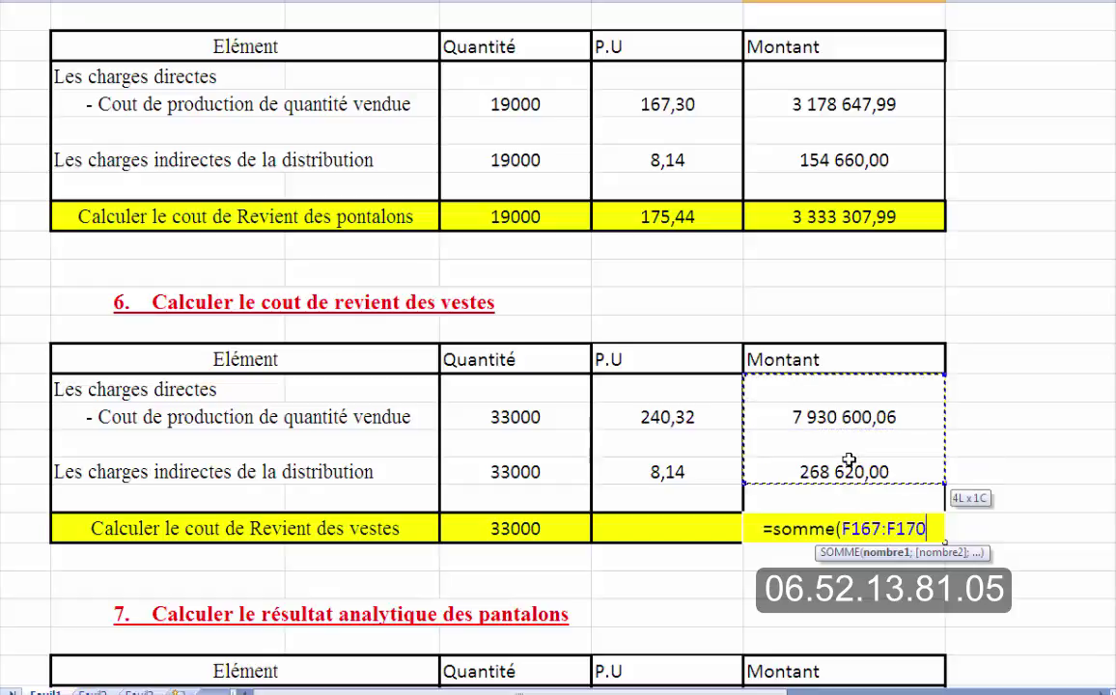
{"action": "type", "text": ")"}
{"action": "key", "text": "Return"}
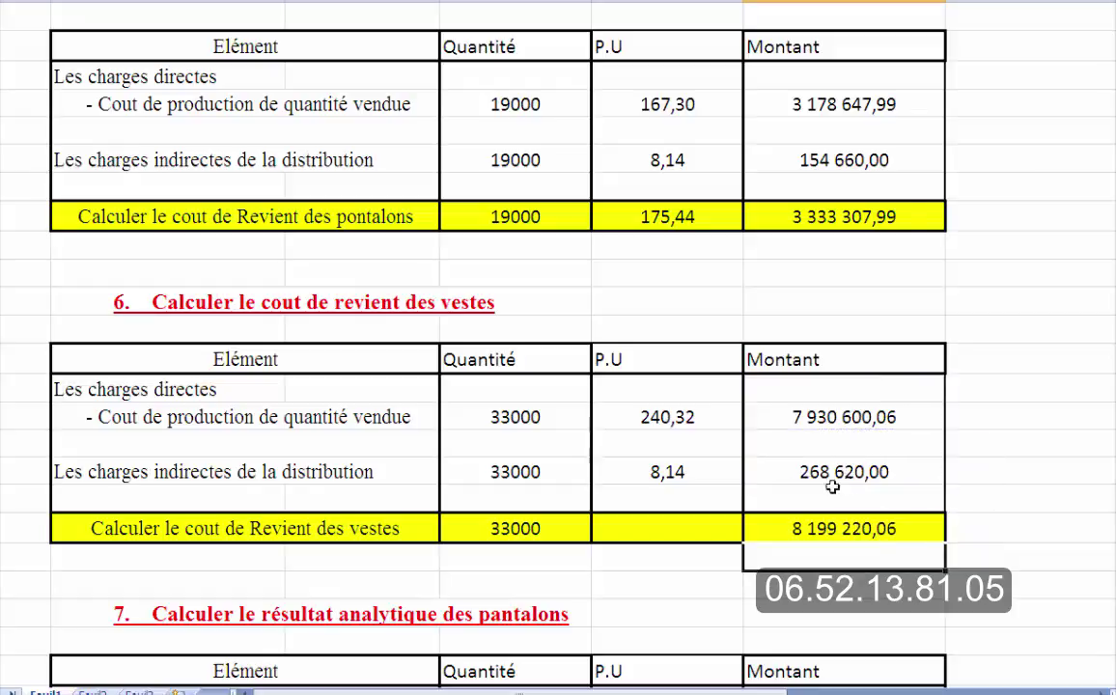
Calculate the unit price in the vestes' cost price total row by dividing F172 by the row's quantity, and display it with two decimals.
{"action": "left_click", "coordinate": [681, 527]}
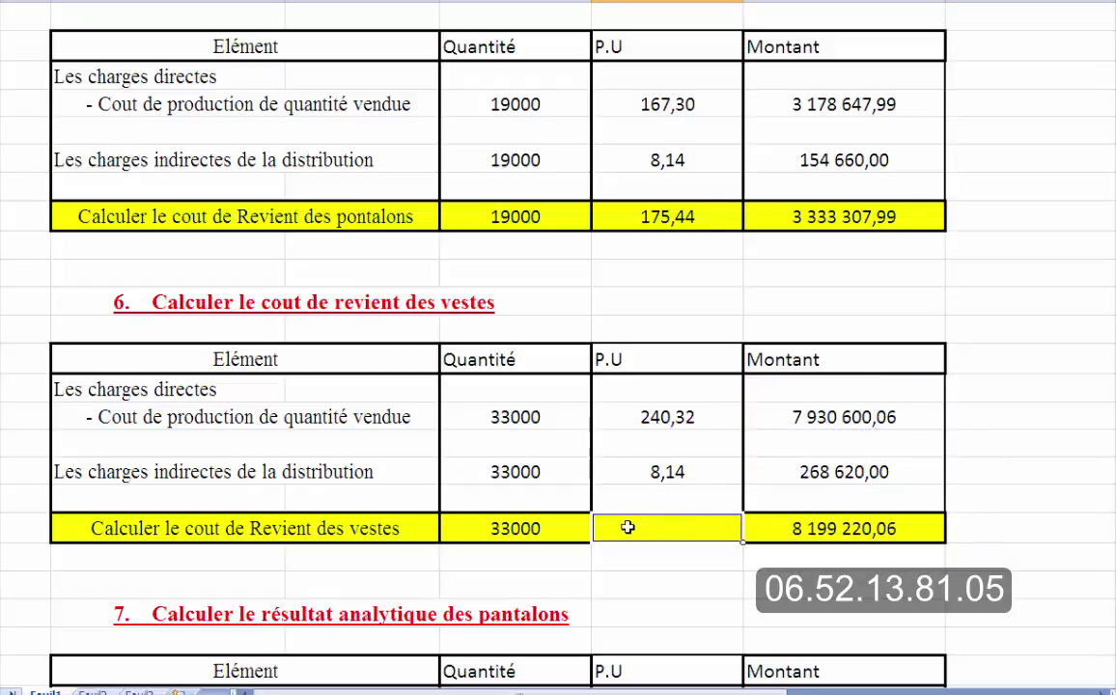
{"action": "type", "text": "="}
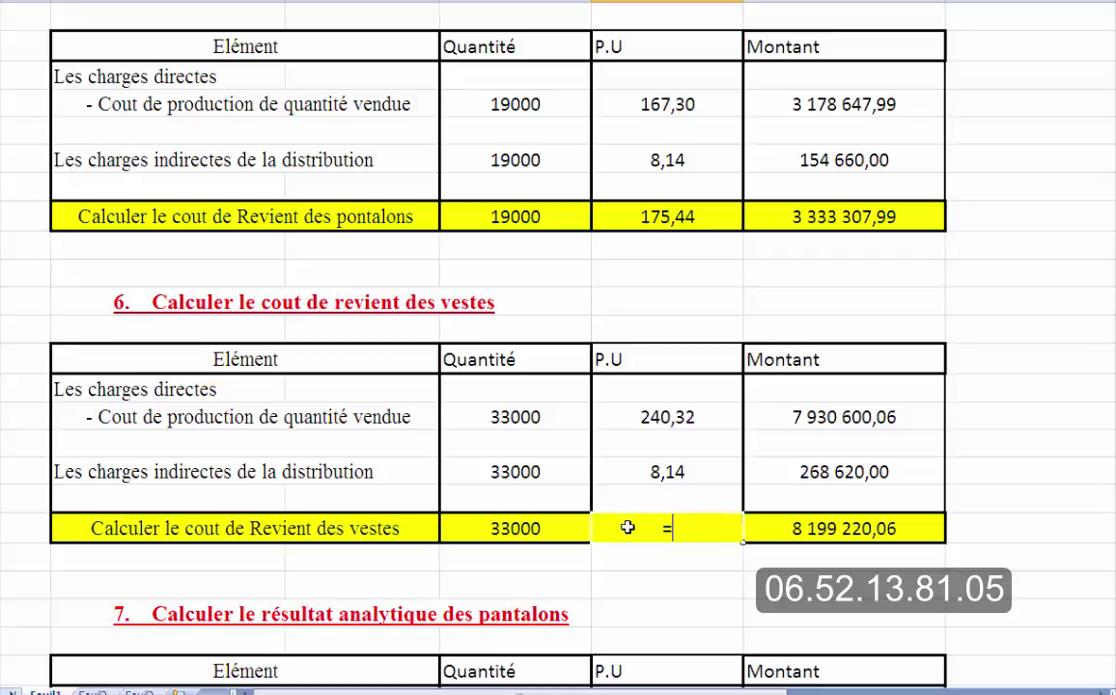
{"action": "left_click", "coordinate": [794, 528]}
{"action": "type", "text": "/"}
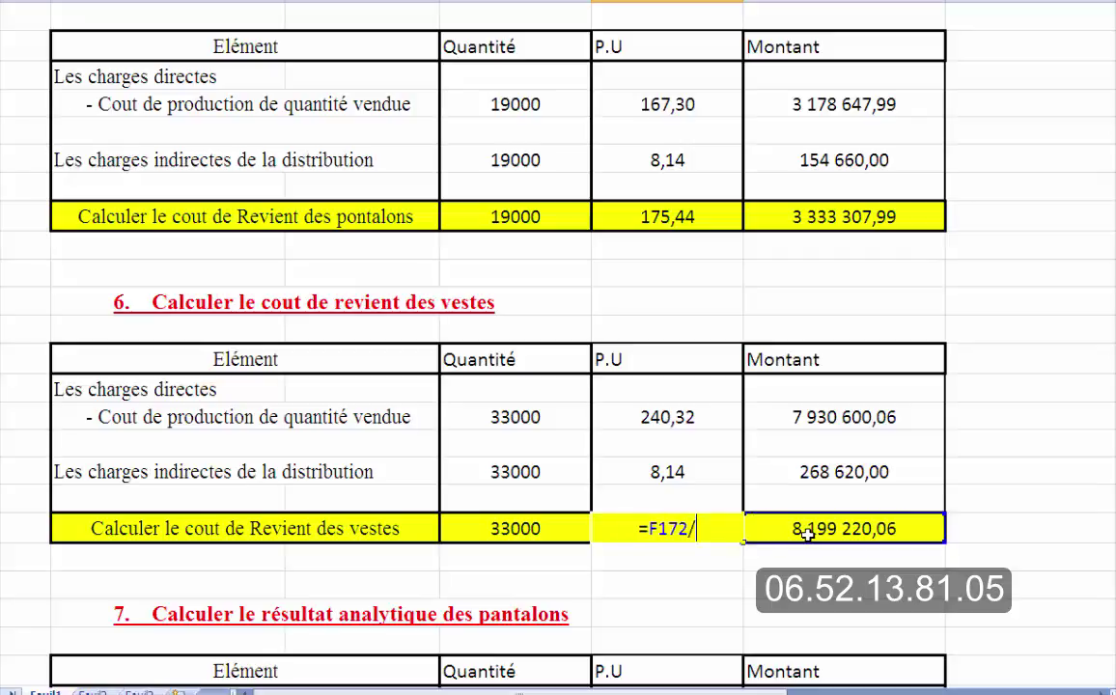
{"action": "left_click", "coordinate": [543, 522]}
{"action": "key", "text": "Return"}
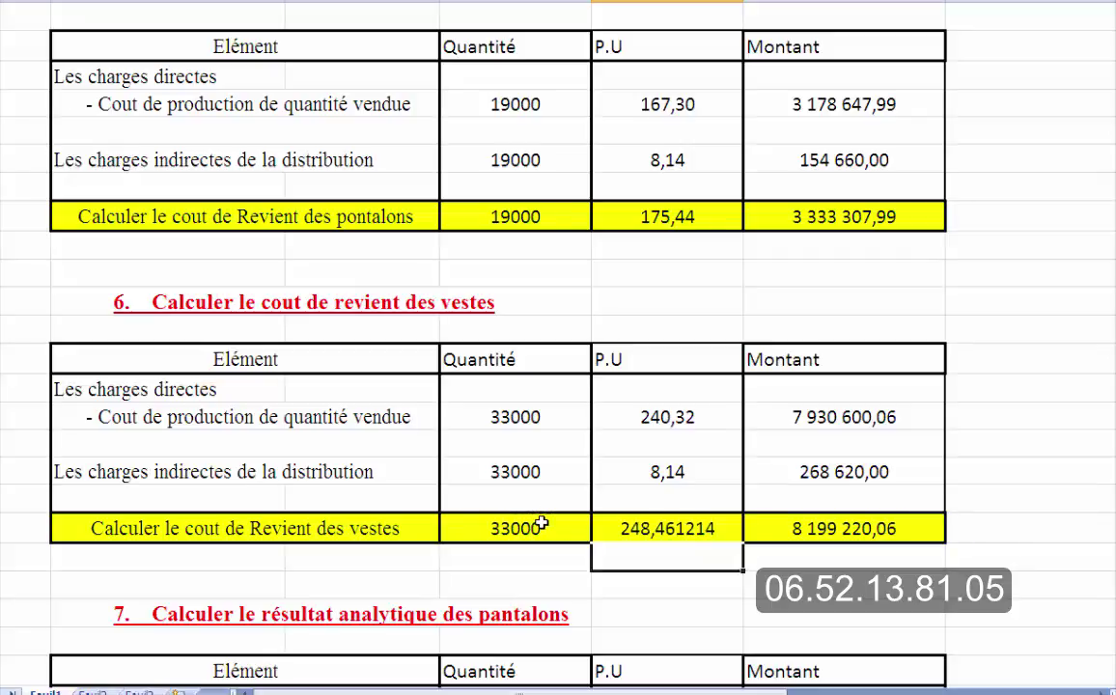
{"action": "left_click", "coordinate": [667, 528]}
Enter 19000 as the quantity of the Chiffre d'Affaire row in the pantalons' analytical result table of section 7.
{"action": "left_click_drag", "start_coordinate": [1110, 367], "coordinate": [1110, 370]}
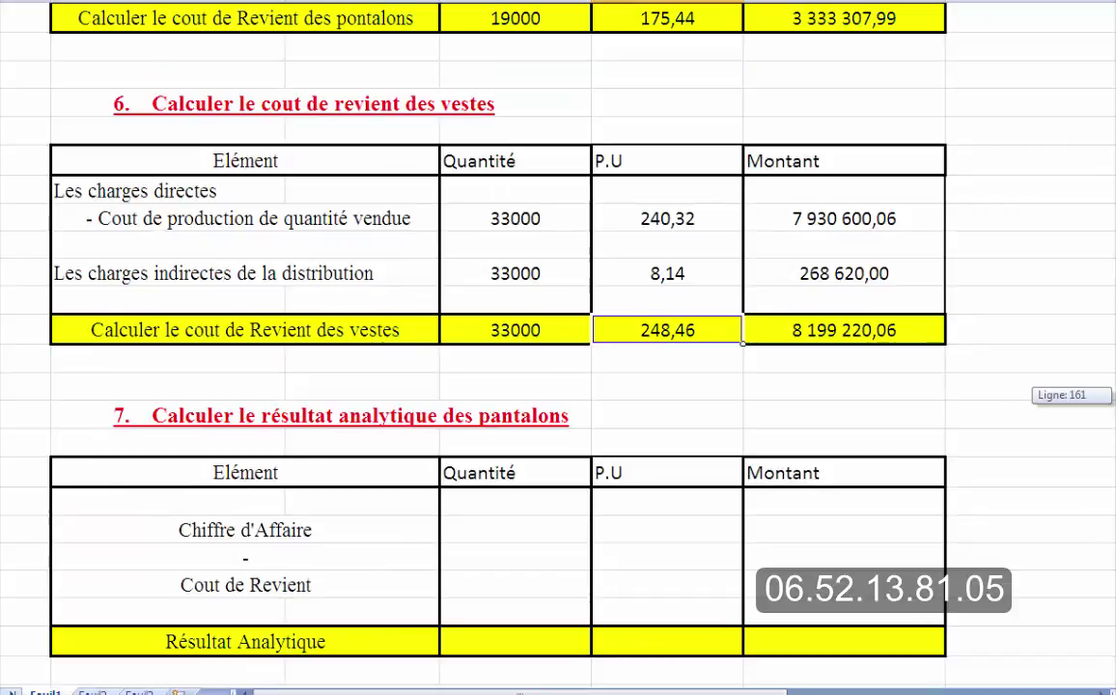
{"action": "left_click_drag", "start_coordinate": [1110, 370], "coordinate": [1110, 373]}
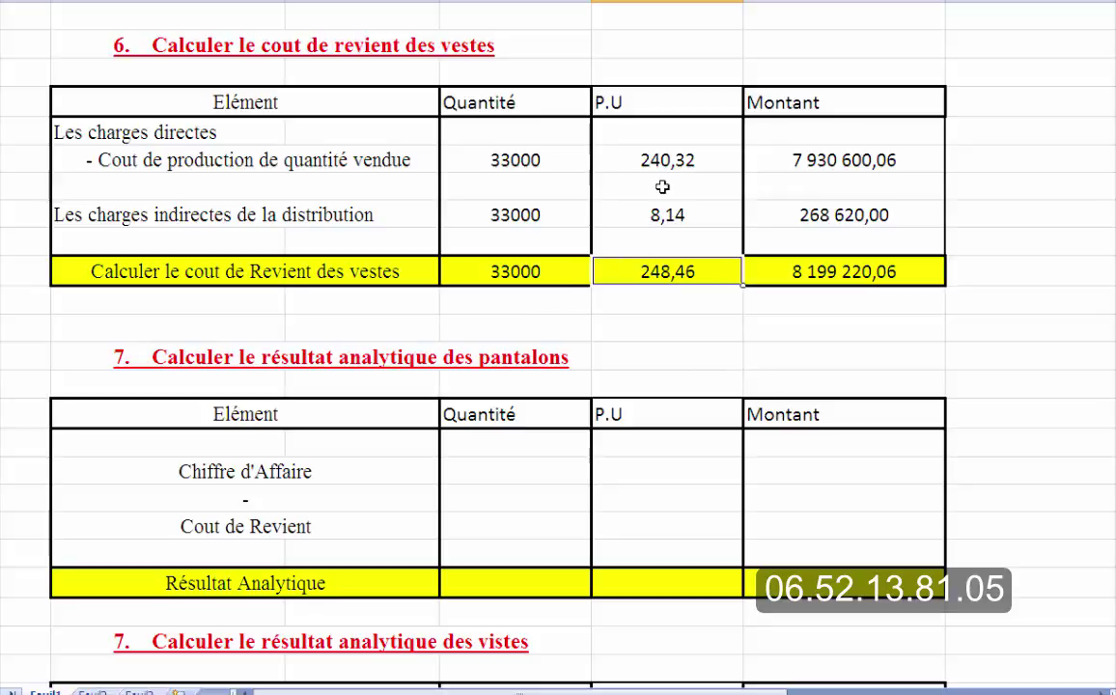
{"action": "mouse_move", "coordinate": [1113, 381]}
{"action": "left_mouse_down"}
{"action": "mouse_move", "coordinate": [1113, 371]}
{"action": "mouse_move", "coordinate": [1113, 383]}
{"action": "left_mouse_up"}
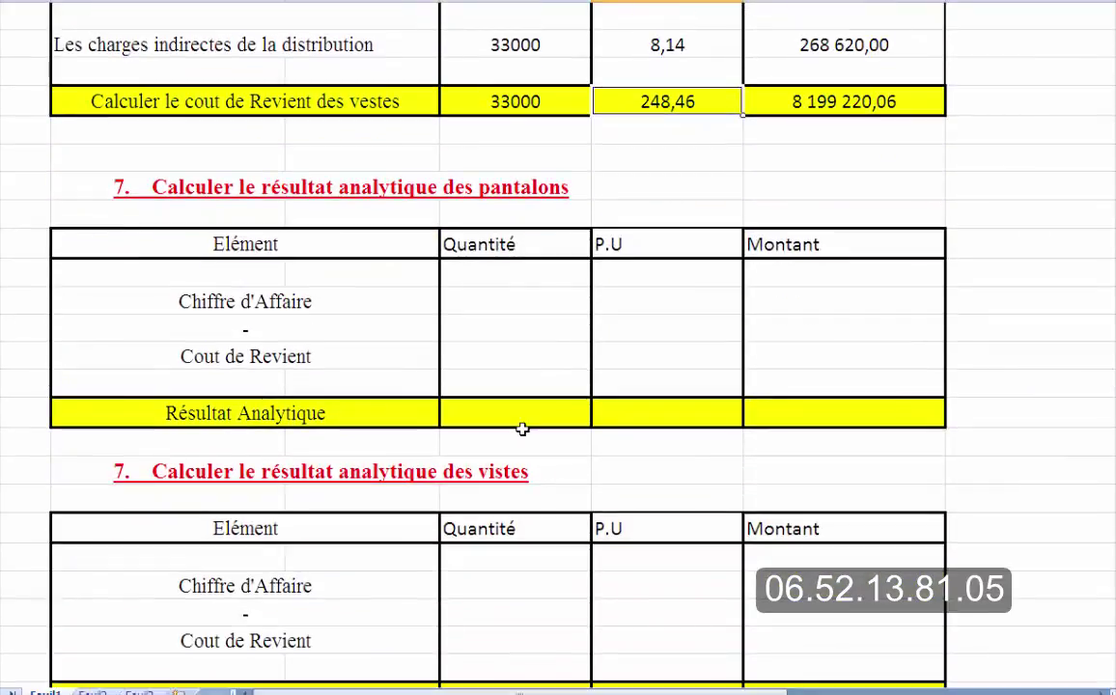
{"action": "left_click", "coordinate": [535, 300]}
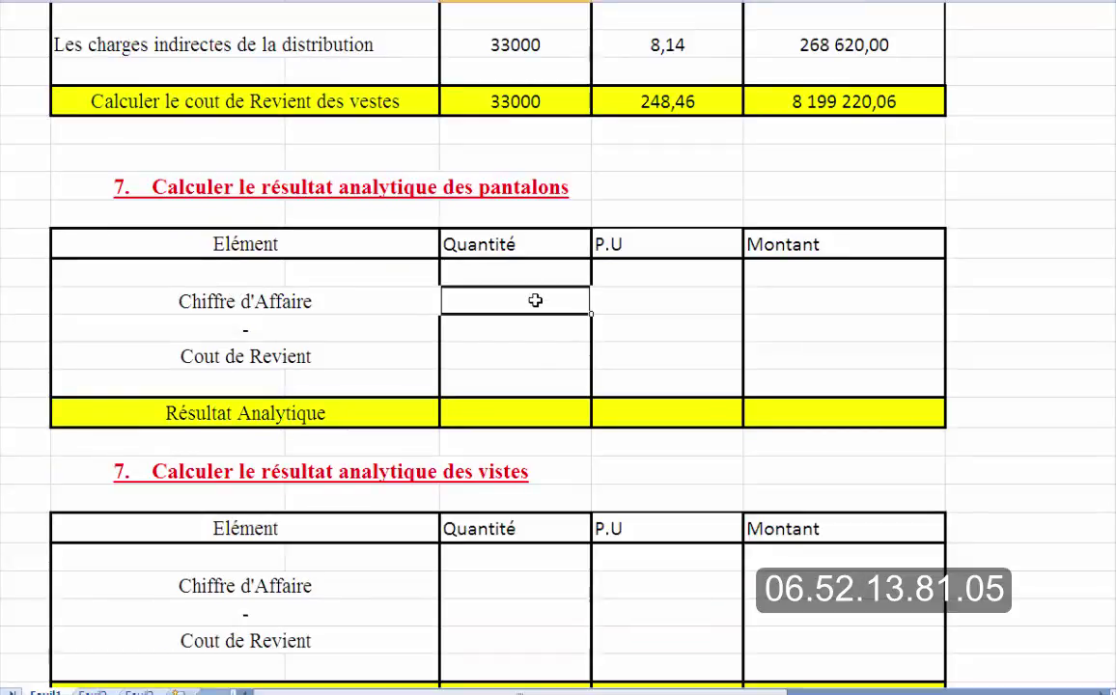
{"action": "type", "text": "19000"}
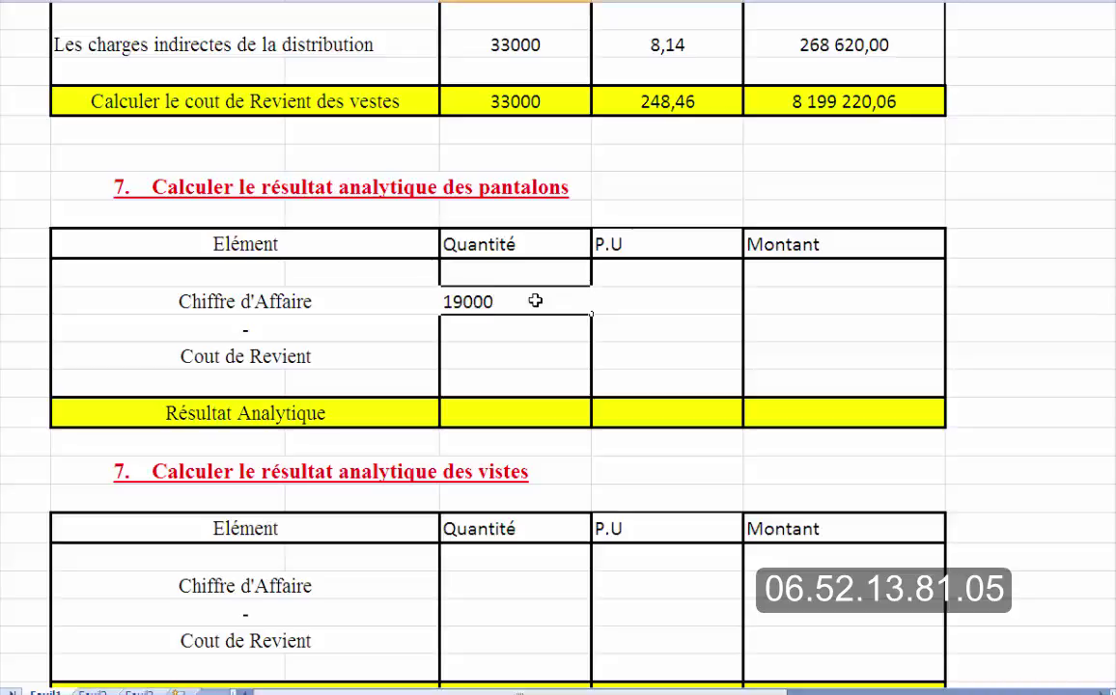
{"action": "key", "text": "Tab"}
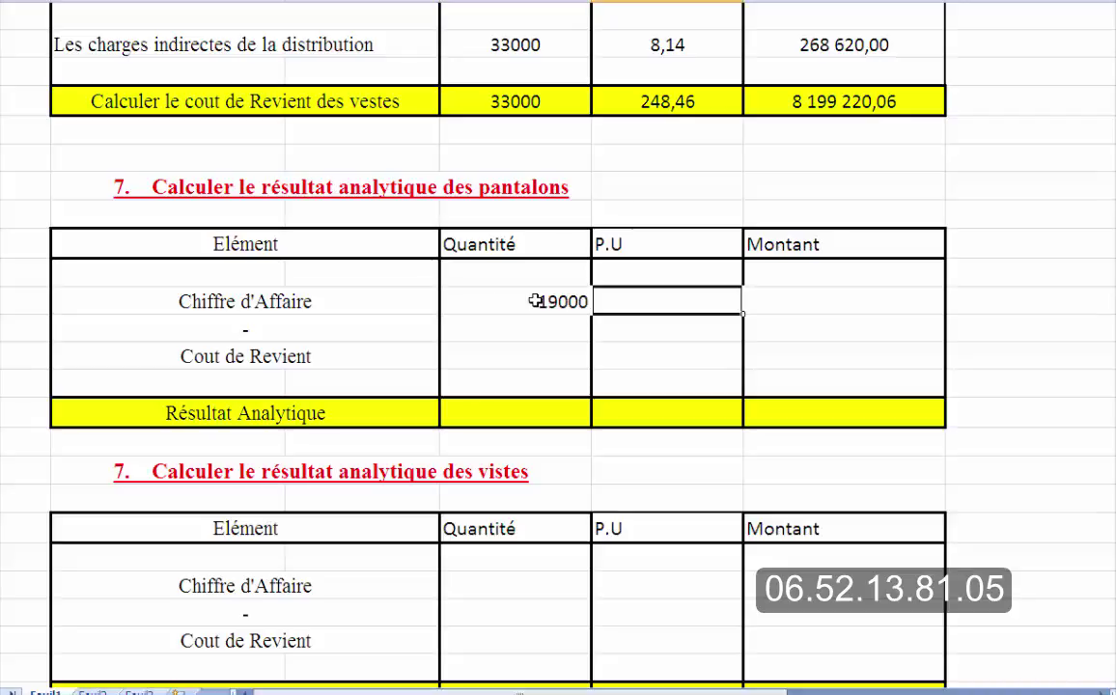
Enter 250 as the unit price of the Chiffre d'Affaire row in the pantalons' analytical result table.
{"action": "type", "text": "="}
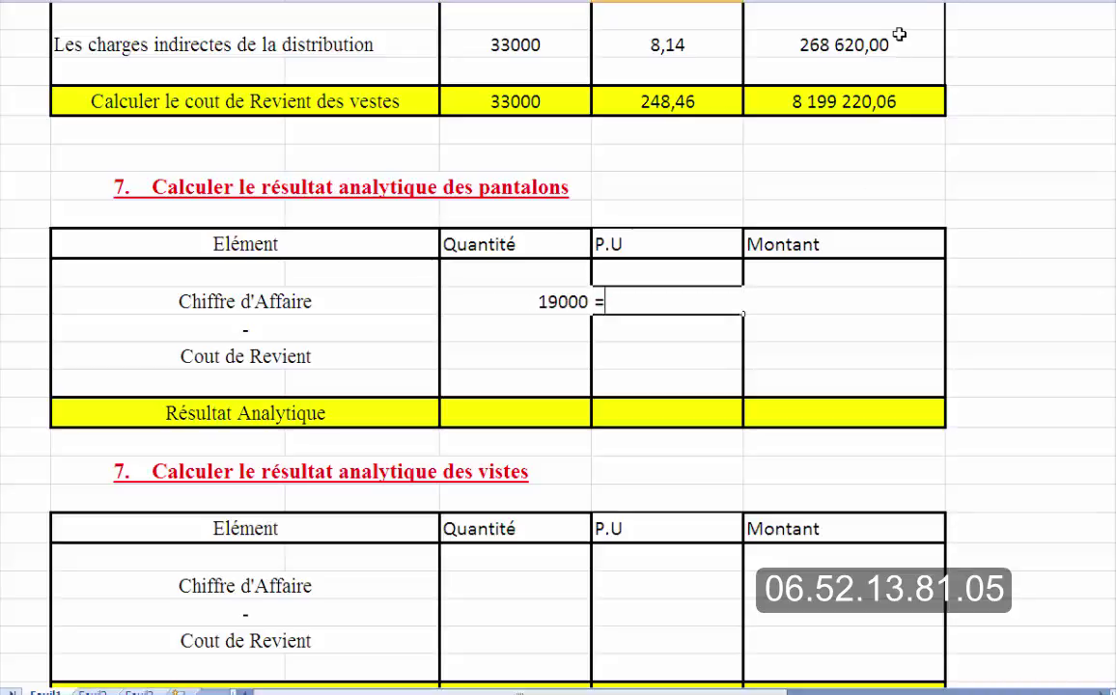
{"action": "scroll", "coordinate": [1108, 87], "scroll_direction": "up", "scroll_amount": 20}
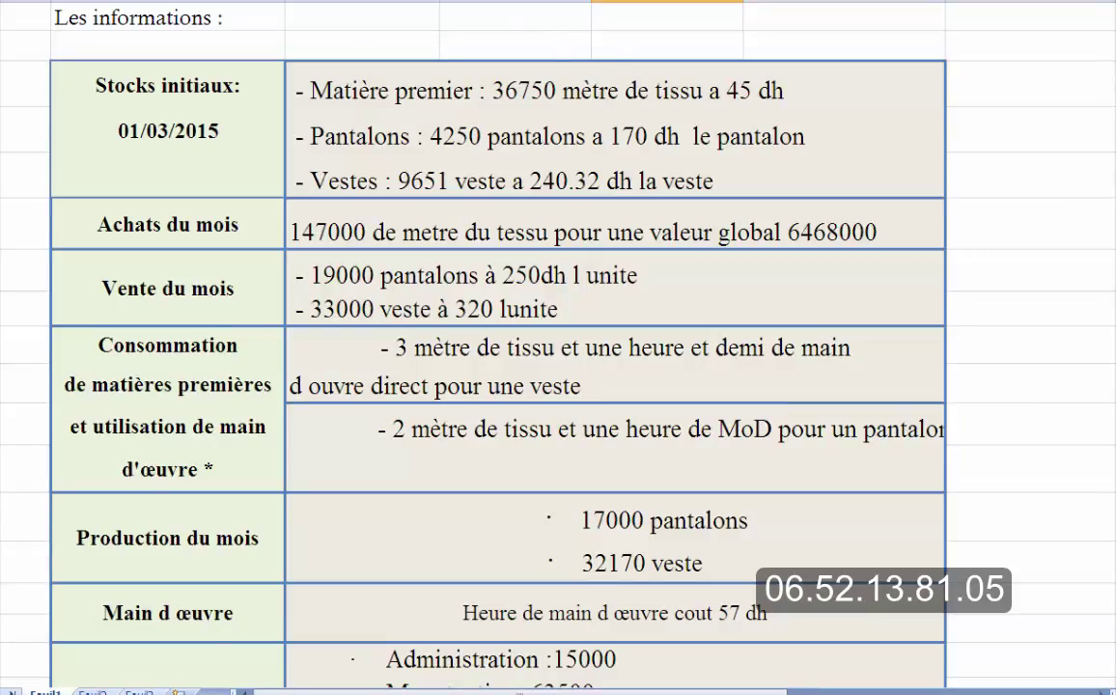
{"action": "type", "text": "250"}
{"action": "key", "text": "Return"}
Calculate the amount of the pantalons' Chiffre d'Affaire row by multiplying its quantity by its unit price.
{"action": "scroll", "coordinate": [633, 556], "scroll_direction": "down", "scroll_amount": 1}
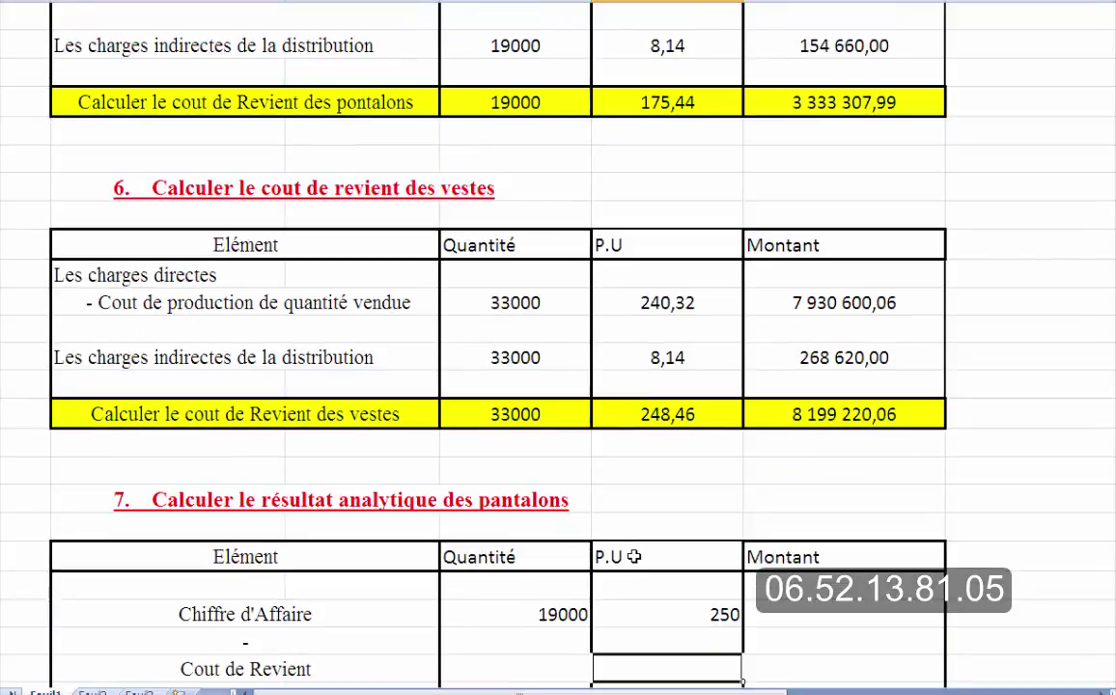
{"action": "scroll", "coordinate": [633, 556], "scroll_direction": "down", "scroll_amount": 1}
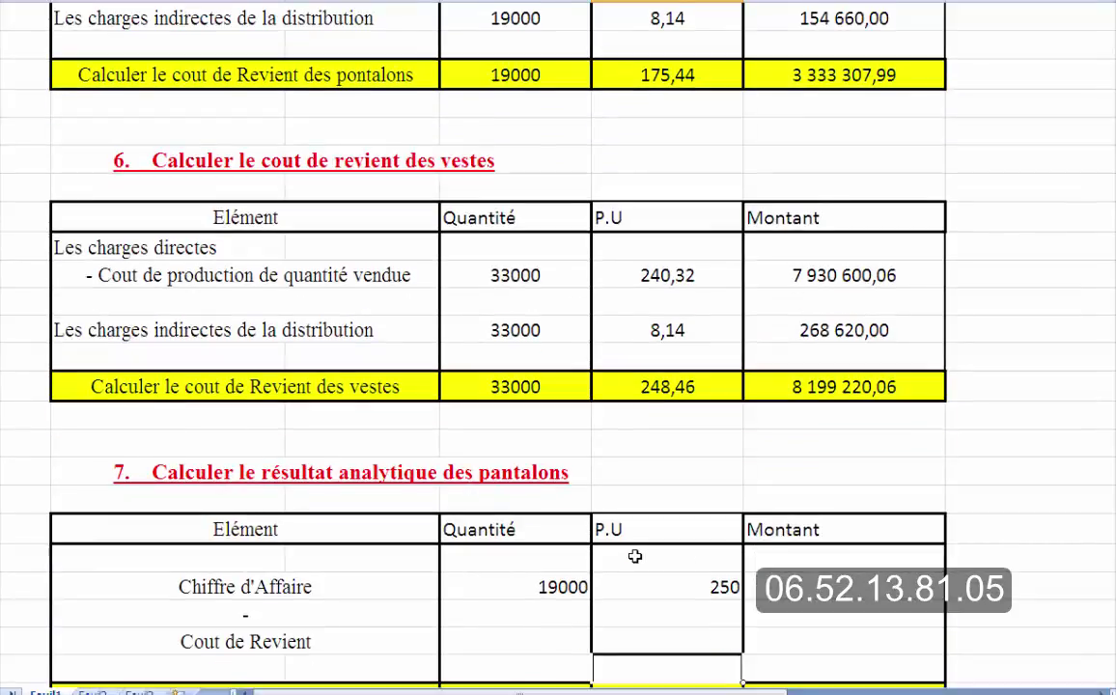
{"action": "left_click", "coordinate": [795, 590]}
{"action": "type", "text": "="}
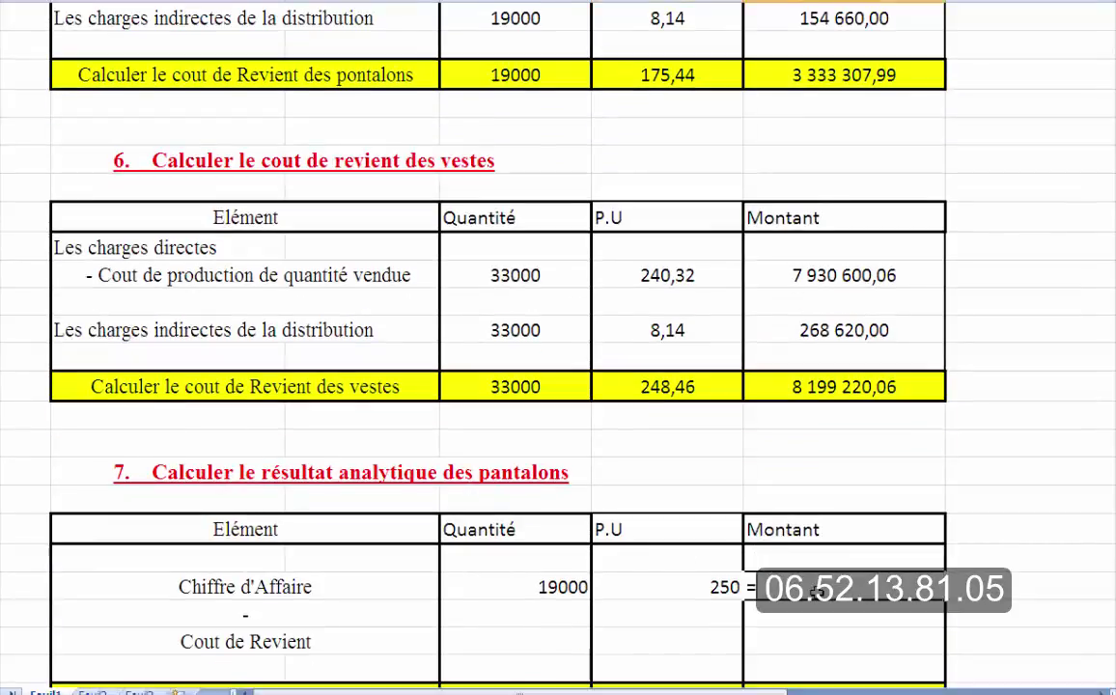
{"action": "left_click", "coordinate": [562, 569]}
{"action": "type", "text": "*"}
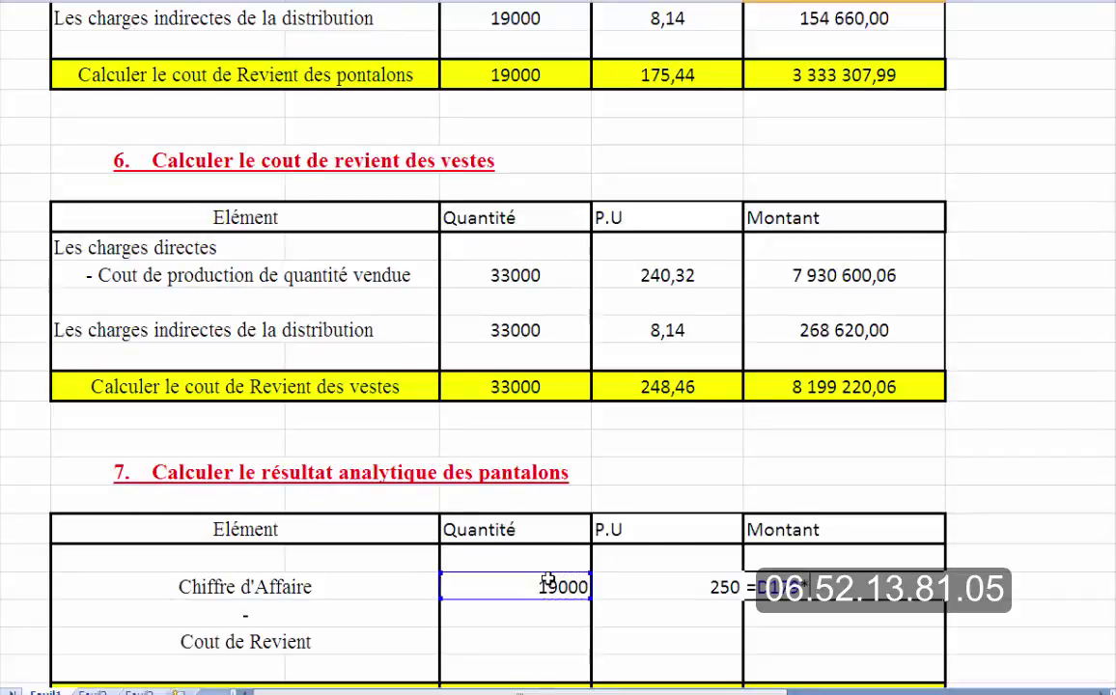
{"action": "left_click", "coordinate": [689, 577]}
{"action": "key", "text": "Return"}
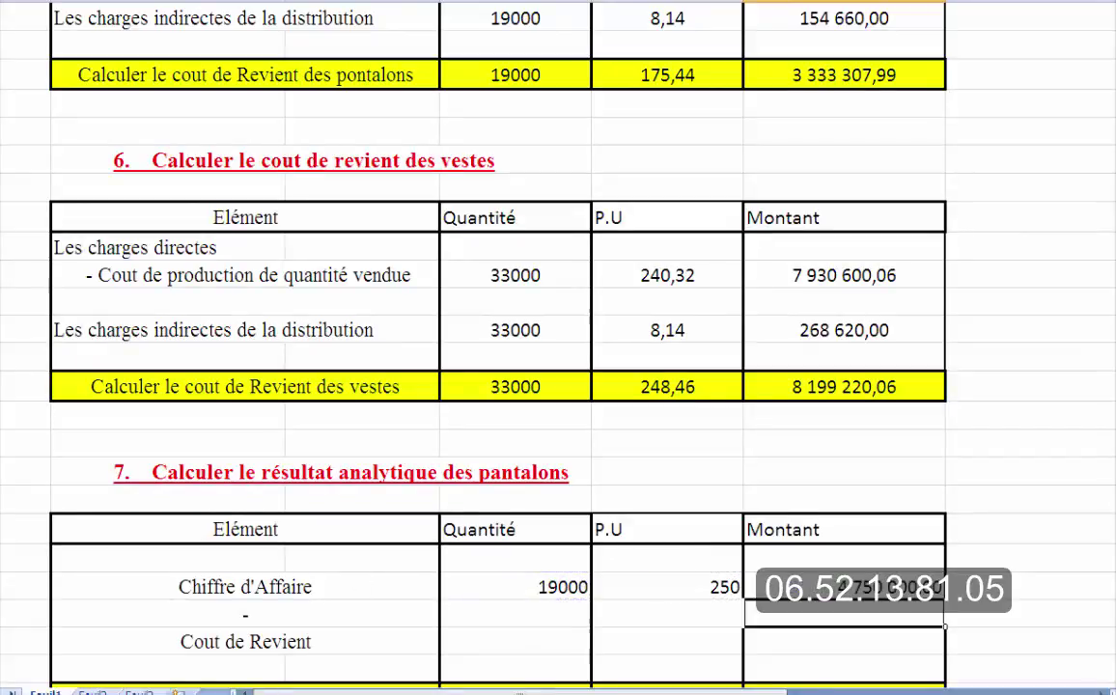
Fill the pantalons' Cout de Revient row with quantity 19000 and a unit price linked to E161, the pantalons' cost price.
{"action": "left_click", "coordinate": [505, 639]}
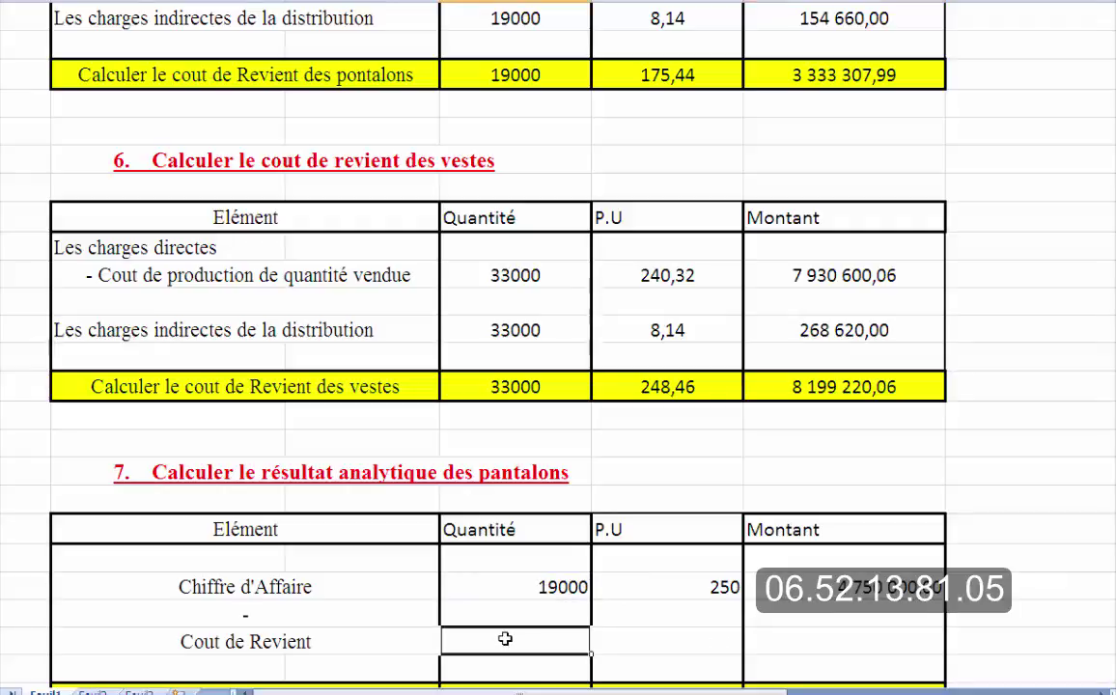
{"action": "type", "text": "19000"}
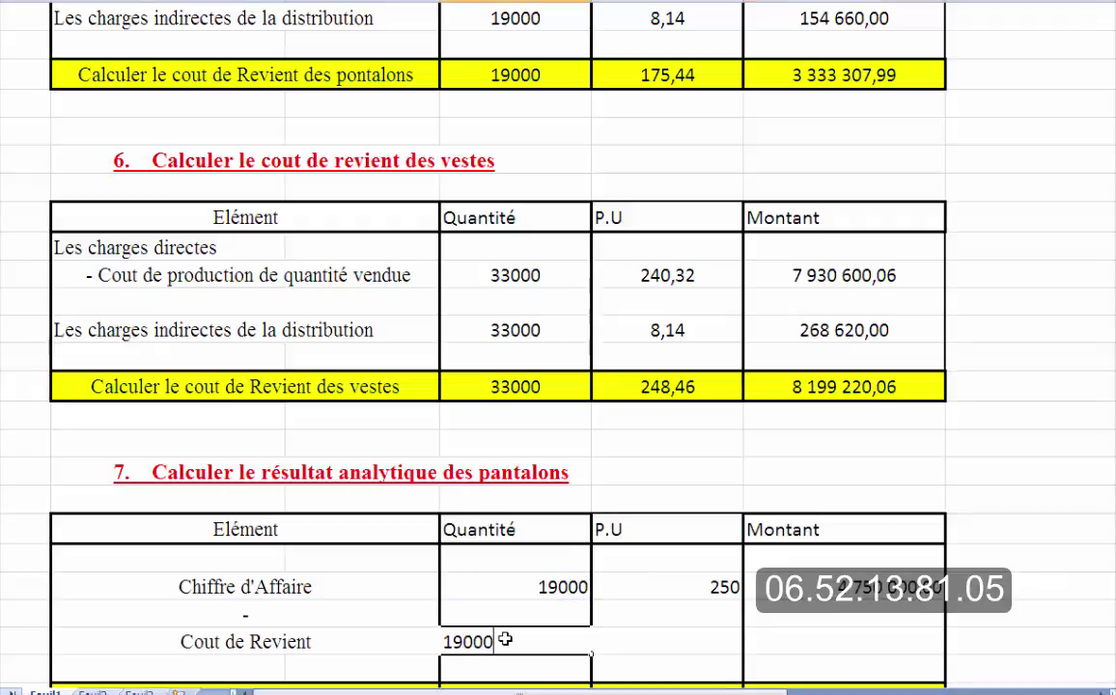
{"action": "key", "text": "Tab"}
{"action": "type", "text": "="}
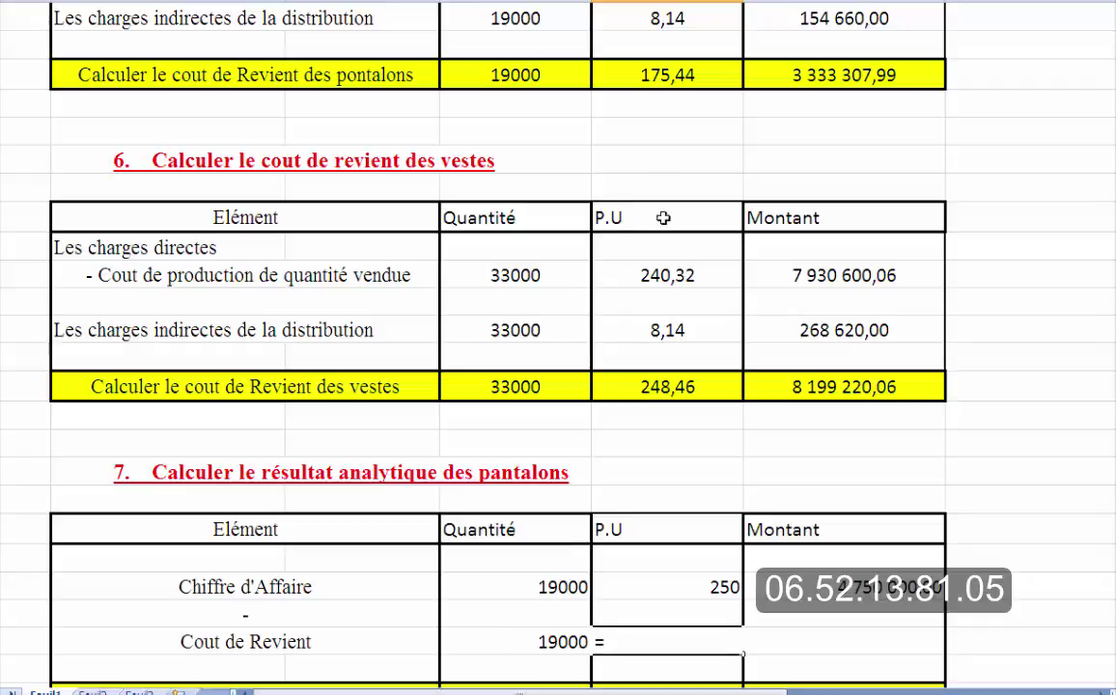
{"action": "left_click", "coordinate": [663, 77]}
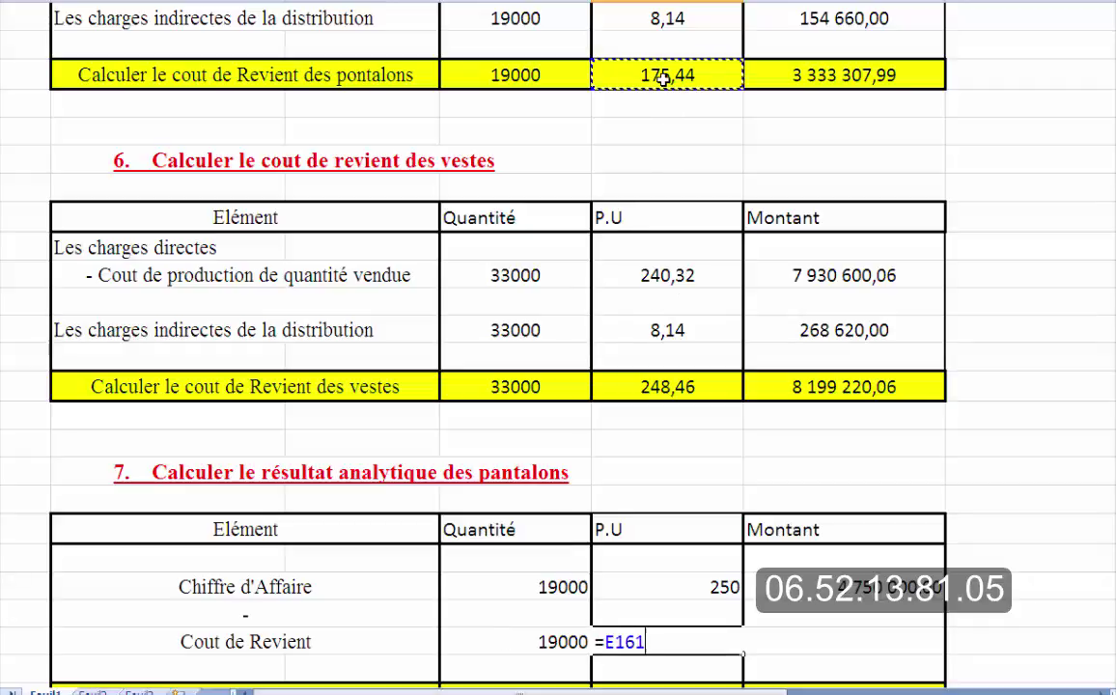
{"action": "key", "text": "Return"}
Calculate the amount of the pantalons' Cout de Revient row with the formula =D181*E181.
{"action": "left_click", "coordinate": [840, 642]}
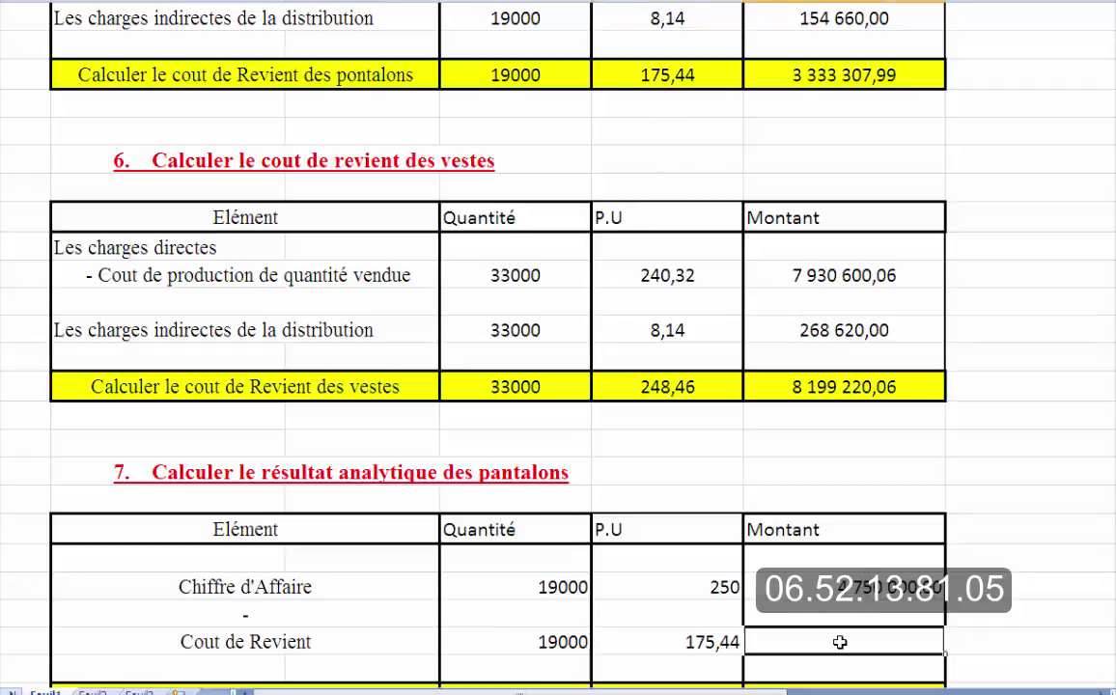
{"action": "type", "text": "="}
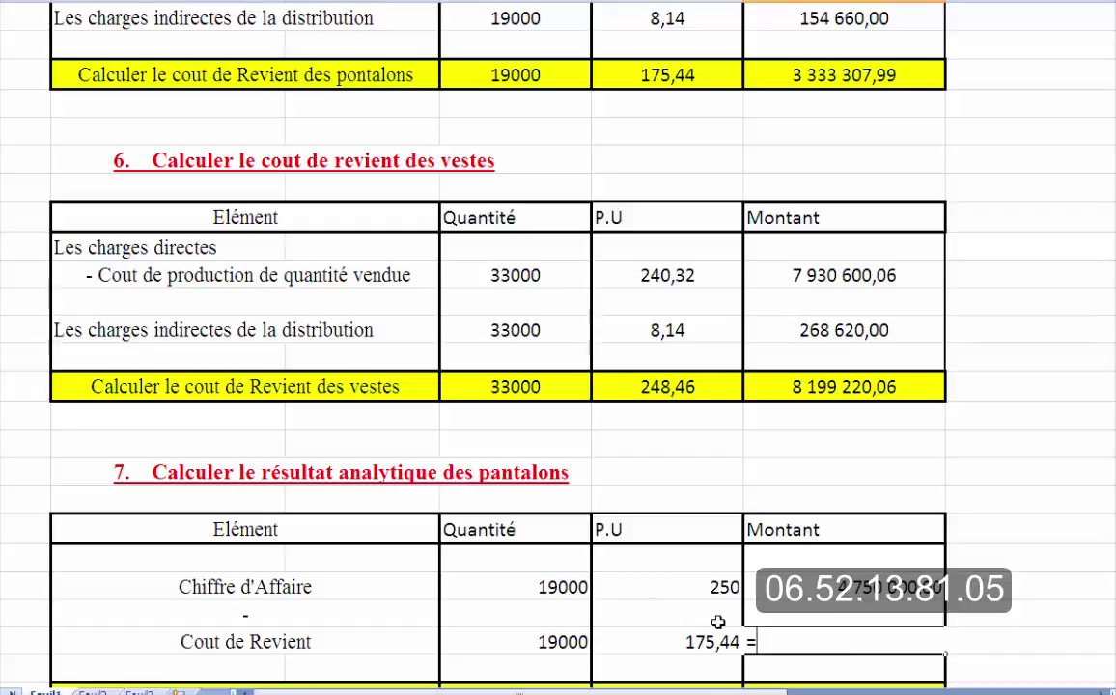
{"action": "left_click", "coordinate": [512, 644]}
{"action": "type", "text": "*"}
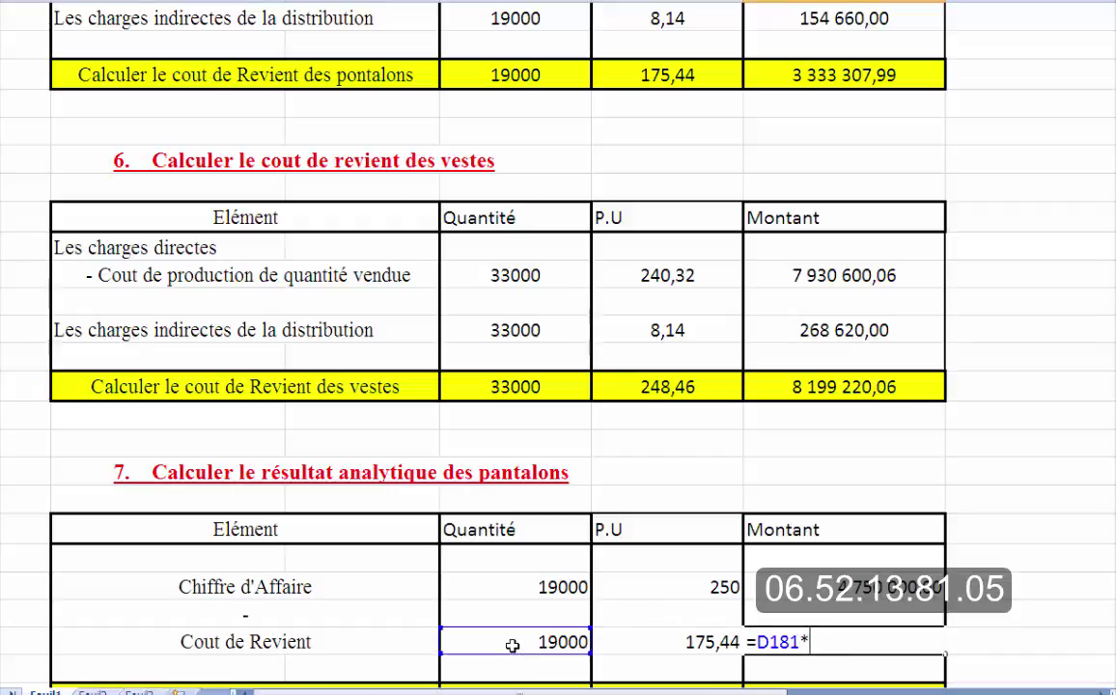
{"action": "left_click", "coordinate": [623, 649]}
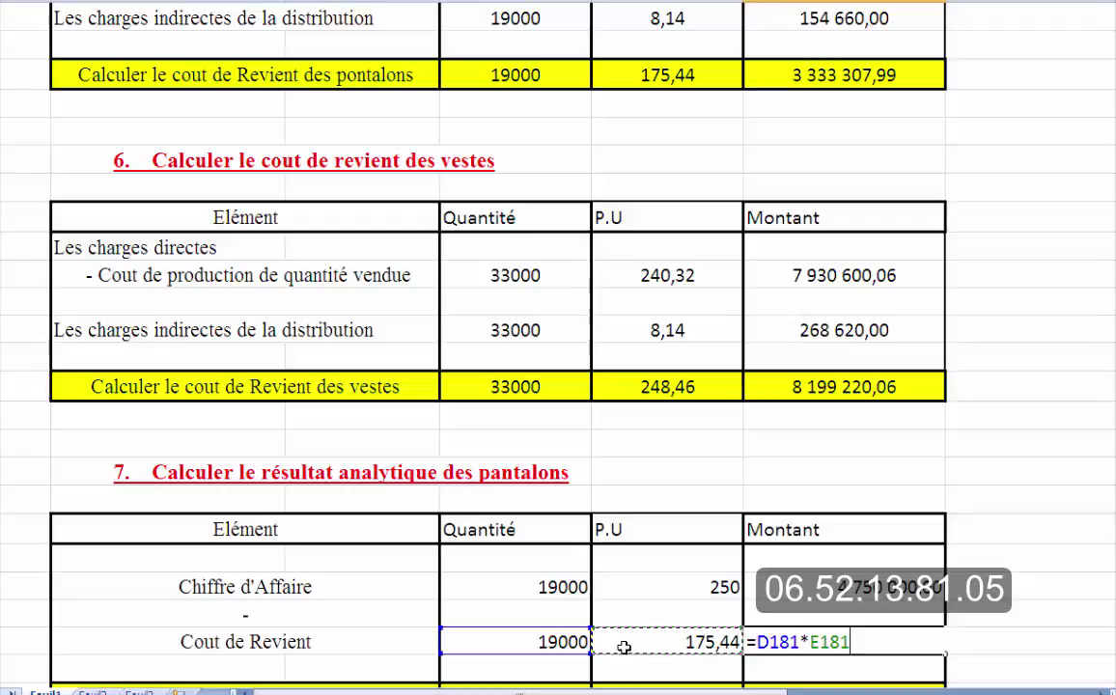
{"action": "key", "text": "Return"}
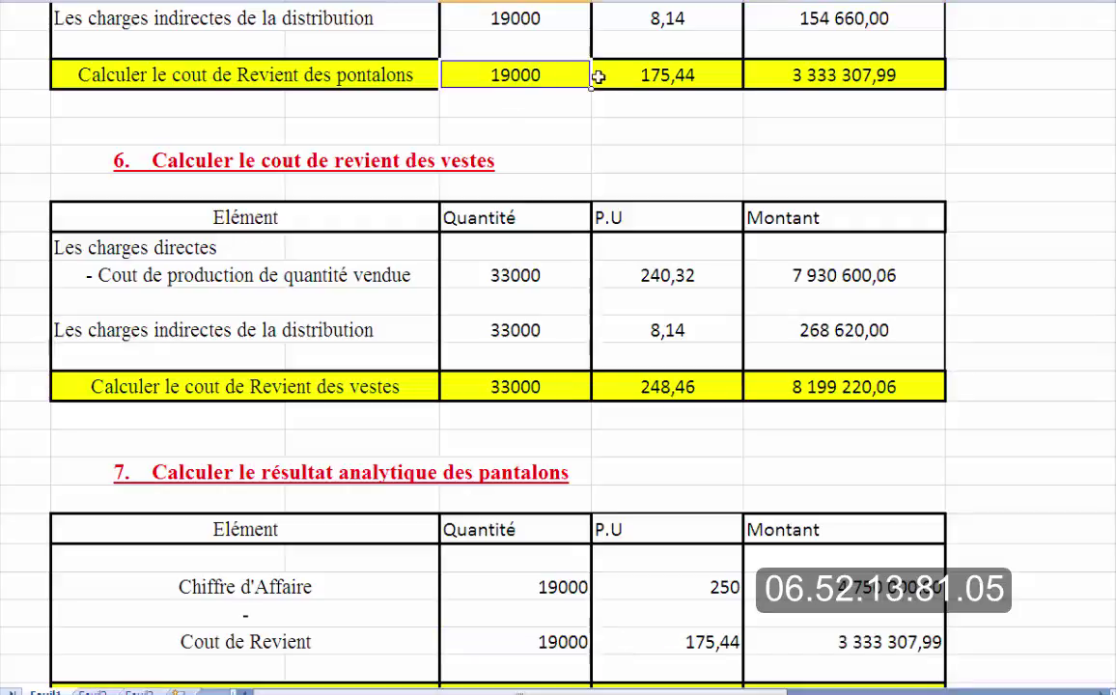
{"action": "left_click_drag", "start_coordinate": [595, 75], "coordinate": [817, 77]}
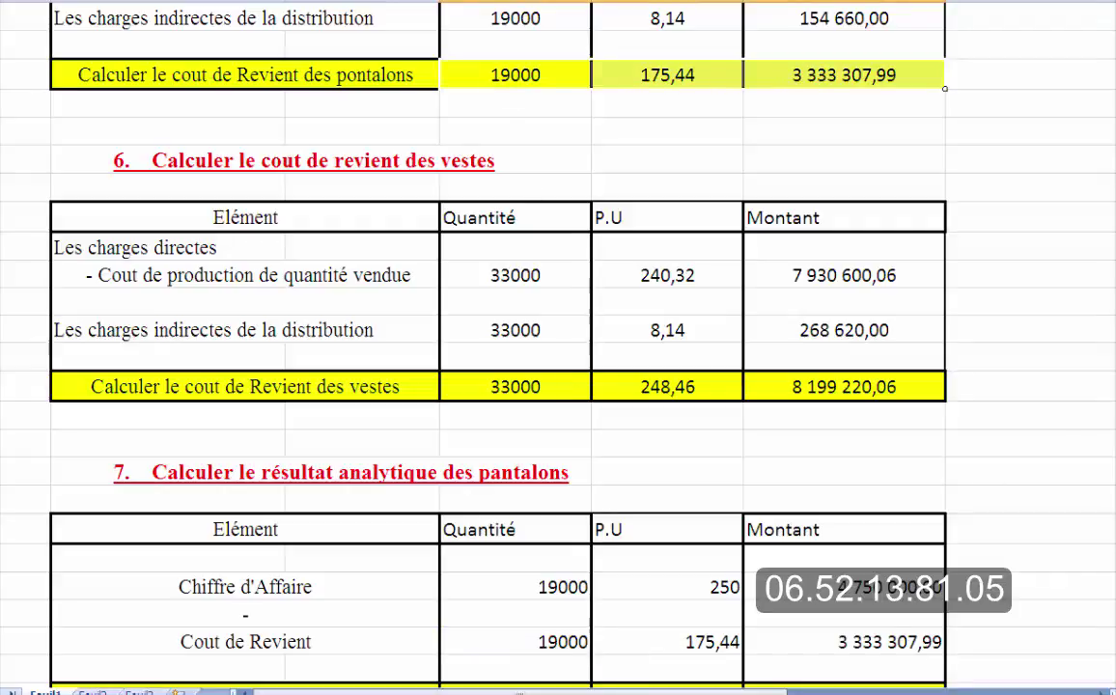
Enter 19000 as the quantity in the Résultat Analytique row of the pantalons' table.
{"action": "scroll", "coordinate": [1062, 406], "scroll_direction": "down", "scroll_amount": 3}
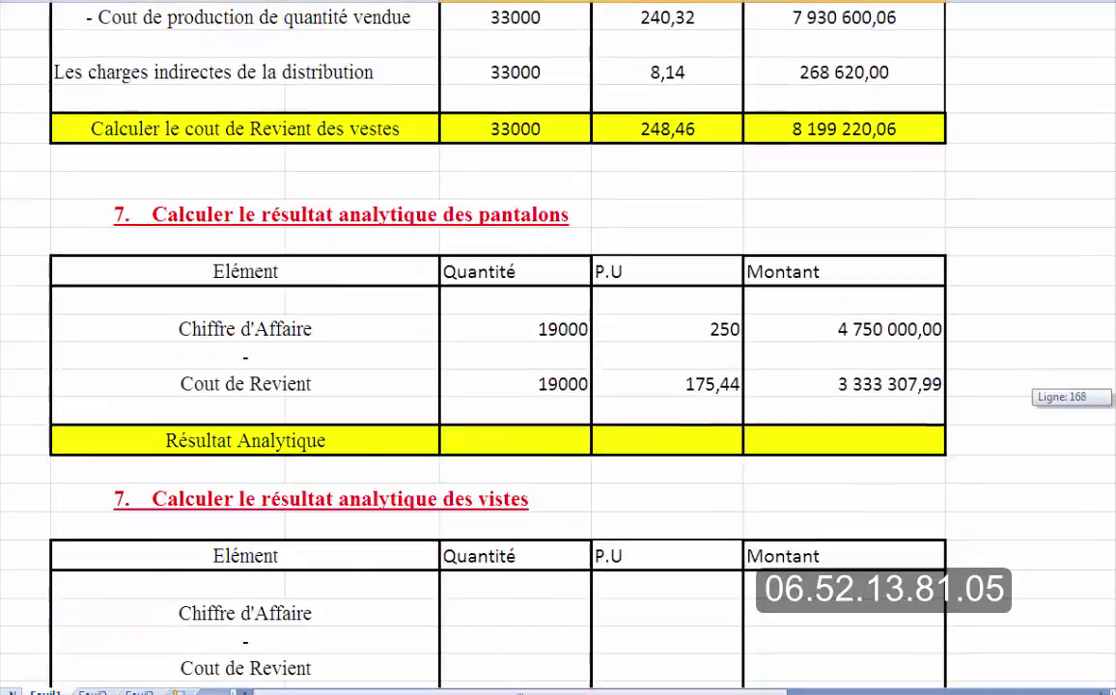
{"action": "left_click", "coordinate": [557, 446]}
{"action": "type", "text": "19000"}
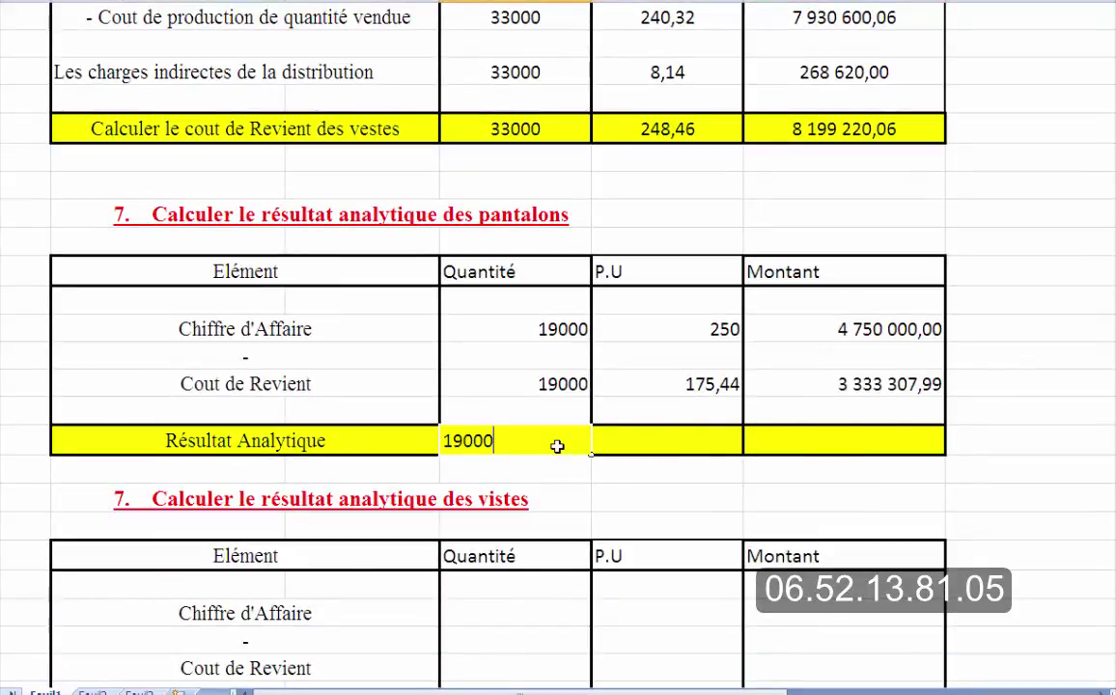
{"action": "key", "text": "Tab"}
{"action": "key", "text": "Tab"}
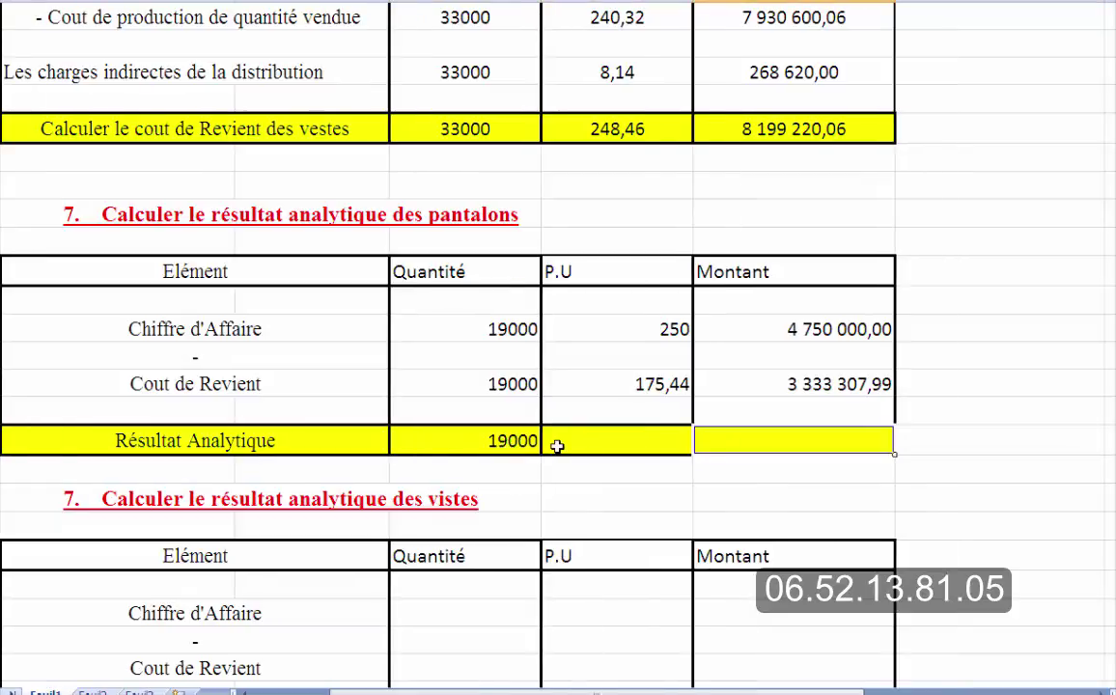
Calculate the amount of the pantalons' Résultat Analytique by subtracting the cost price from the turnover with =F179-F181.
{"action": "double_click", "coordinate": [822, 441]}
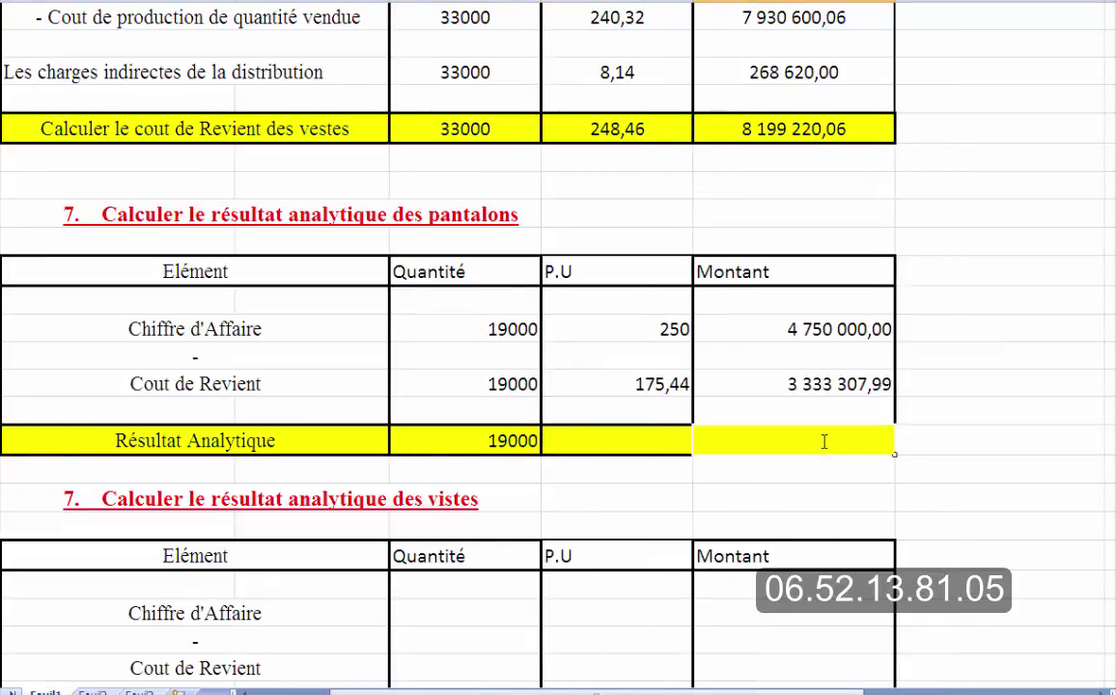
{"action": "type", "text": "="}
{"action": "left_click", "coordinate": [817, 330]}
{"action": "type", "text": "-"}
{"action": "left_click", "coordinate": [819, 384]}
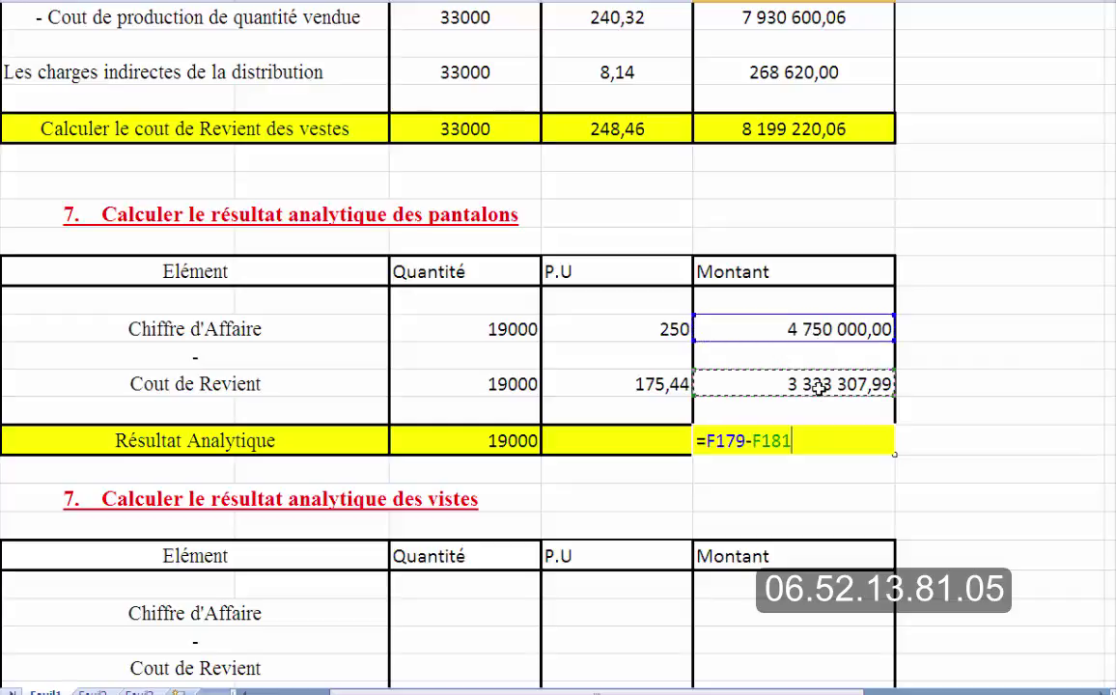
{"action": "key", "text": "Return"}
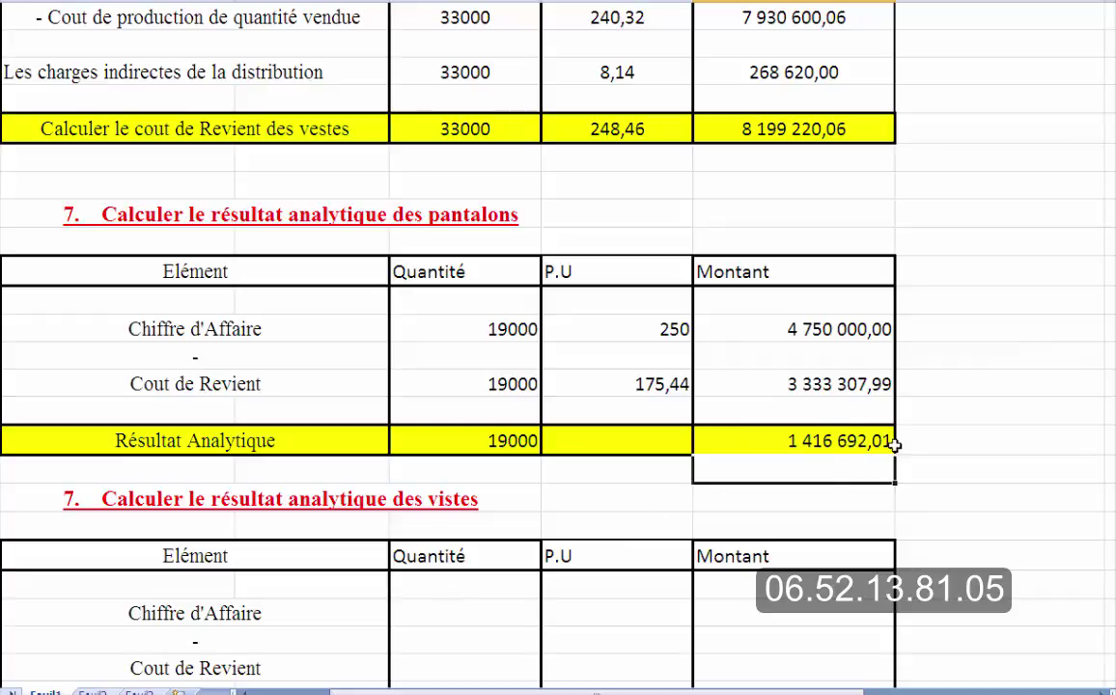
Calculate the unit price of the pantalons' Résultat Analytique by dividing F183 by the row's quantity, and display it with two decimals.
{"action": "left_click", "coordinate": [598, 451]}
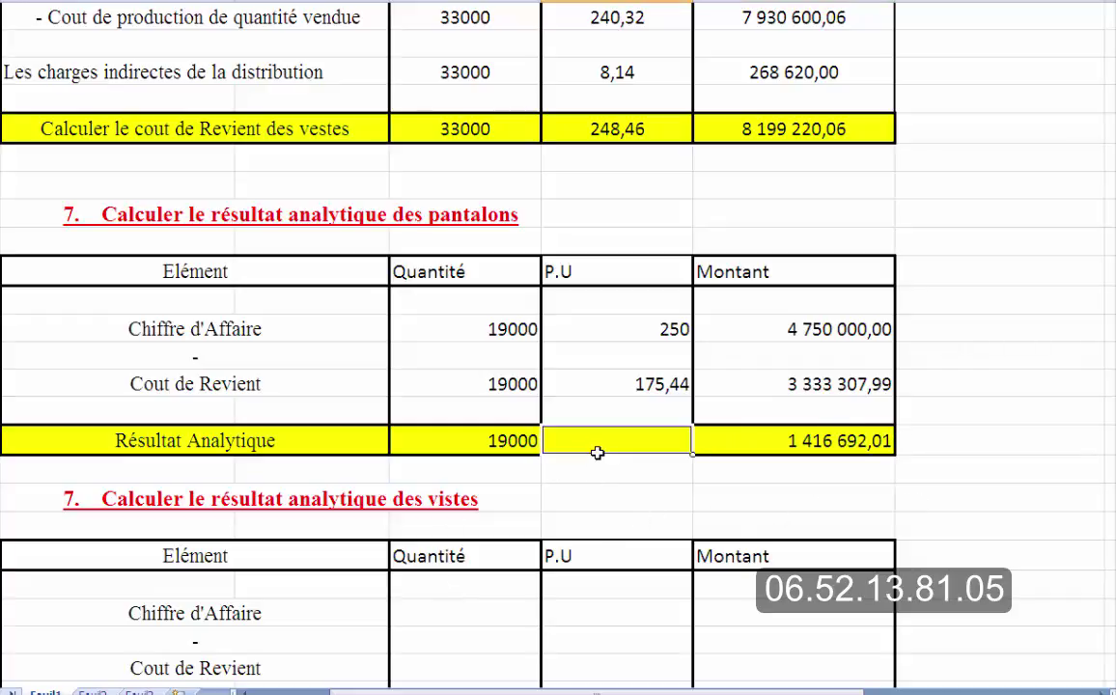
{"action": "type", "text": "="}
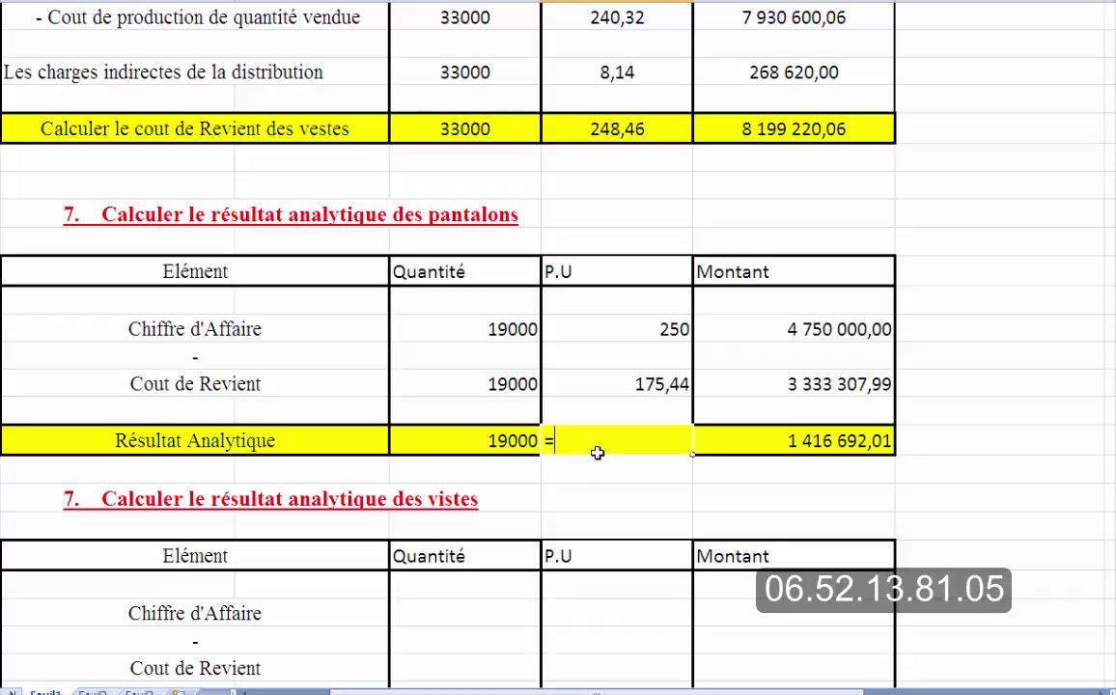
{"action": "left_click", "coordinate": [730, 445]}
{"action": "type", "text": "/"}
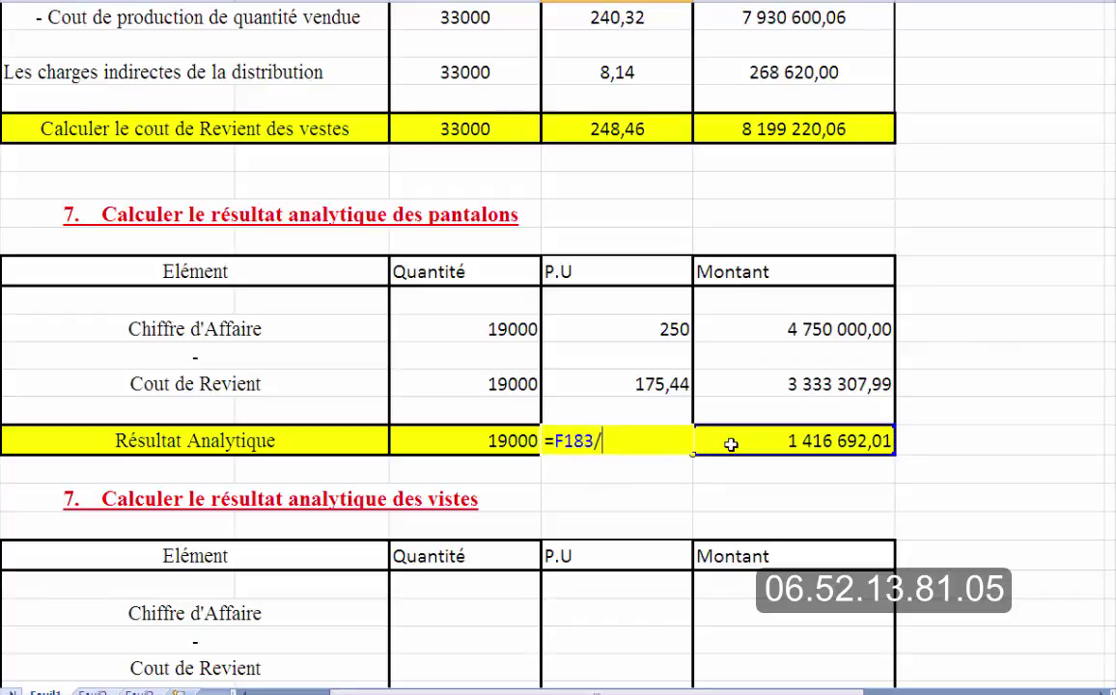
{"action": "left_click", "coordinate": [503, 444]}
{"action": "key", "text": "Return"}
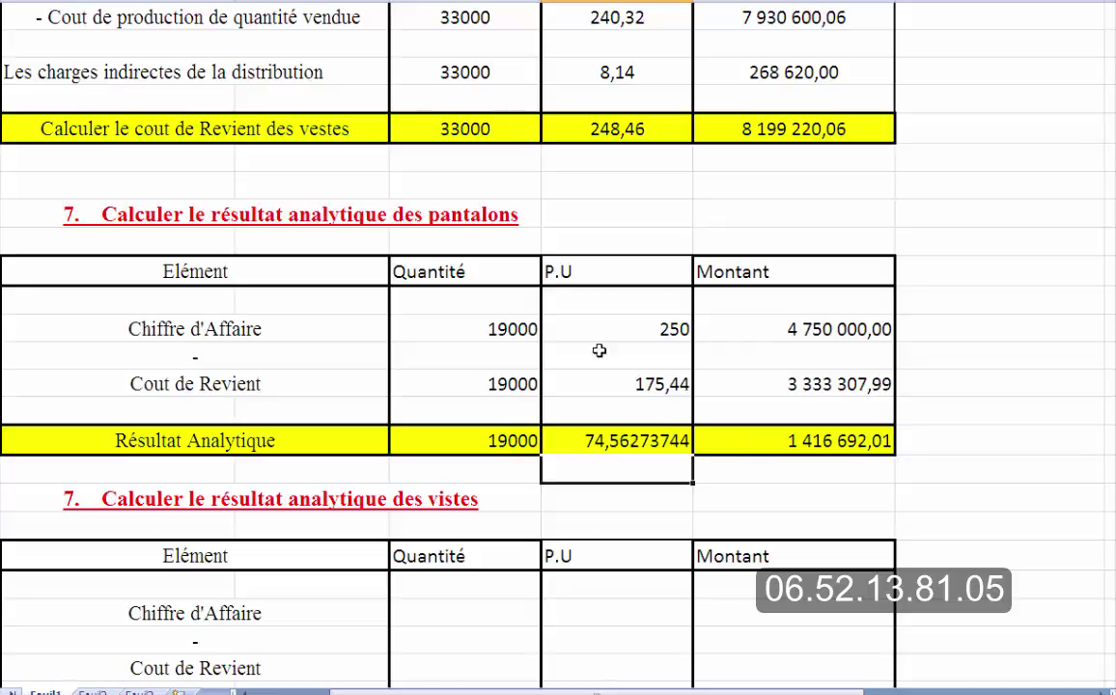
{"action": "key", "text": "Up"}
{"action": "key", "text": "ctrl+shift+exclam"}
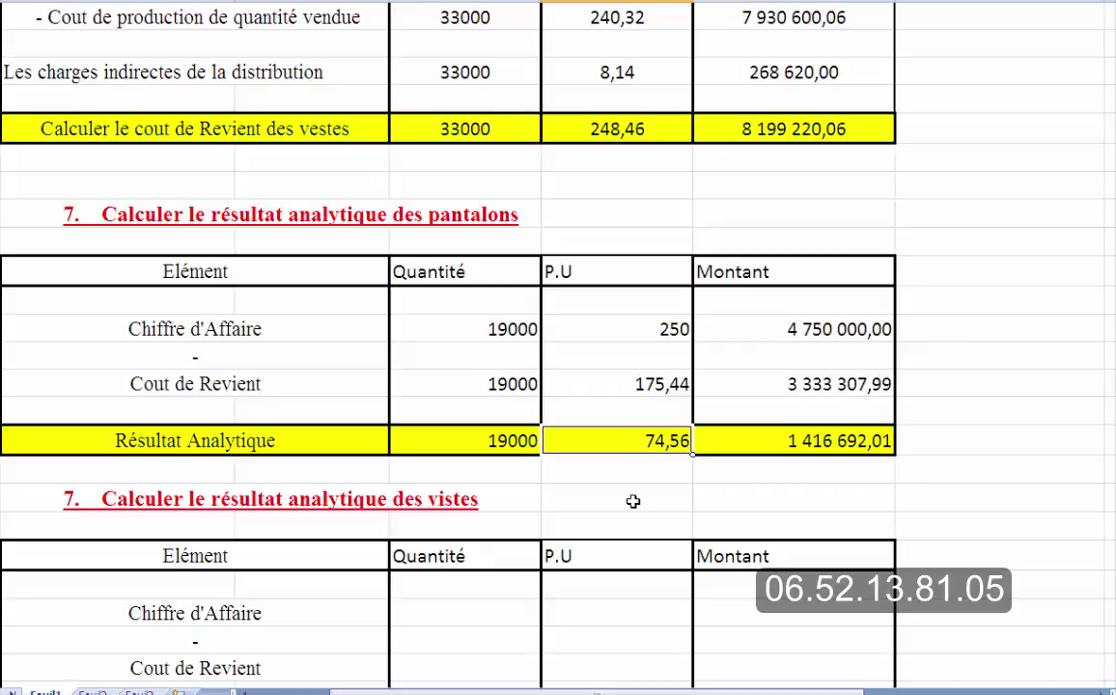
Enter quantity 33000 and unit price 320 in the Chiffre d'Affaire row of the vestes' analytical result table.
{"action": "scroll", "coordinate": [633, 501], "scroll_direction": "down", "scroll_amount": 3}
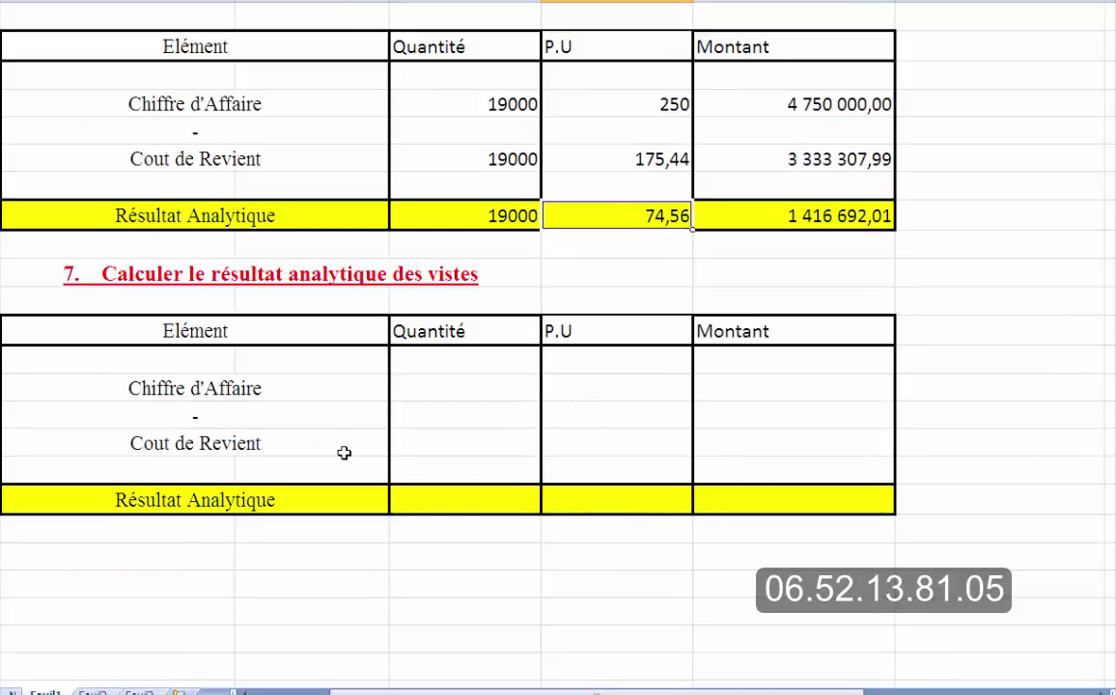
{"action": "left_click", "coordinate": [473, 401]}
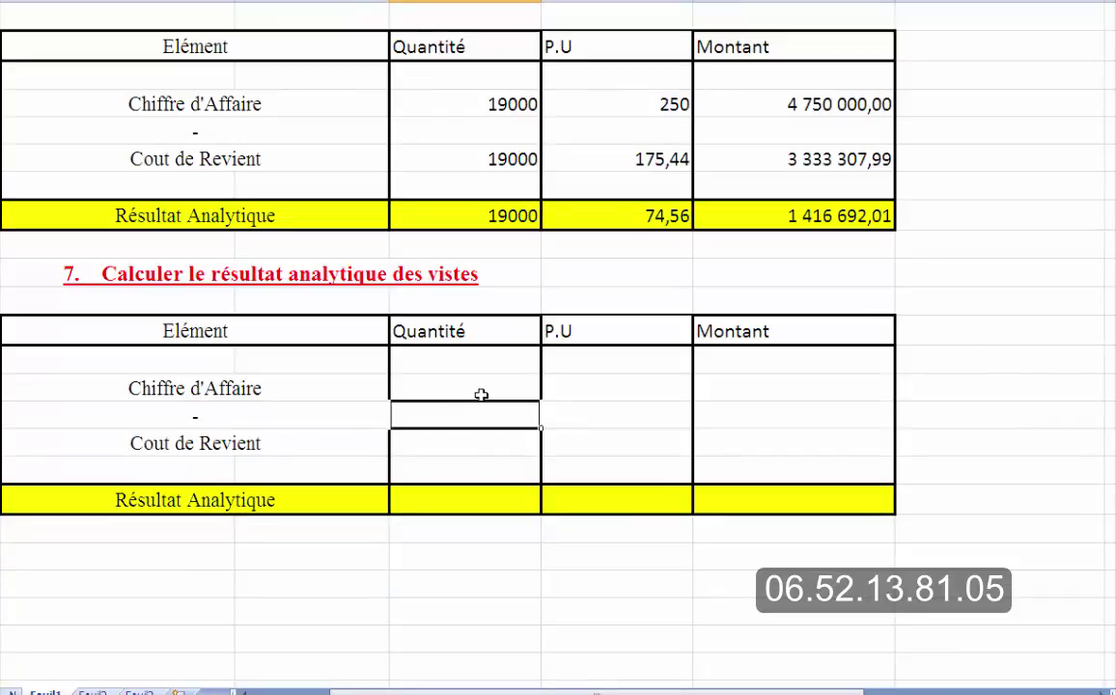
{"action": "left_click", "coordinate": [480, 395]}
{"action": "type", "text": "33000"}
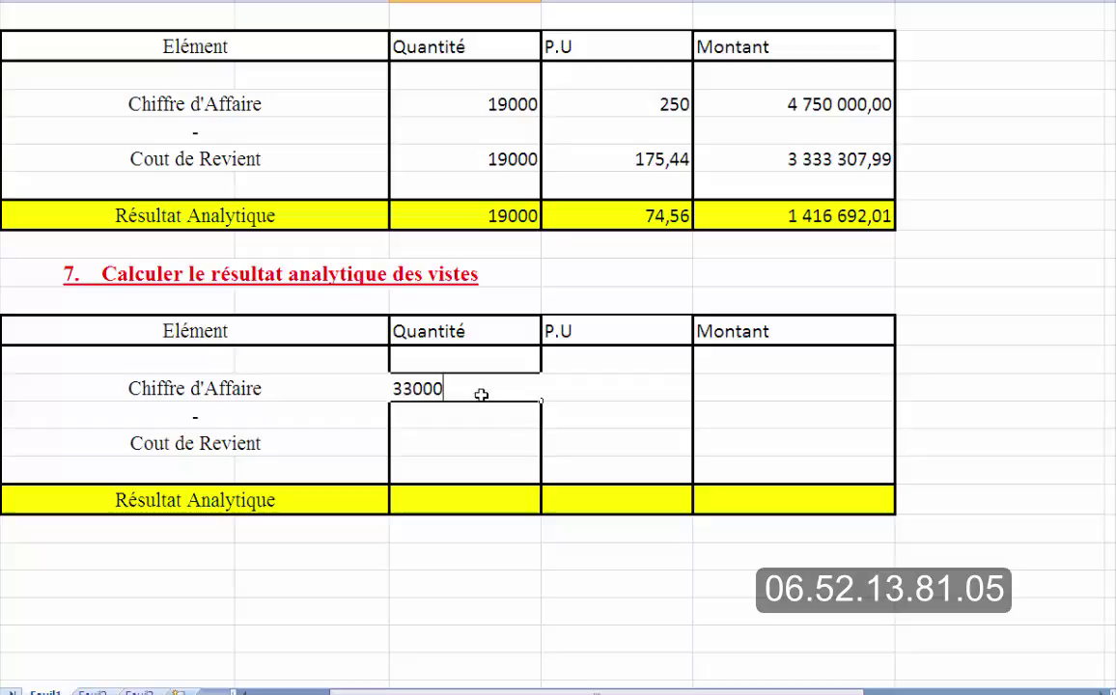
{"action": "key", "text": "Tab"}
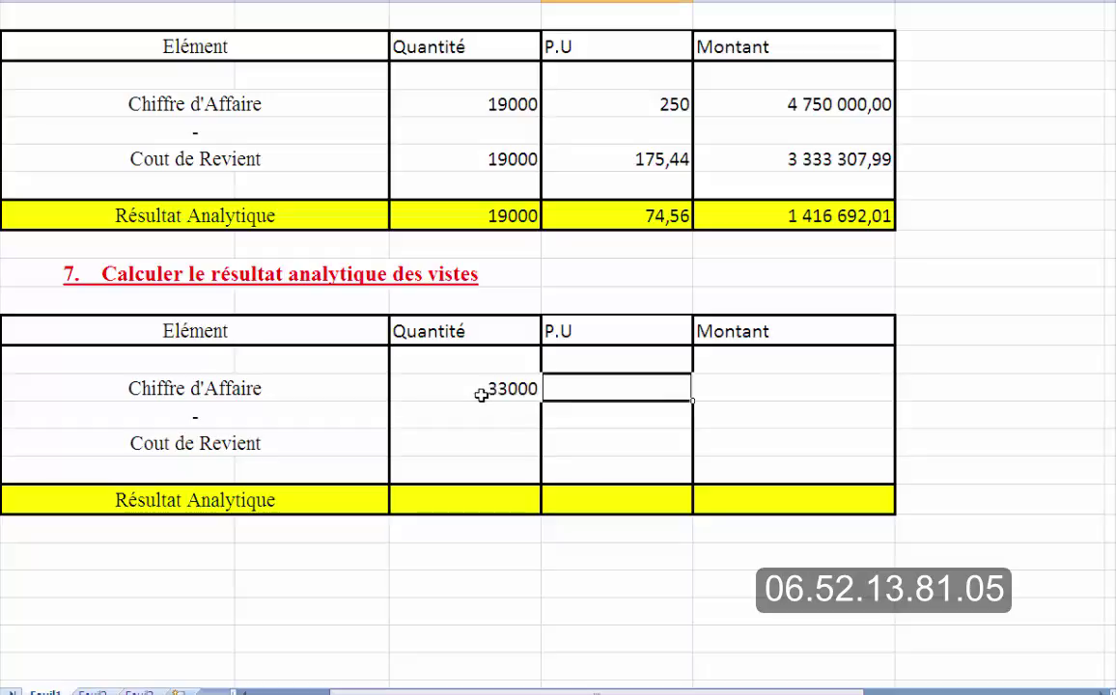
{"action": "type", "text": "="}
{"action": "left_click_drag", "start_coordinate": [1110, 415], "coordinate": [1080, 94]}
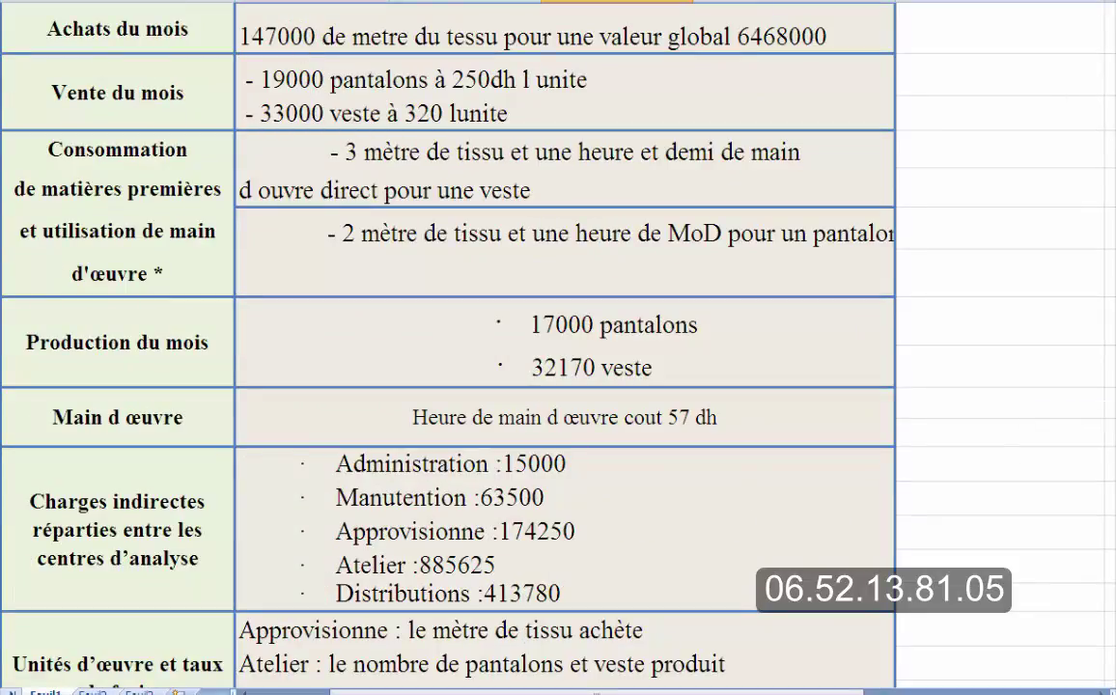
{"action": "type", "text": "320"}
{"action": "key", "text": "Return"}
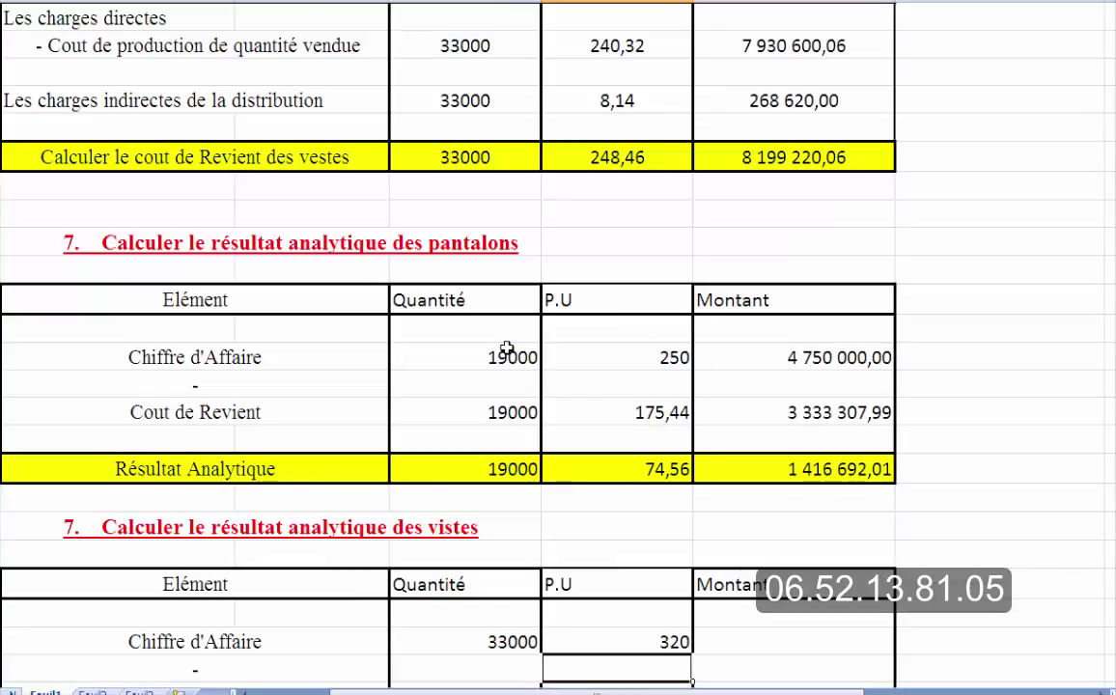
Calculate the amount of the vestes' Chiffre d'Affaire by multiplying quantity by unit price with =D189*E189.
{"action": "left_click", "coordinate": [751, 657]}
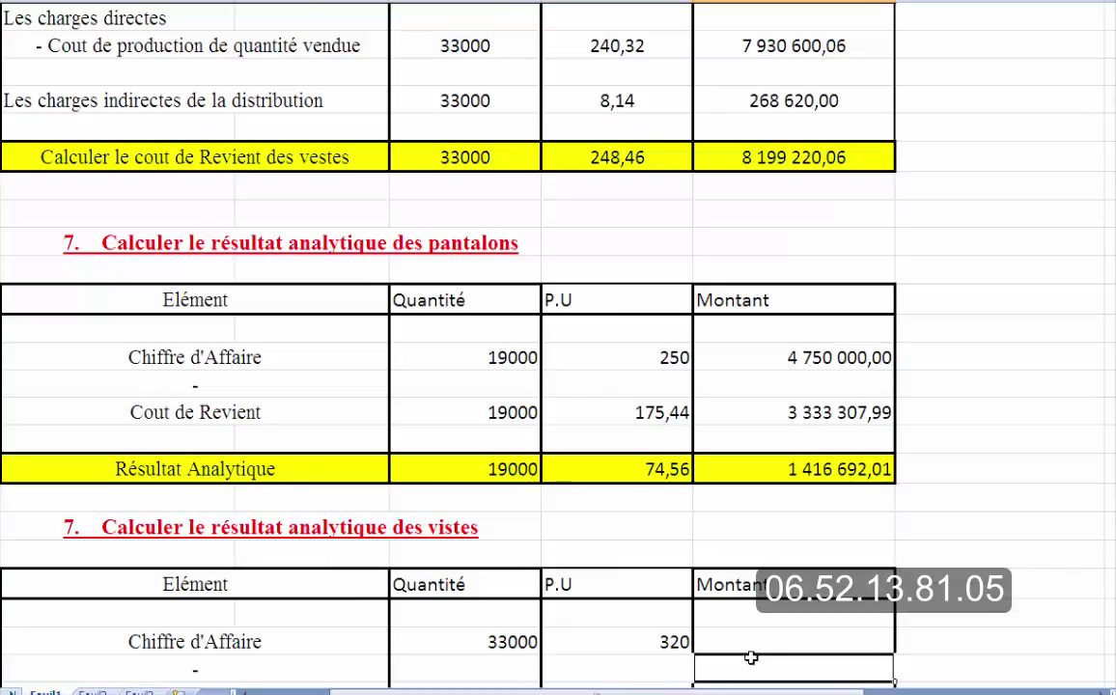
{"action": "left_click", "coordinate": [763, 643]}
{"action": "type", "text": "="}
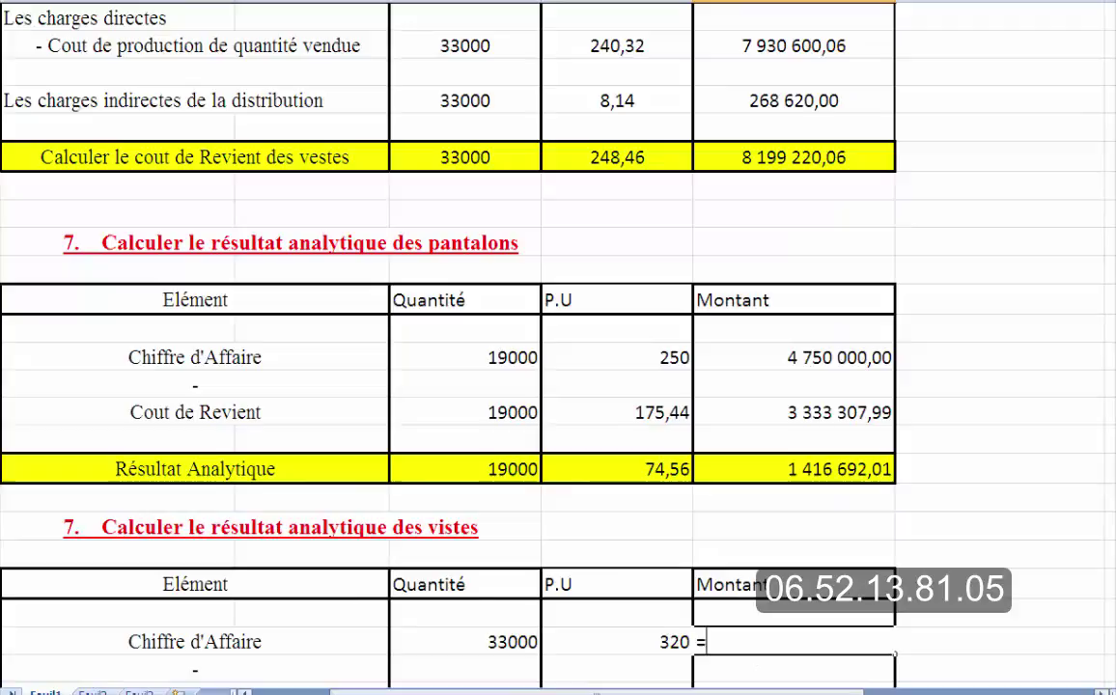
{"action": "left_click", "coordinate": [517, 643]}
{"action": "type", "text": "*"}
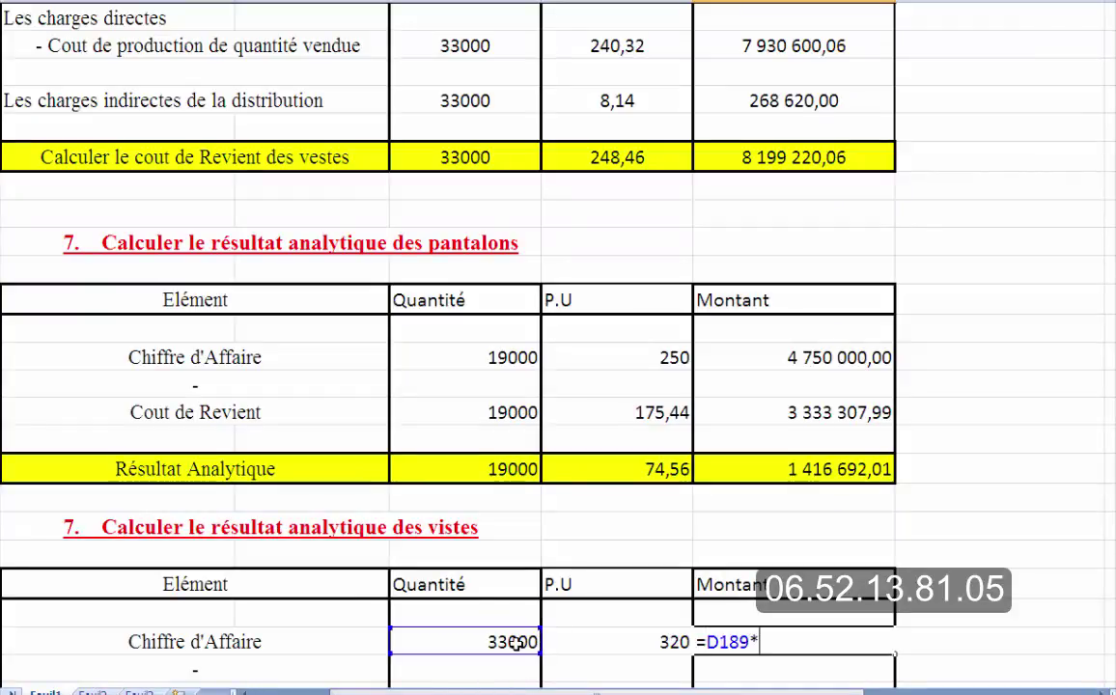
{"action": "left_click", "coordinate": [580, 641]}
{"action": "key", "text": "Return"}
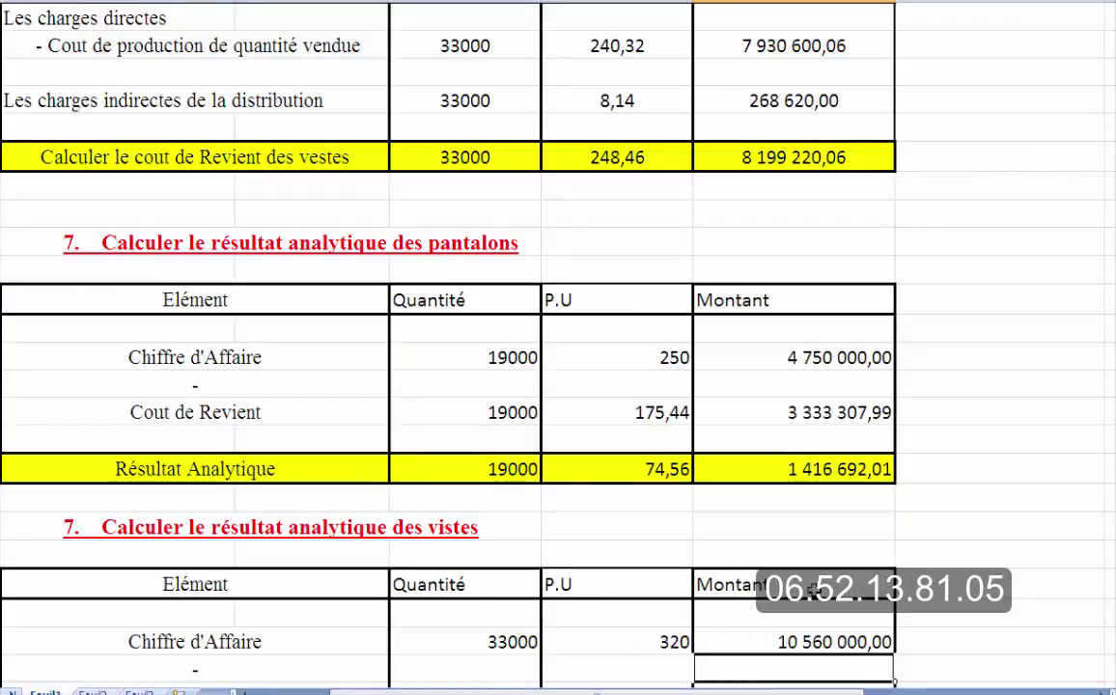
Fill the vestes' Cout de Revient row with quantity 33000 and a unit price linked to the section 6 cost price with =E172.
{"action": "left_click_drag", "start_coordinate": [1111, 396], "coordinate": [1110, 403]}
{"action": "left_click", "coordinate": [531, 390]}
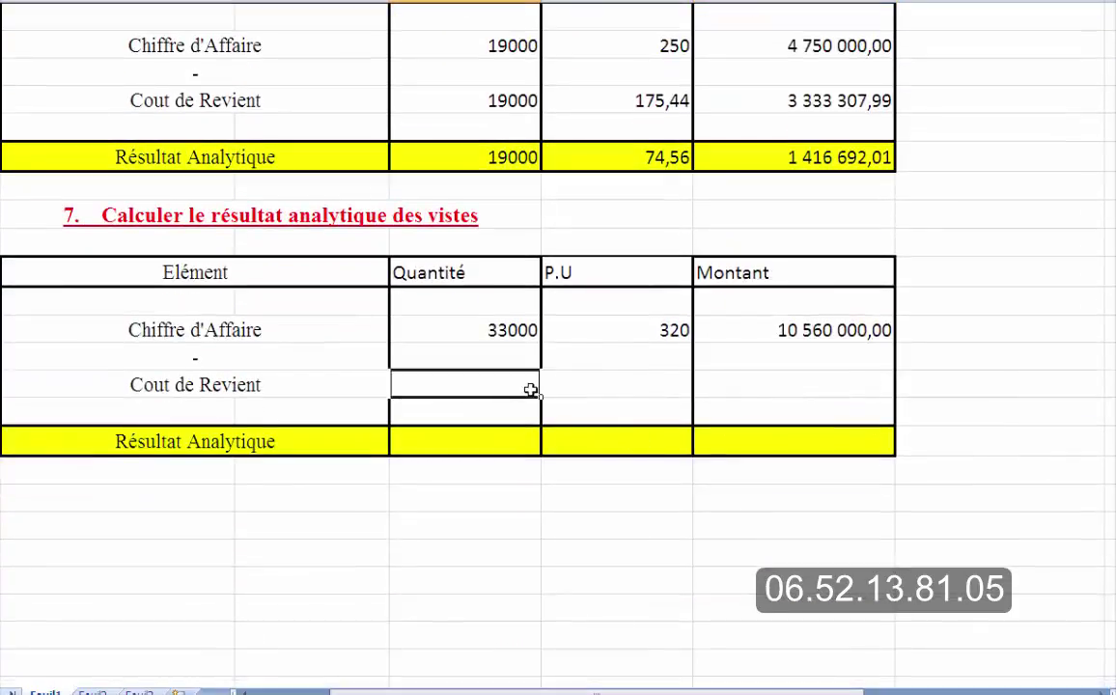
{"action": "type", "text": "33000"}
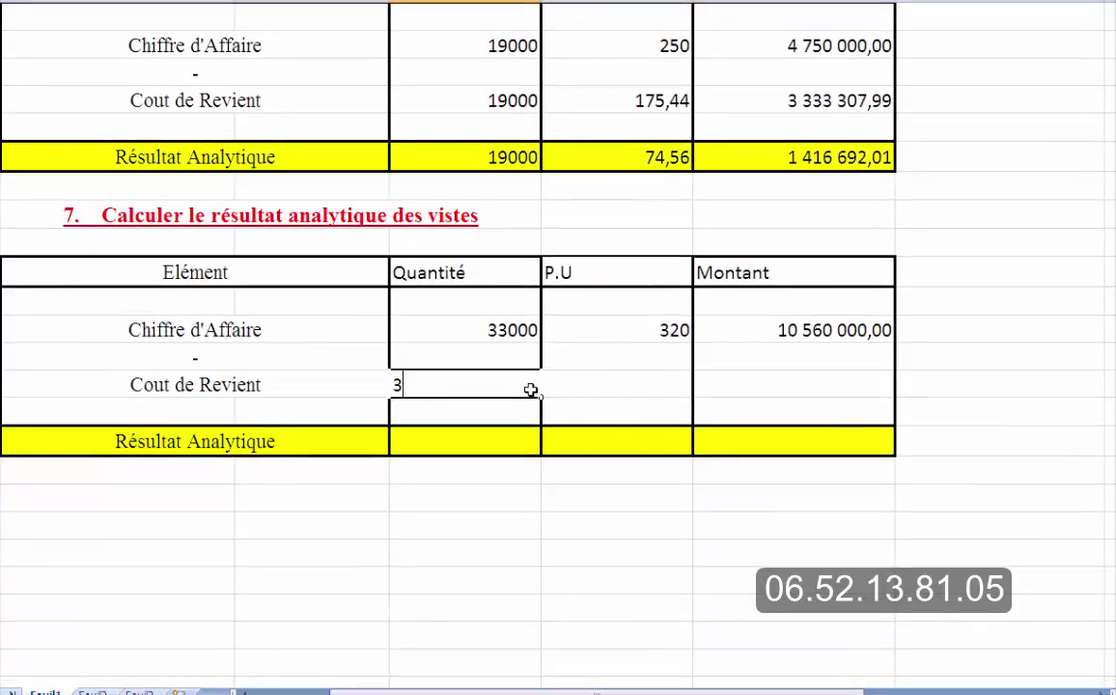
{"action": "left_click", "coordinate": [641, 386]}
{"action": "type", "text": "="}
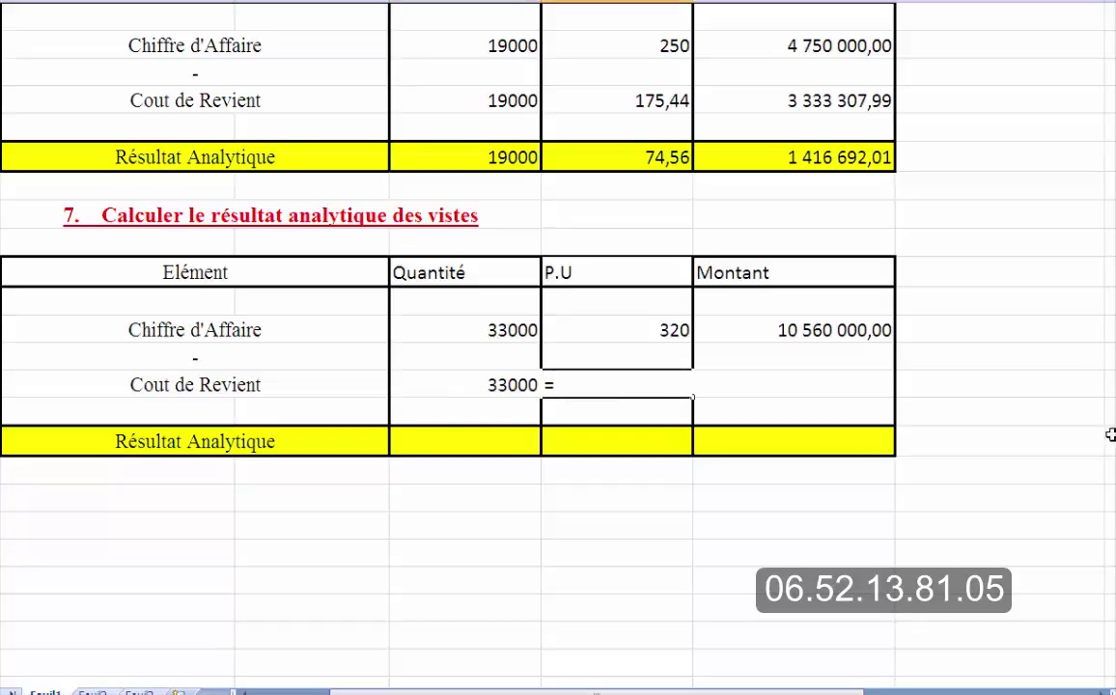
{"action": "scroll", "coordinate": [558, 348], "scroll_direction": "up", "scroll_amount": 3}
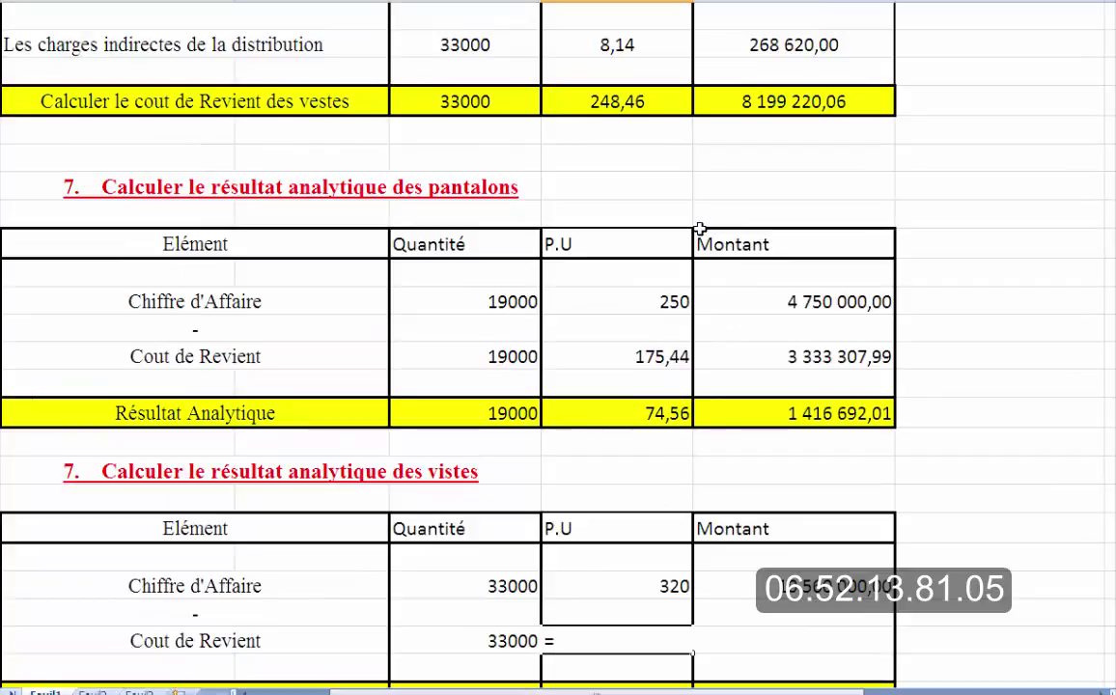
{"action": "left_click", "coordinate": [571, 101]}
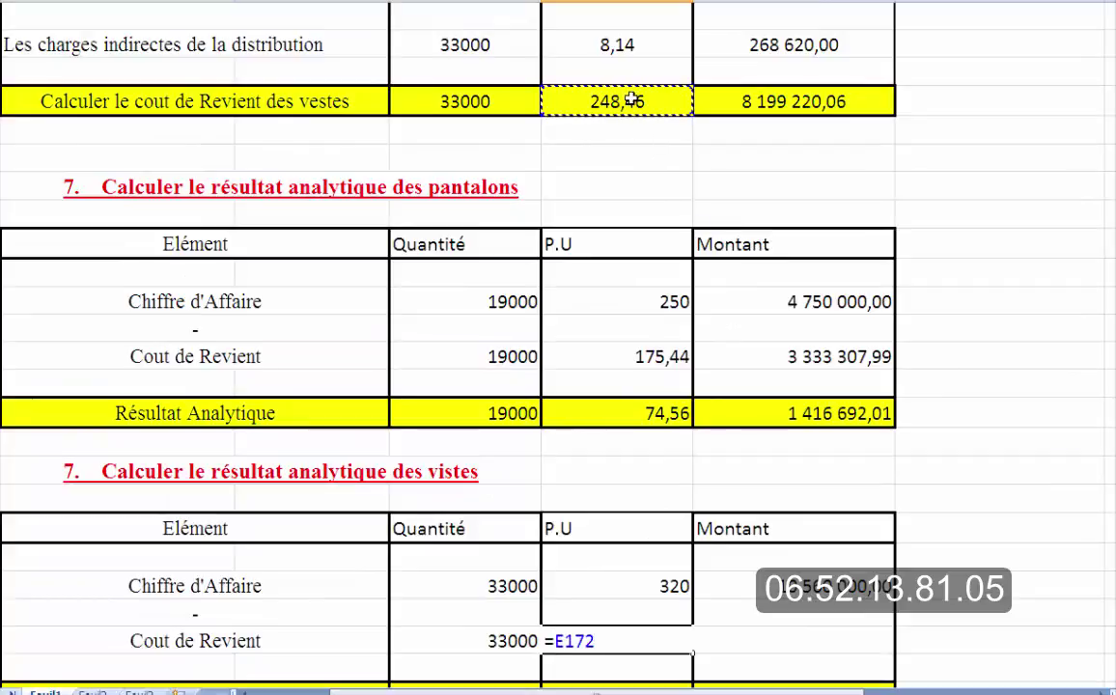
{"action": "key", "text": "Return"}
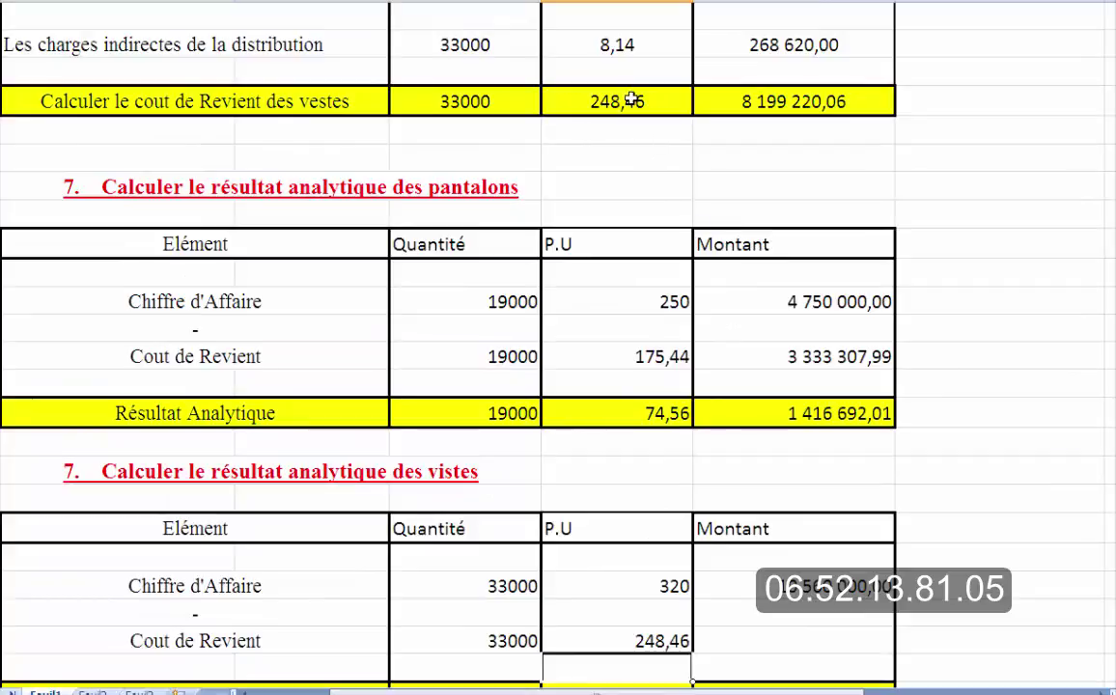
Calculate the amount of the vestes' Cout de Revient with =D191*E191.
{"action": "left_click", "coordinate": [762, 646]}
{"action": "type", "text": "="}
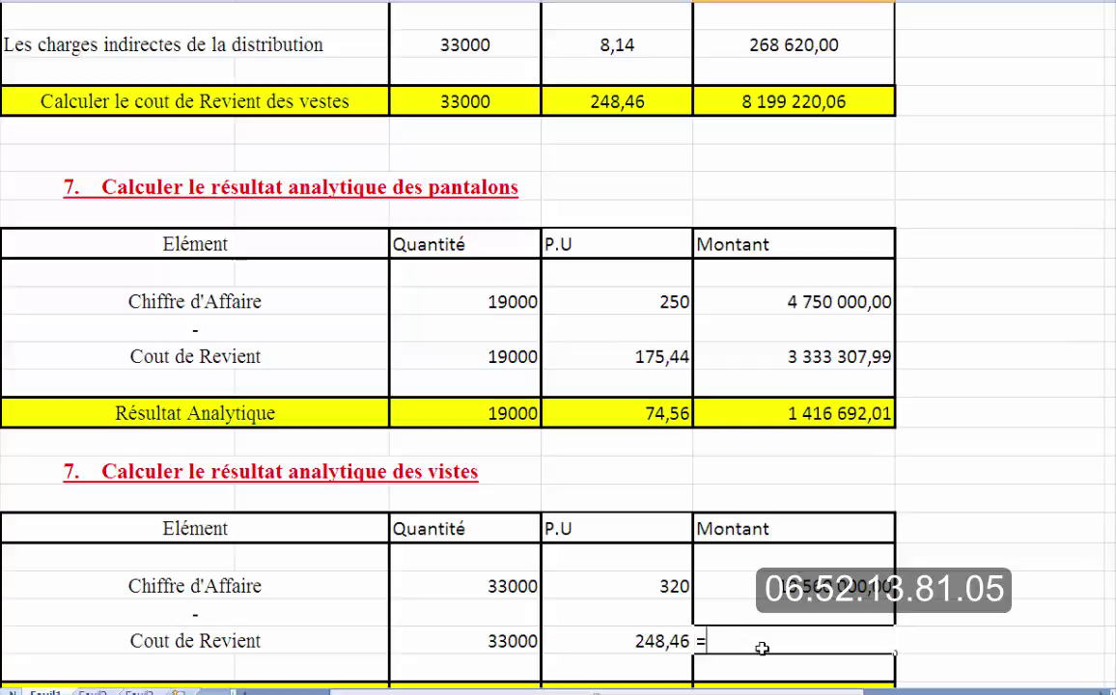
{"action": "left_click", "coordinate": [512, 642]}
{"action": "type", "text": "*"}
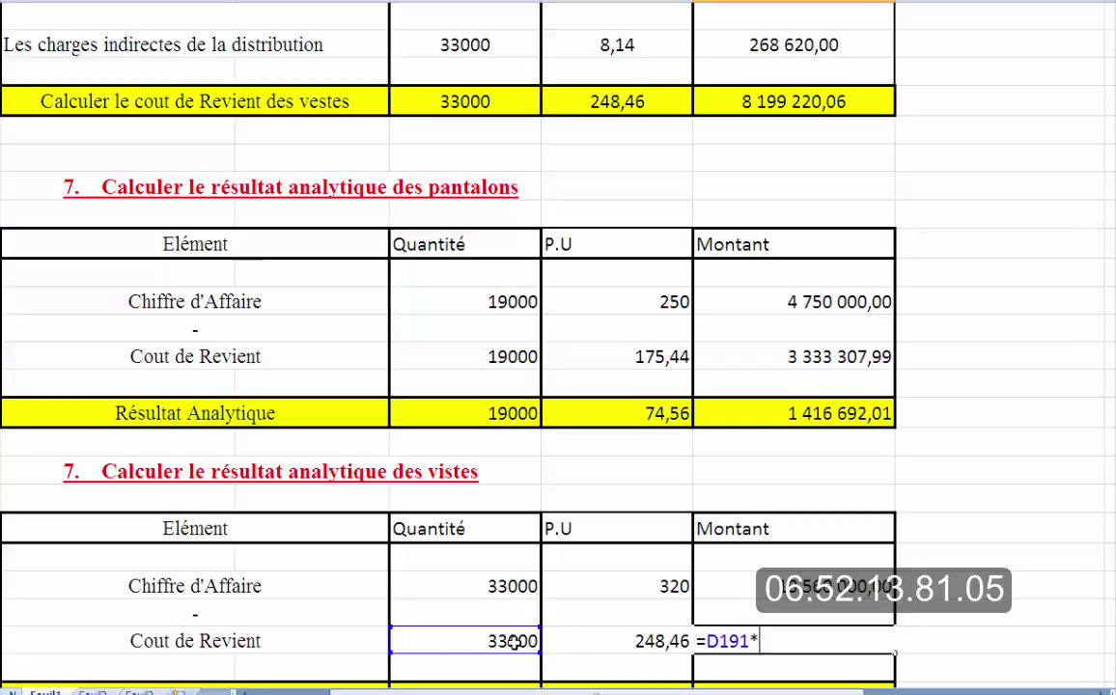
{"action": "left_click", "coordinate": [591, 642]}
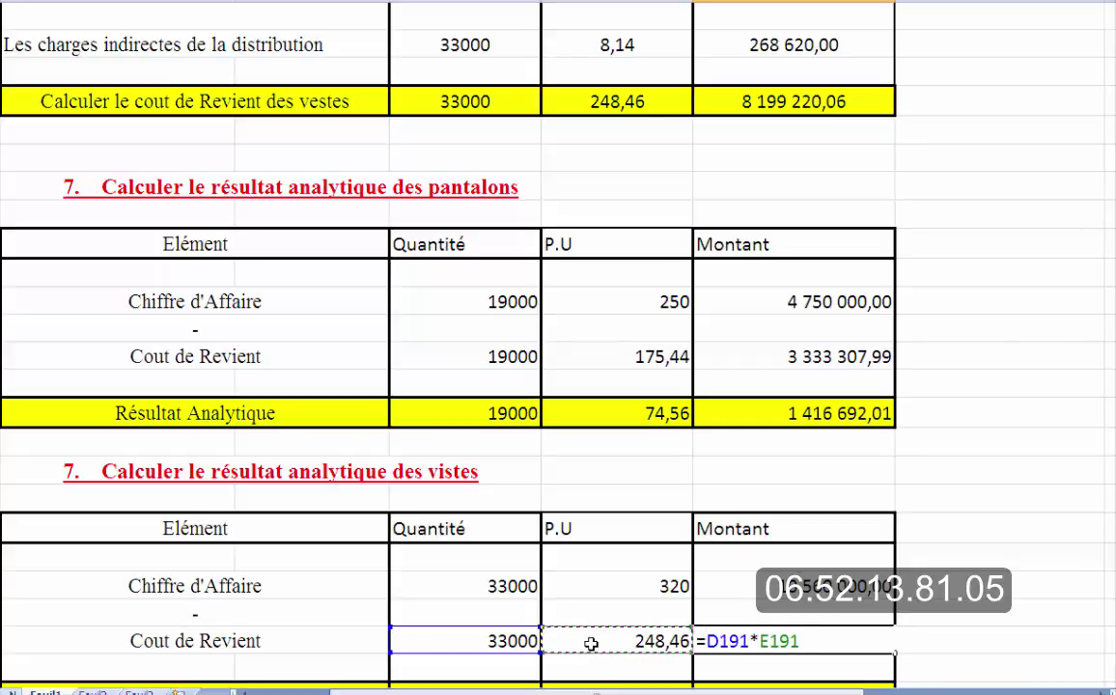
{"action": "key", "text": "Return"}
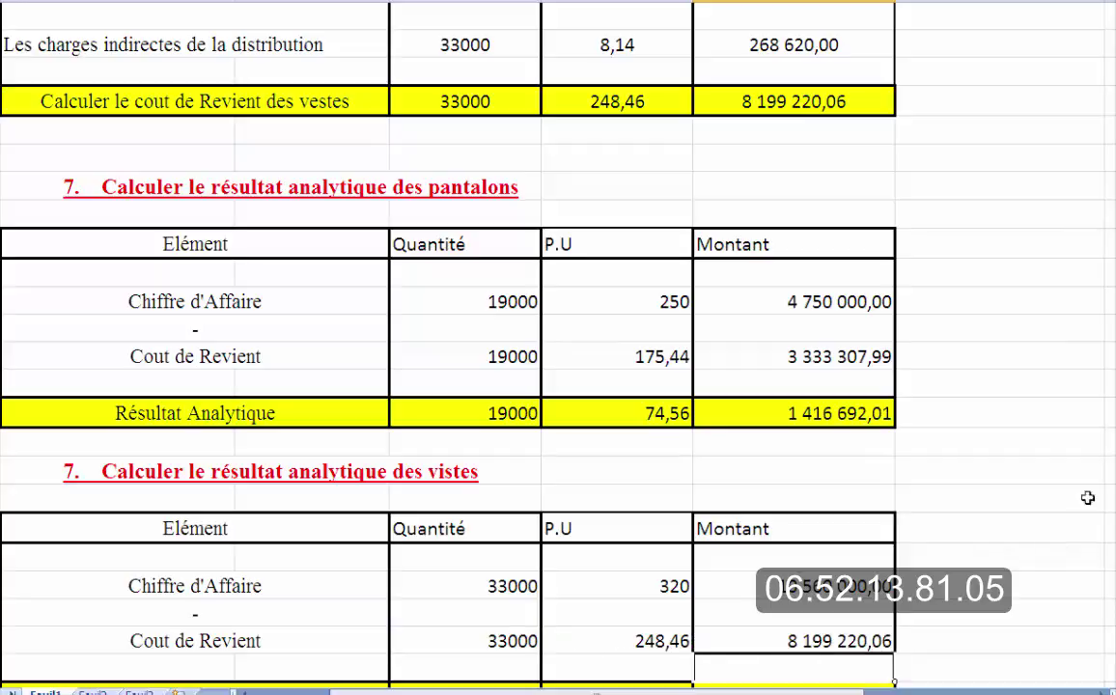
Calculate the amount of the vestes' Résultat Analytique by subtracting the cost price from the turnover with =F189-F191.
{"action": "left_click_drag", "start_coordinate": [1113, 429], "coordinate": [1113, 424]}
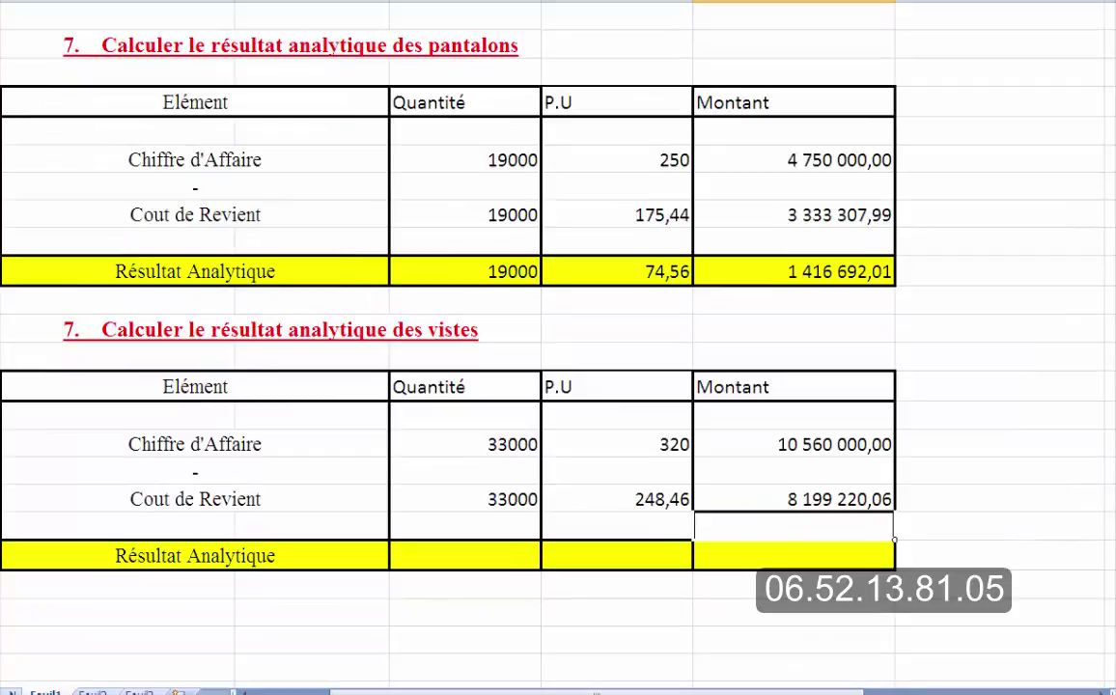
{"action": "left_click", "coordinate": [779, 553]}
{"action": "type", "text": "="}
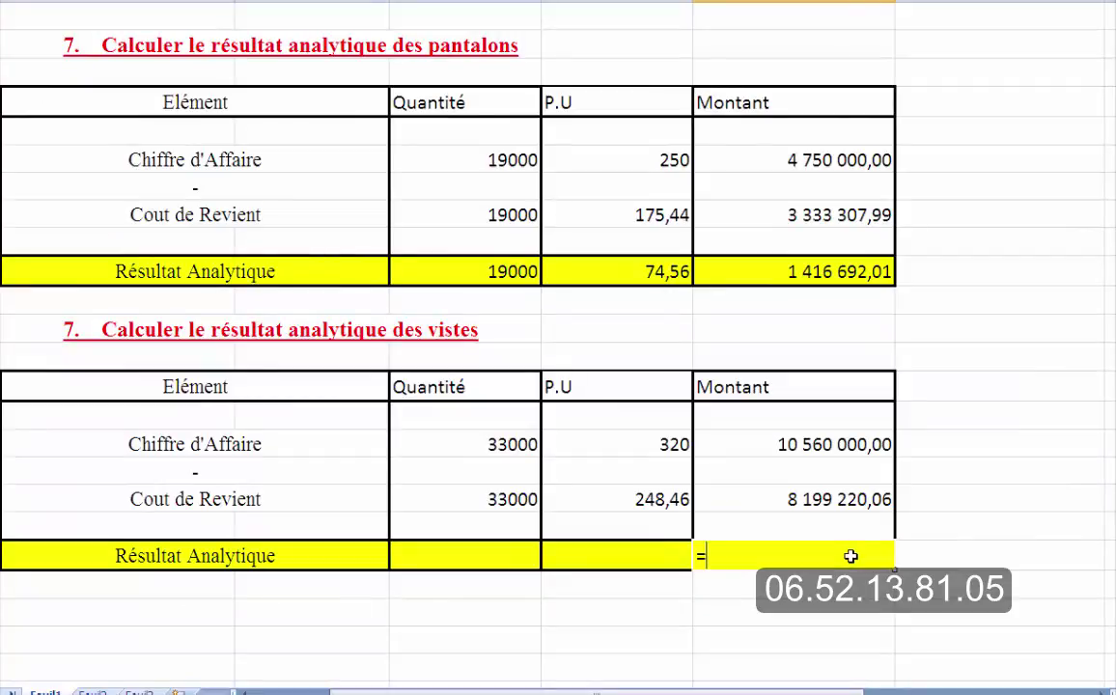
{"action": "left_click", "coordinate": [809, 442]}
{"action": "type", "text": "-"}
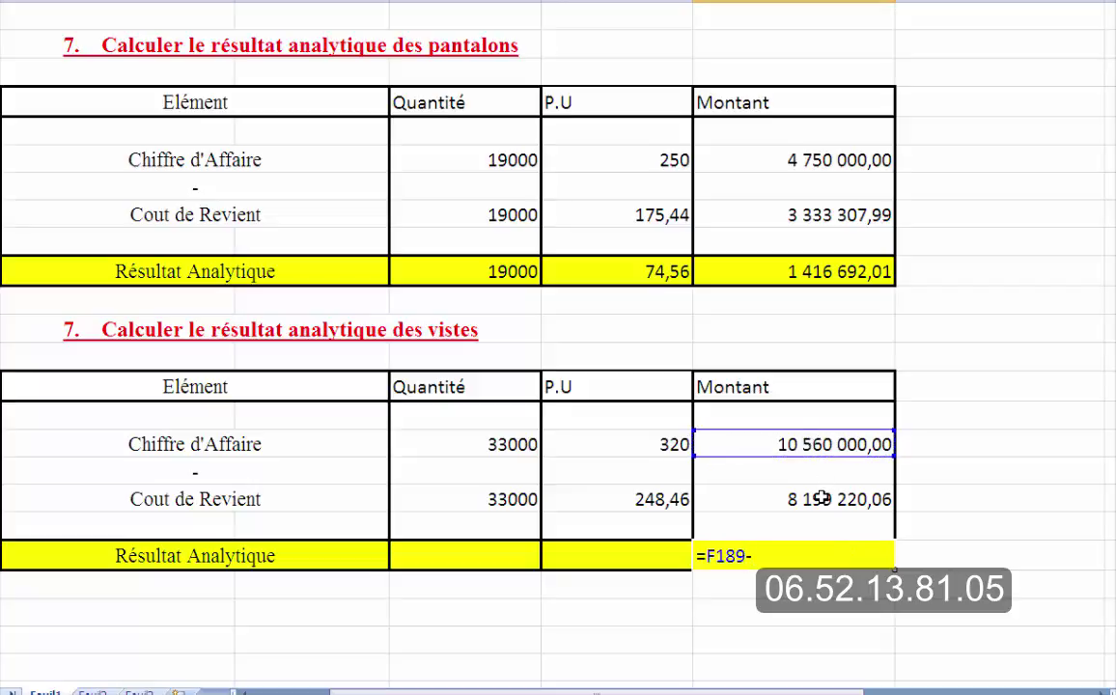
{"action": "left_click", "coordinate": [742, 498]}
{"action": "key", "text": "Return"}
Enter quantity 33000 in the vestes' Résultat Analytique row and calculate its unit price with =F193/D193.
{"action": "left_click", "coordinate": [506, 557]}
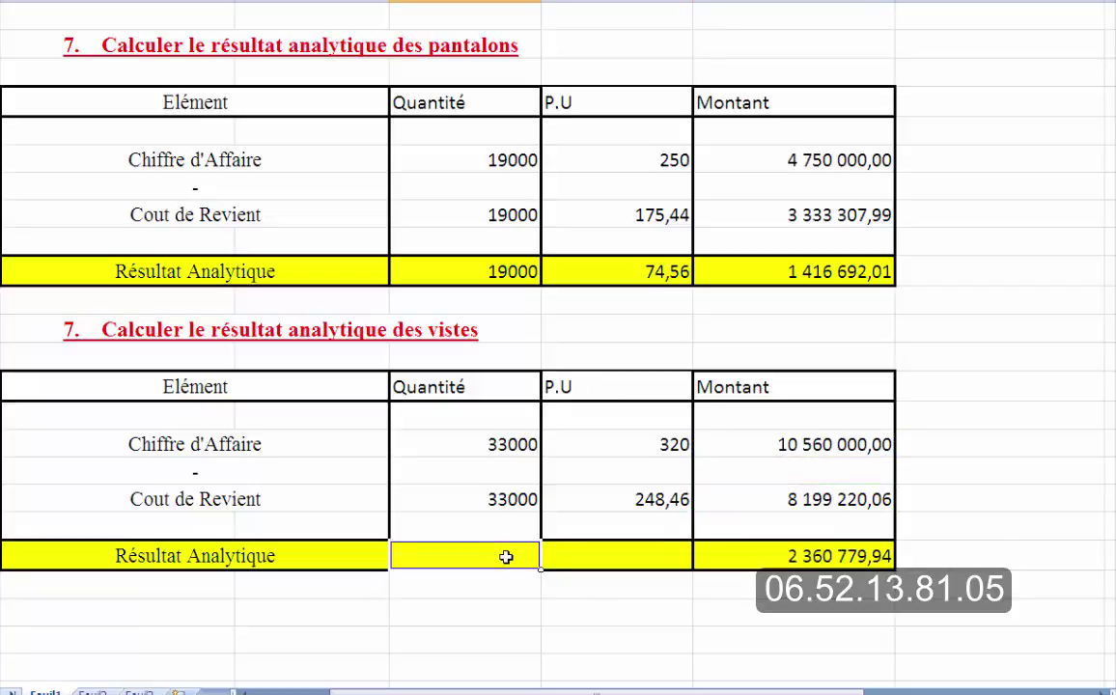
{"action": "type", "text": "33000"}
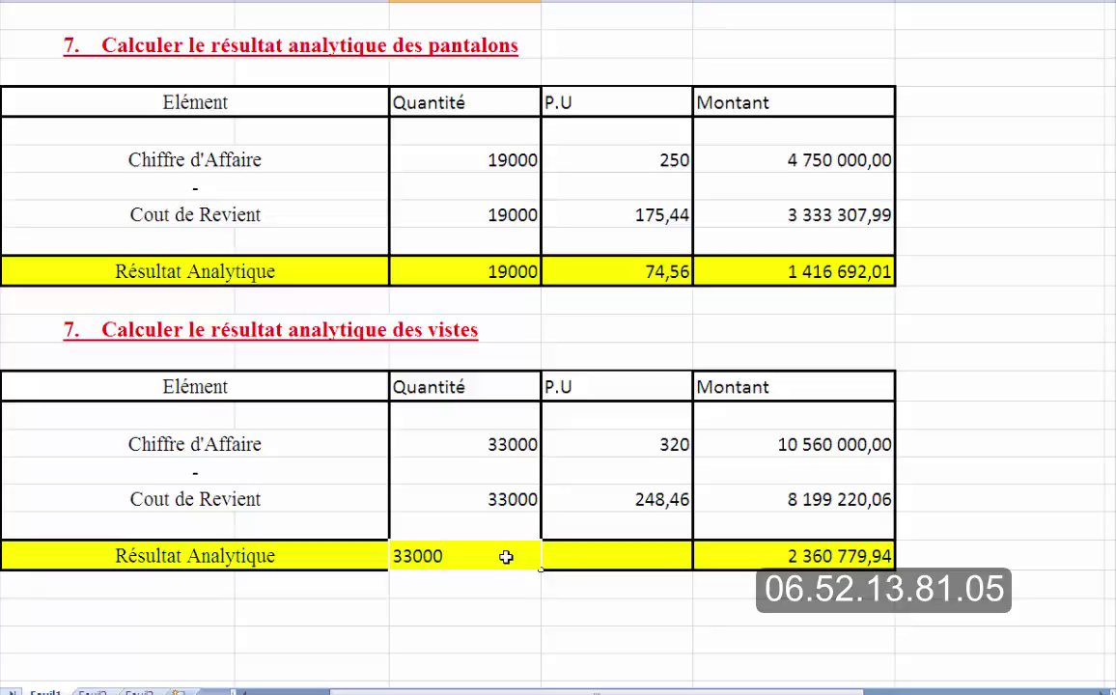
{"action": "key", "text": "Tab"}
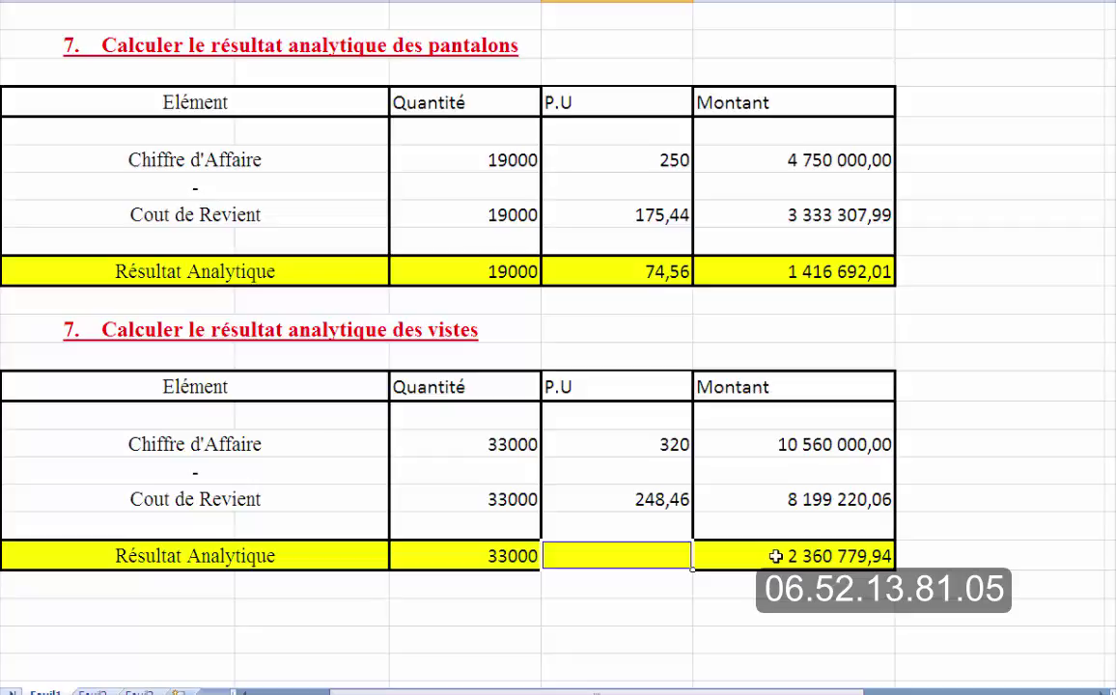
{"action": "double_click", "coordinate": [650, 556]}
{"action": "type", "text": "="}
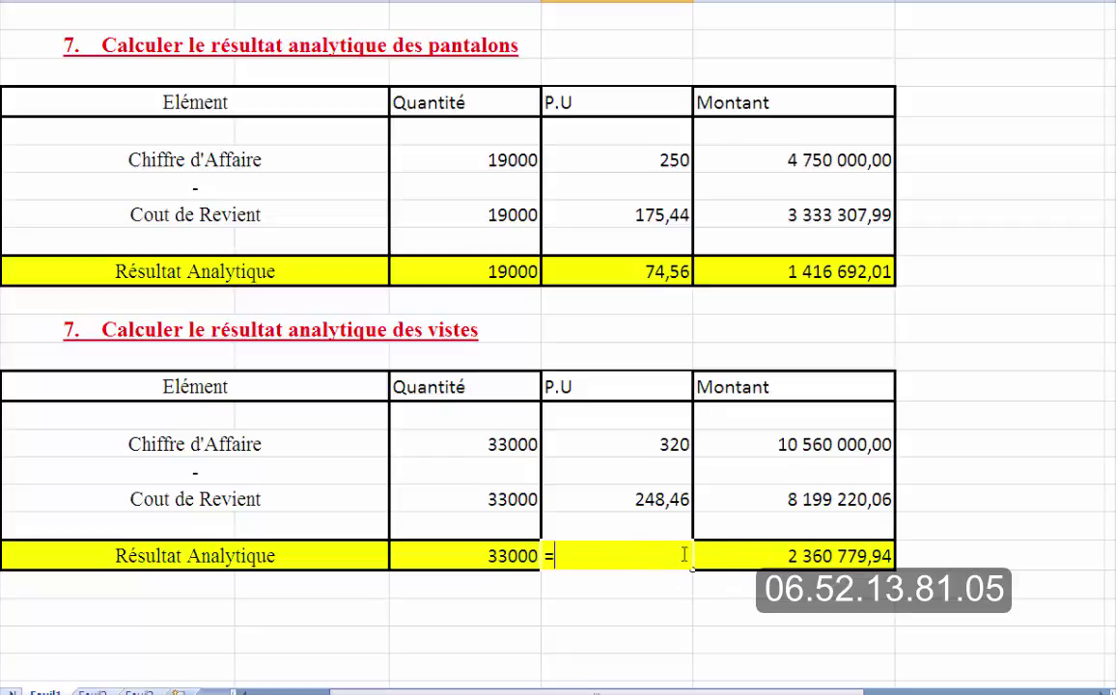
{"action": "left_click", "coordinate": [733, 556]}
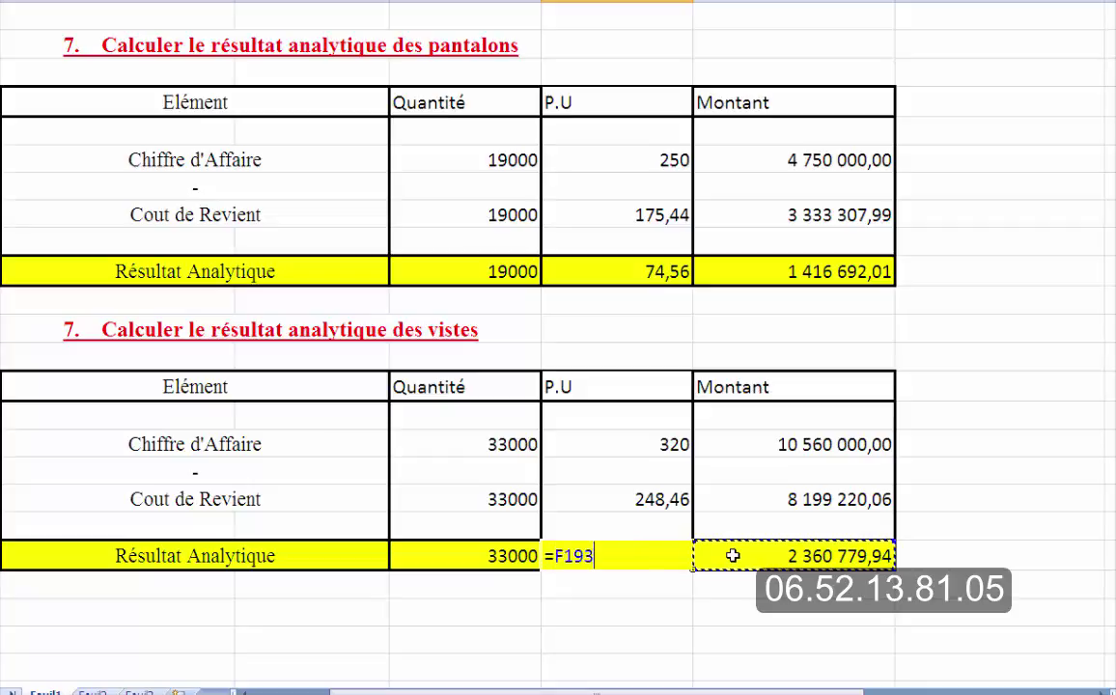
{"action": "type", "text": "/"}
{"action": "left_click", "coordinate": [513, 547]}
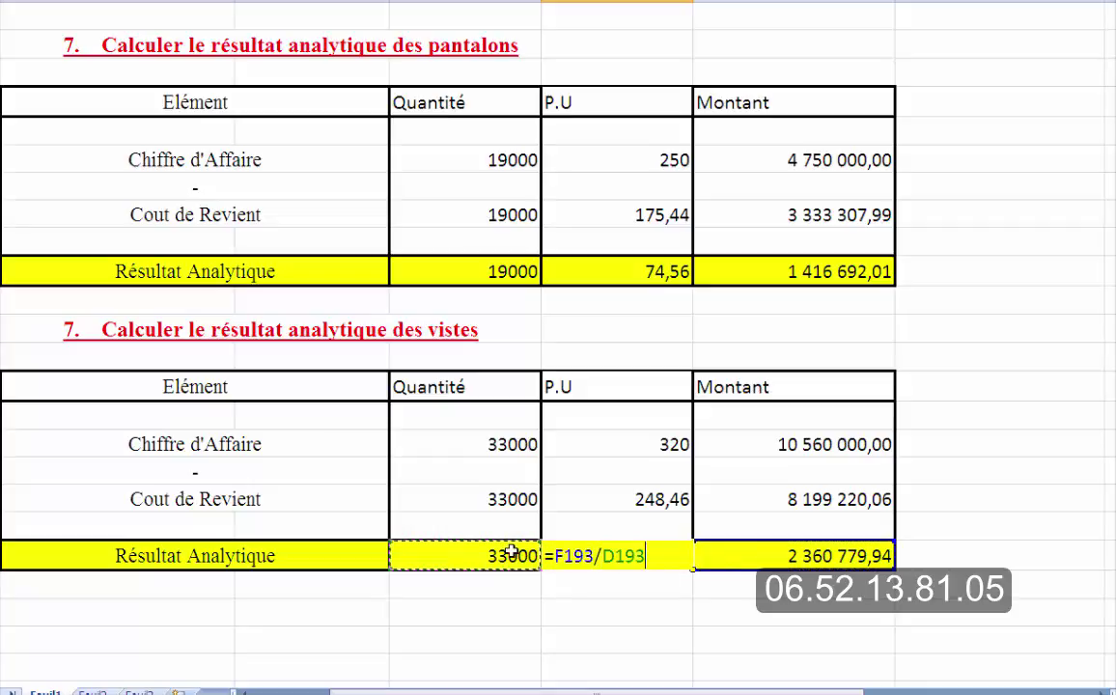
{"action": "key", "text": "Return"}
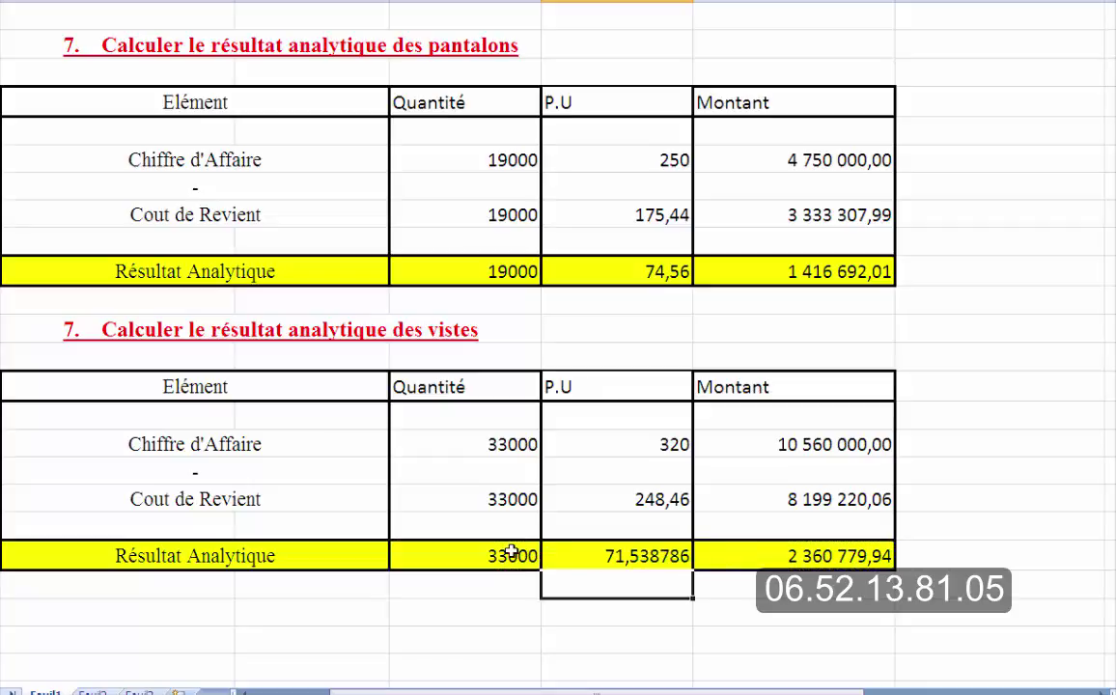
Display the unit price of the vestes' Résultat Analytique with two decimals.
{"action": "left_click", "coordinate": [563, 555]}
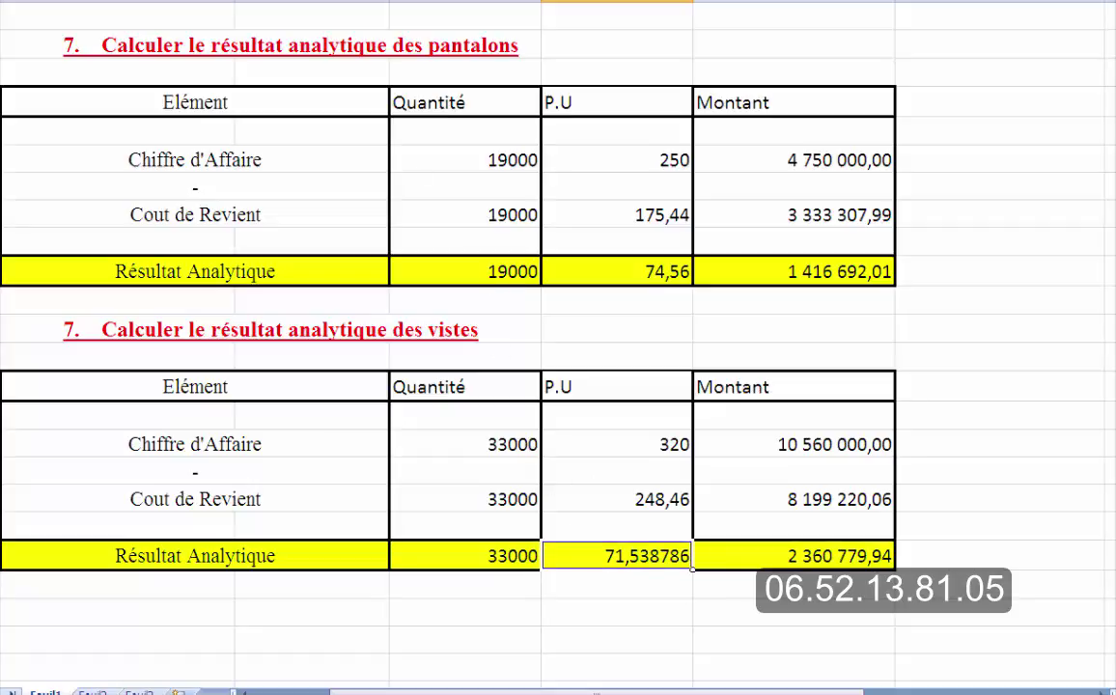
{"action": "key", "text": "alt+h"}
{"action": "key", "text": "9"}
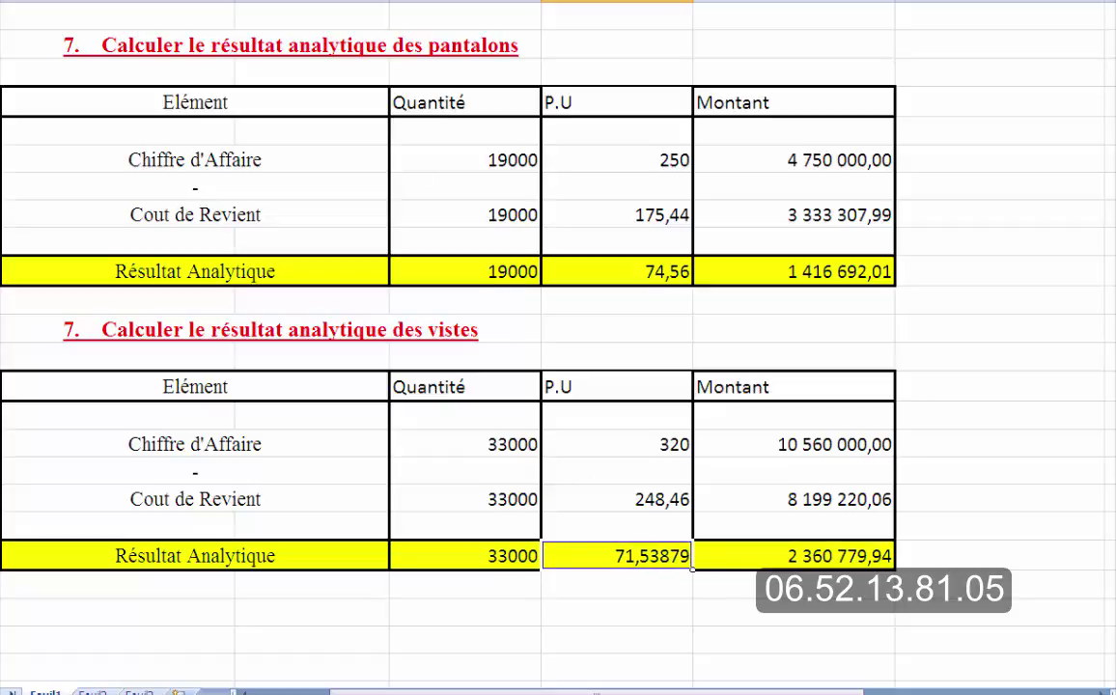
{"action": "key", "text": "alt+h"}
{"action": "key", "text": "9"}
{"action": "key", "text": "alt+h"}
{"action": "key", "text": "9"}
{"action": "key", "text": "alt+h"}
{"action": "key", "text": "9"}
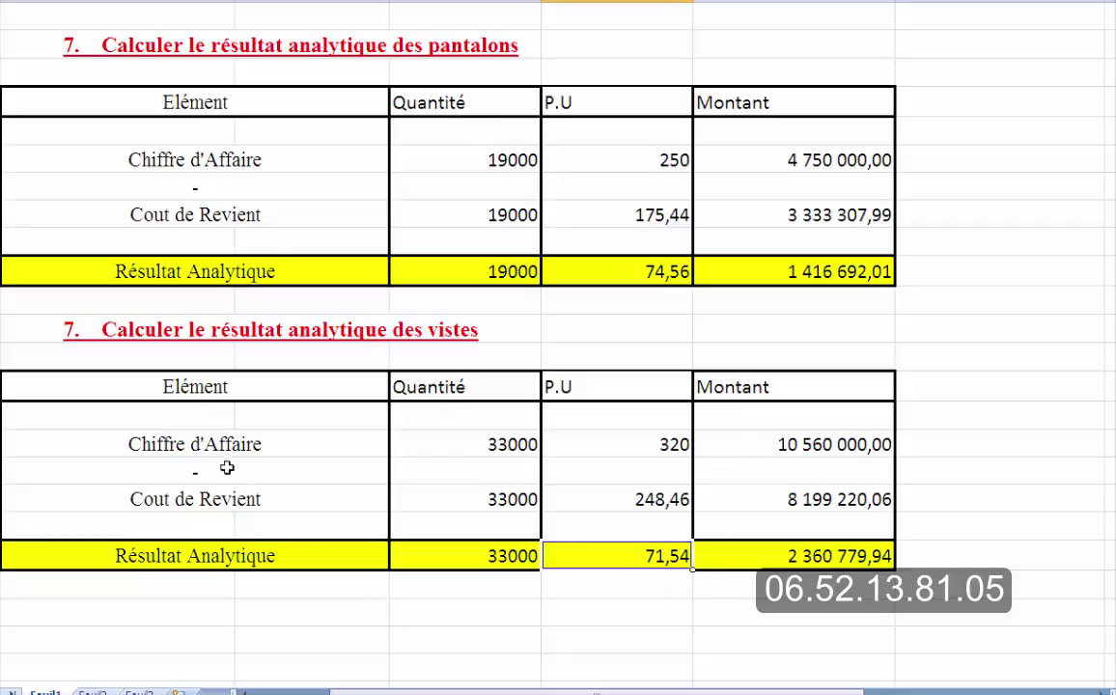
Review the completed tables from the section 2 purchase cost through the section 7 analytical results.
{"action": "scroll", "coordinate": [504, 316], "scroll_direction": "up", "scroll_amount": 20}
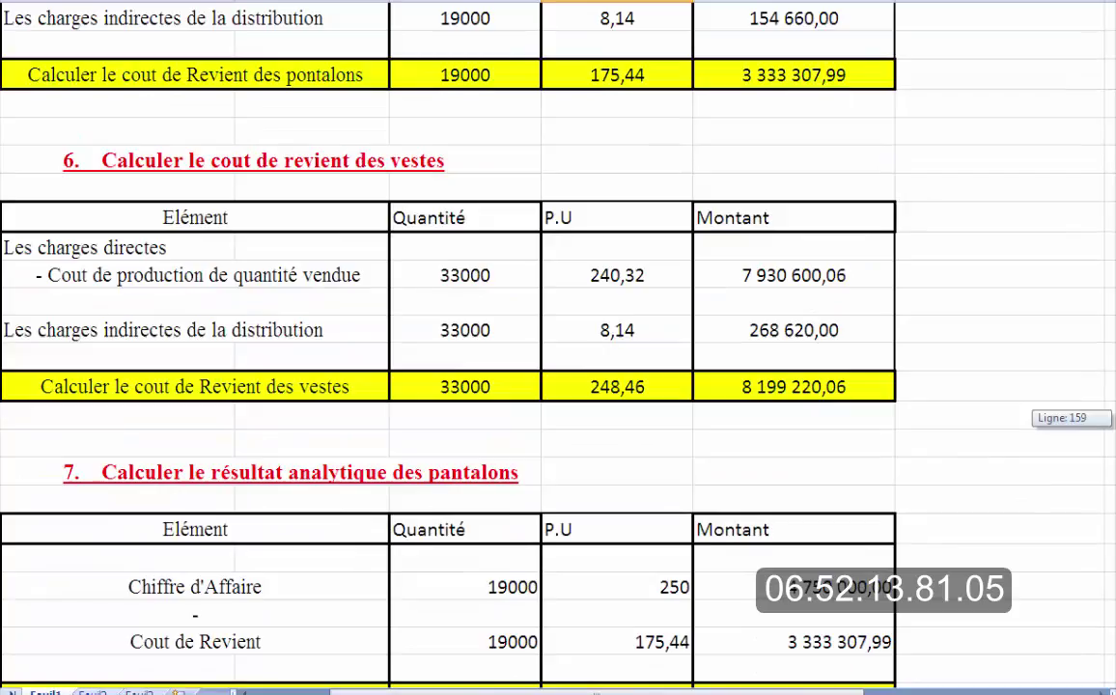
{"action": "scroll", "coordinate": [504, 309], "scroll_direction": "down", "scroll_amount": 10}
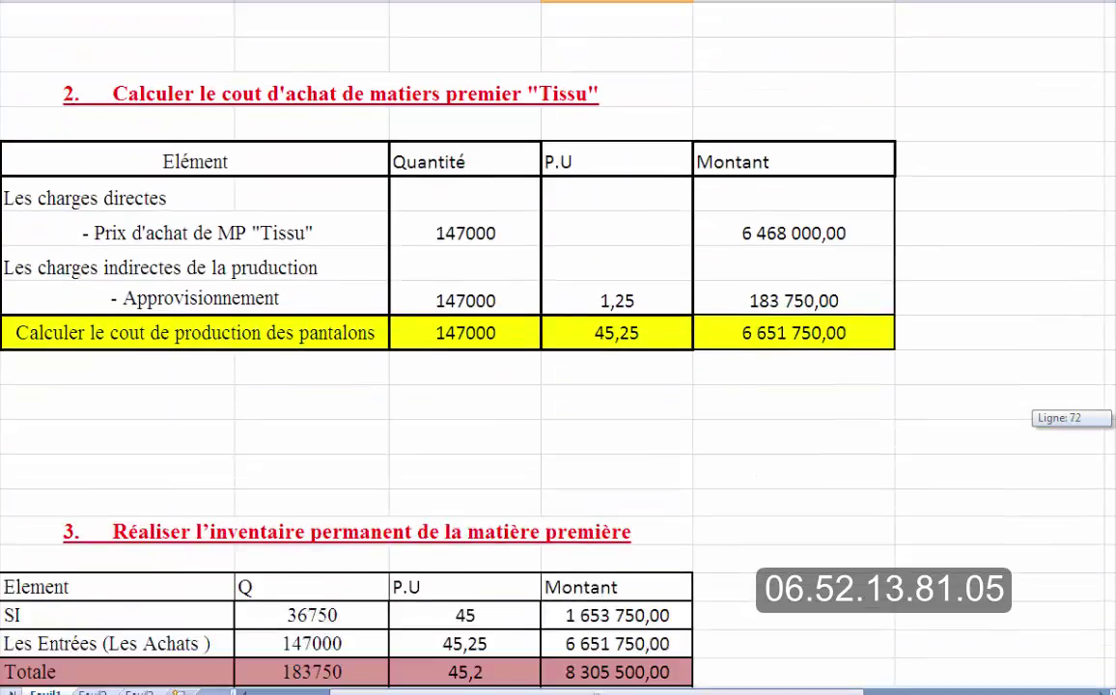
{"action": "scroll", "coordinate": [504, 330], "scroll_direction": "down", "scroll_amount": 2}
{"action": "scroll", "coordinate": [504, 330], "scroll_direction": "down", "scroll_amount": 7}
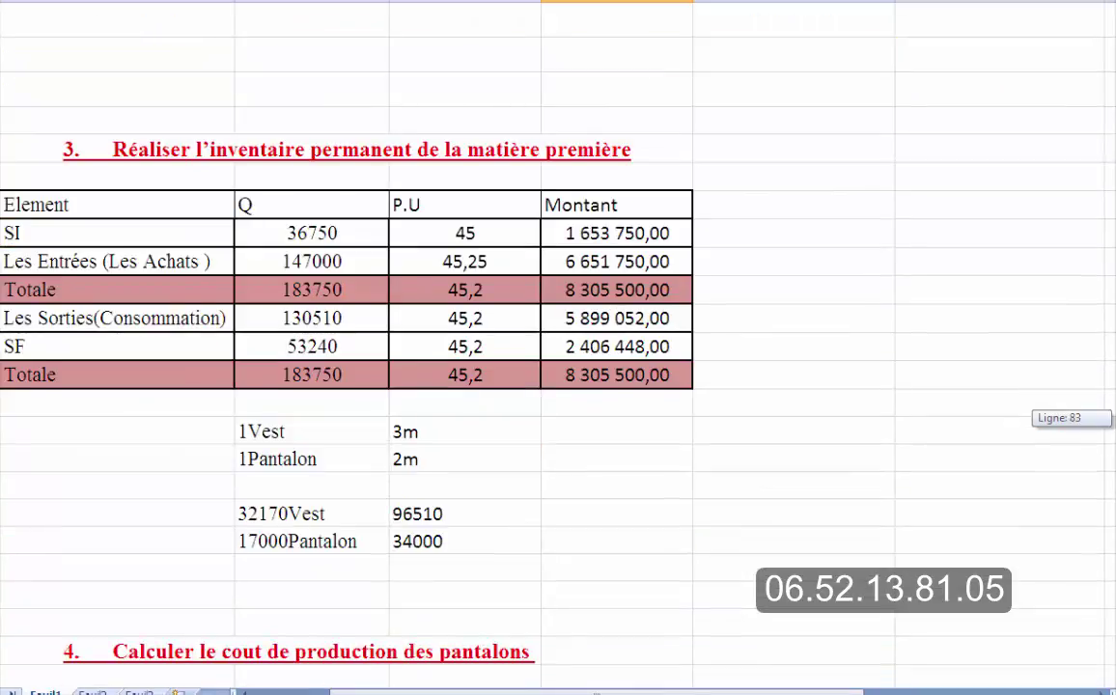
{"action": "scroll", "coordinate": [504, 330], "scroll_direction": "down", "scroll_amount": 3}
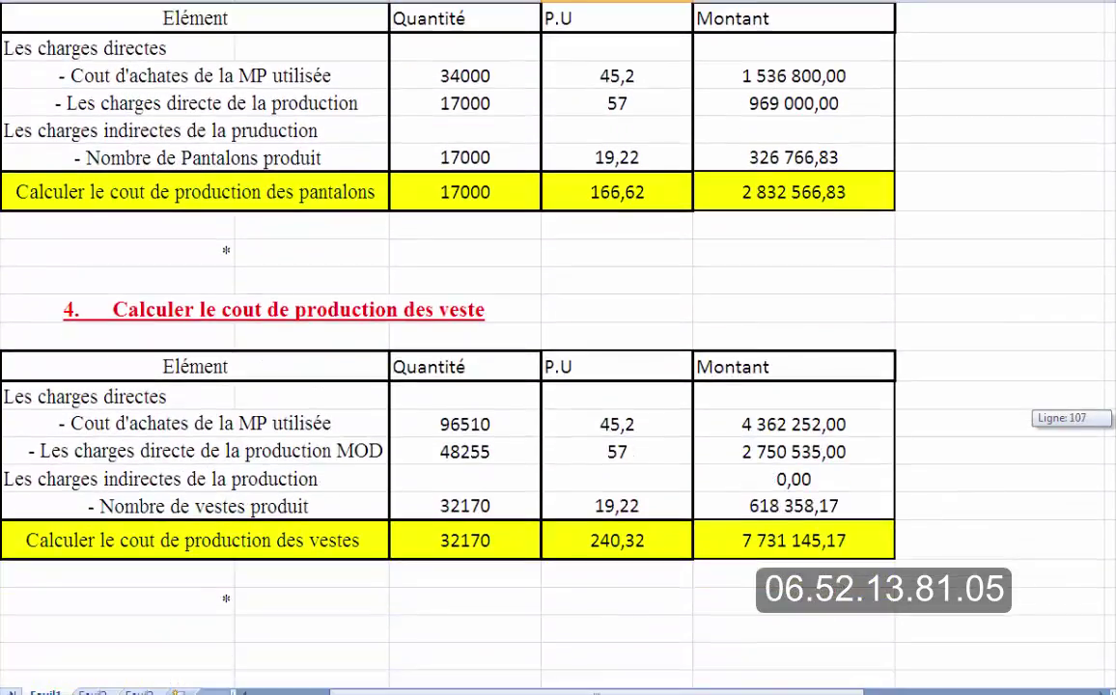
{"action": "scroll", "coordinate": [504, 330], "scroll_direction": "down", "scroll_amount": 5}
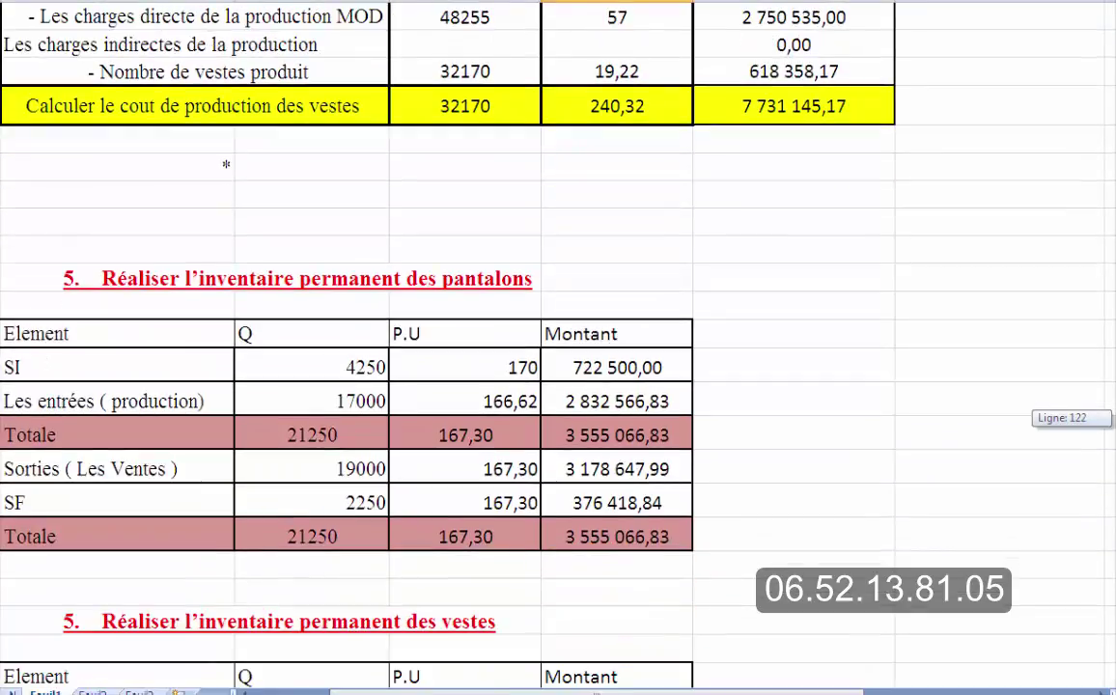
{"action": "scroll", "coordinate": [504, 330], "scroll_direction": "down", "scroll_amount": 3}
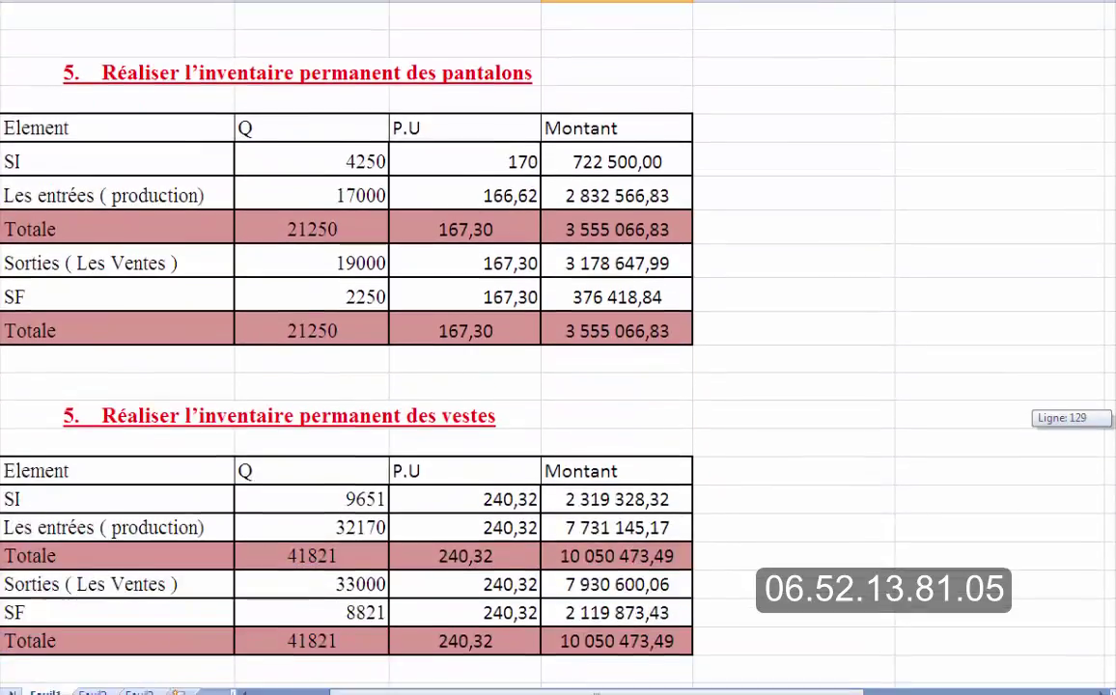
{"action": "scroll", "coordinate": [504, 330], "scroll_direction": "down", "scroll_amount": 3}
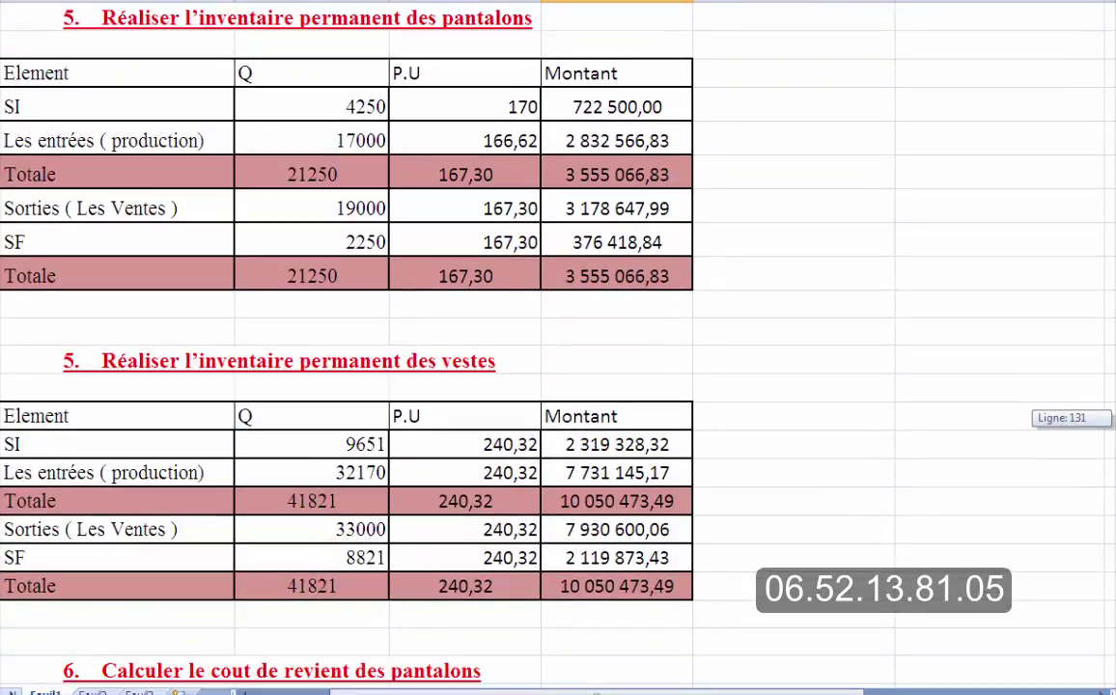
{"action": "scroll", "coordinate": [504, 330], "scroll_direction": "down", "scroll_amount": 3}
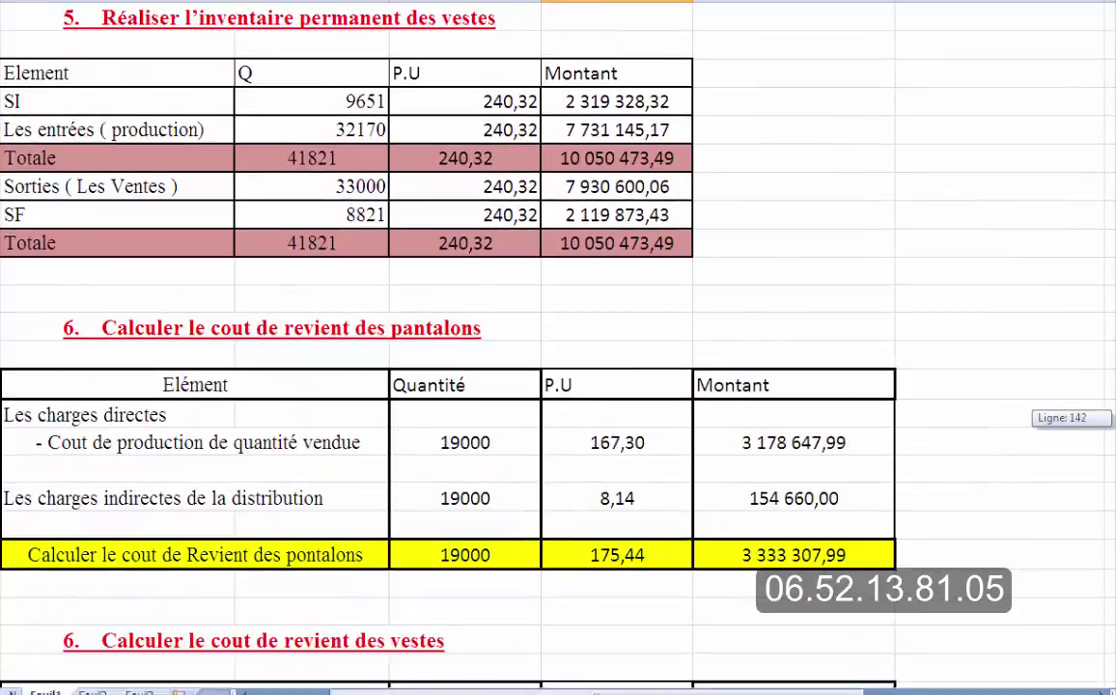
{"action": "scroll", "coordinate": [504, 330], "scroll_direction": "down", "scroll_amount": 5}
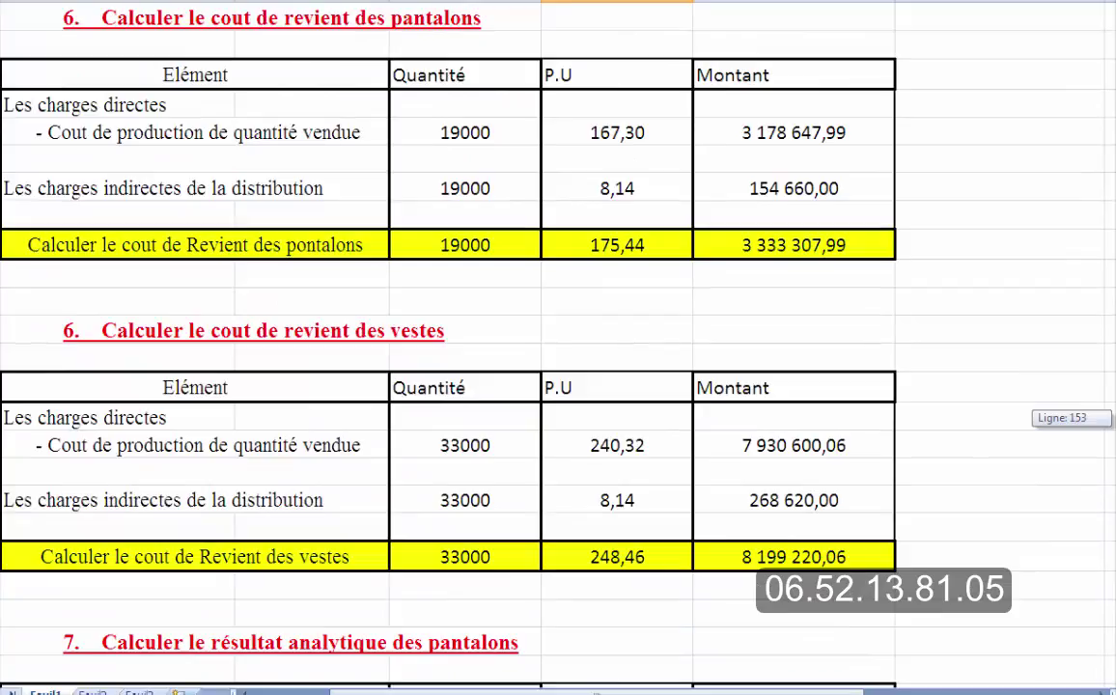
{"action": "scroll", "coordinate": [504, 330], "scroll_direction": "down", "scroll_amount": 3}
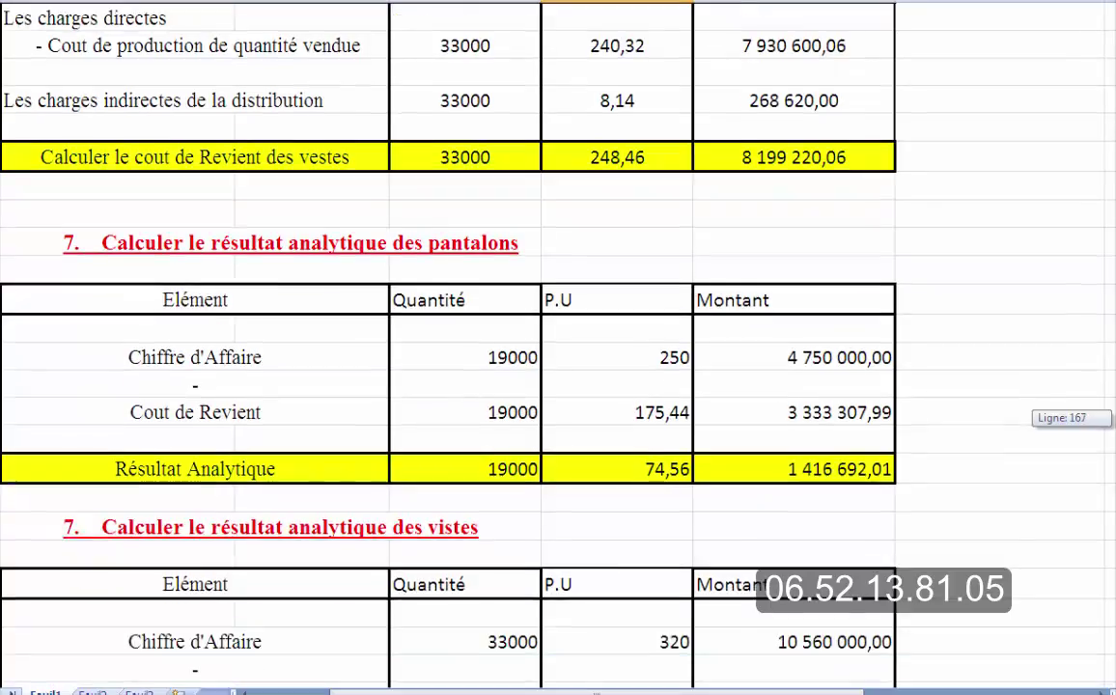
{"action": "scroll", "coordinate": [504, 330], "scroll_direction": "up", "scroll_amount": 2}
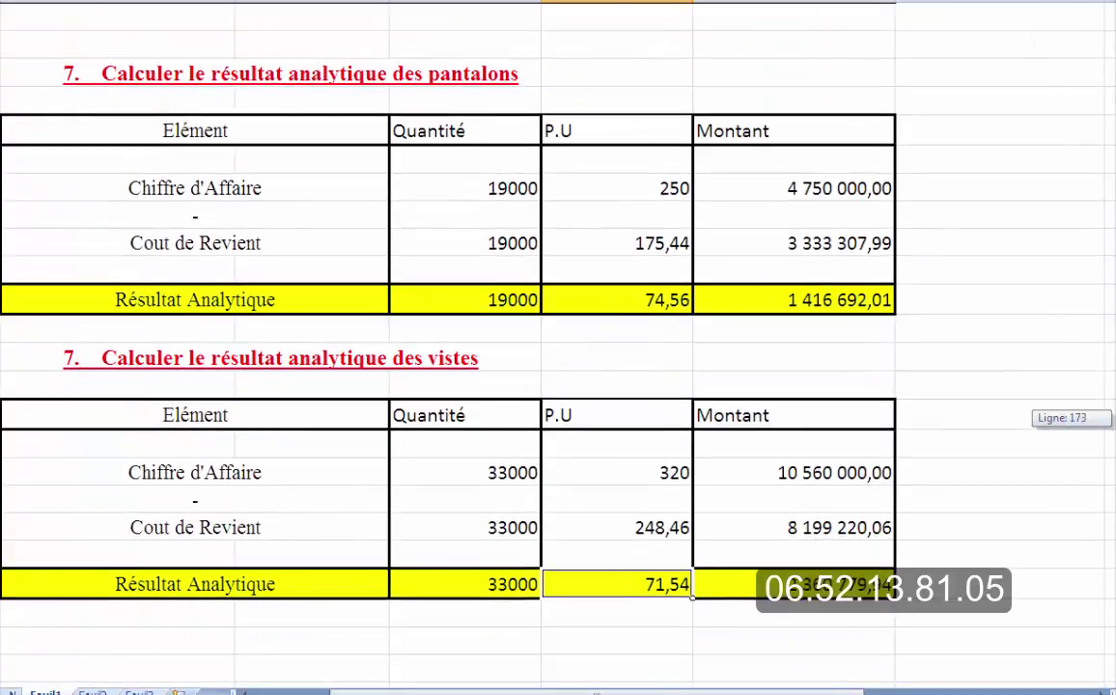